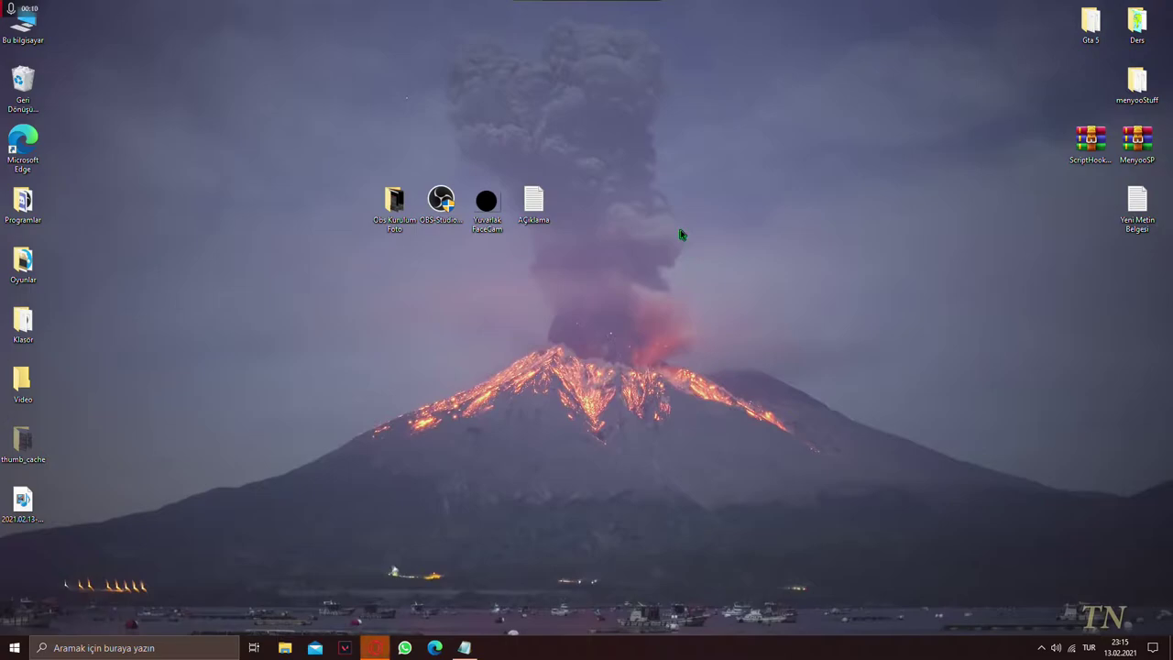
pyautogui.doubleClick(535, 207)
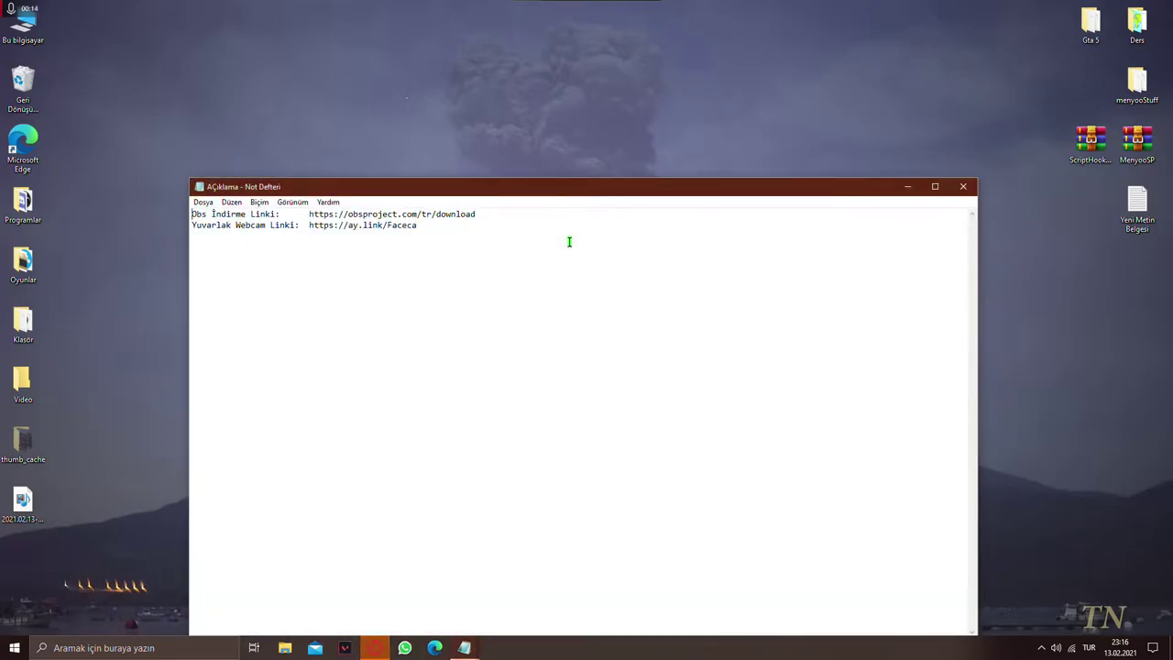
pyautogui.moveTo(476, 213); pyautogui.dragTo(309, 214)
pyautogui.hotkey('ctrl', 'c')
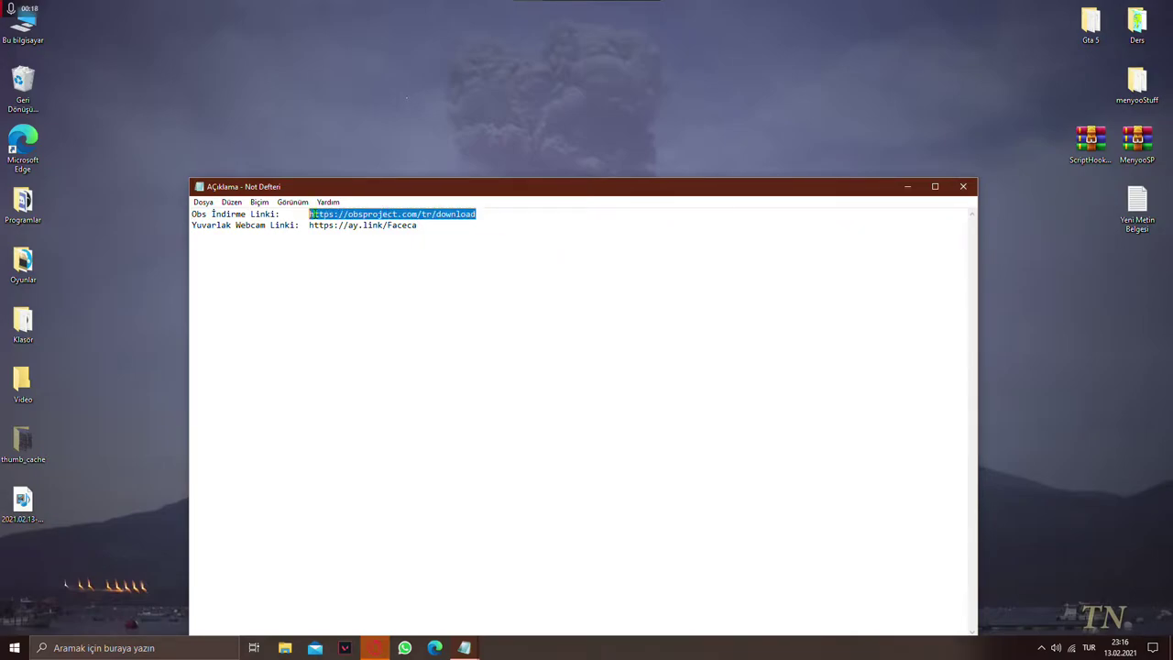
# - Close the note, switch to the Opera GX browser and load the copied OBS download link
pyautogui.click(963, 186)
pyautogui.click(375, 647)
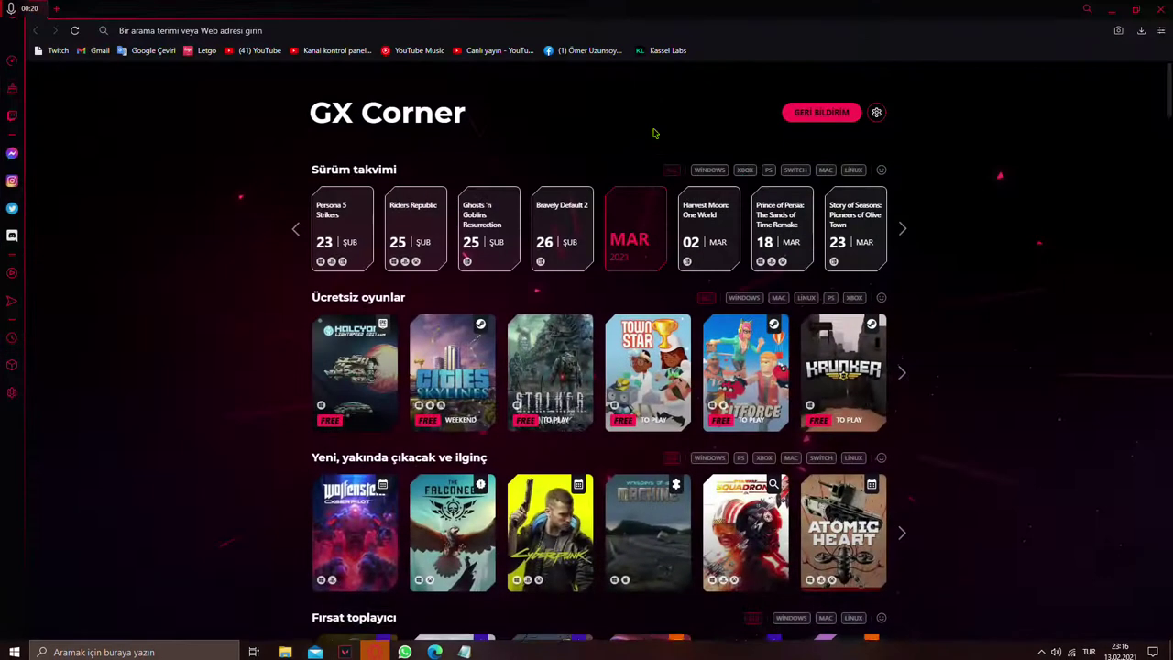
pyautogui.click(521, 30)
pyautogui.hotkey('ctrl', 'v')
pyautogui.press('Return')
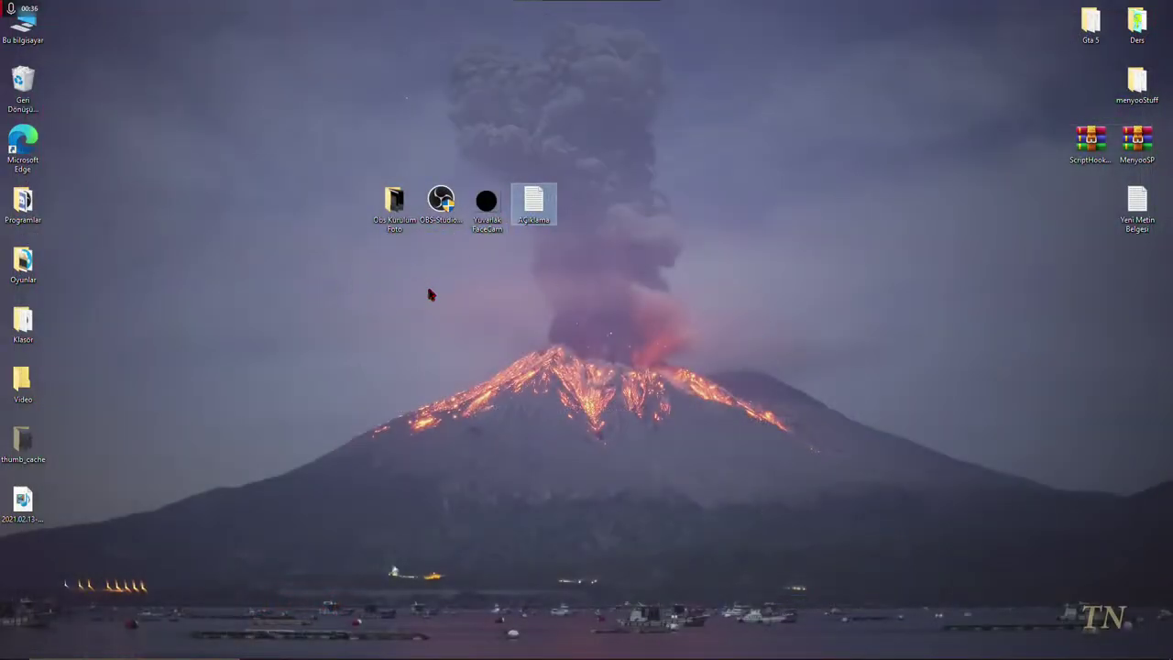
# - View the setup screenshots 1 to 6 in the Obs Kurulum Foto folder and close the photo viewer
pyautogui.click(441, 203)
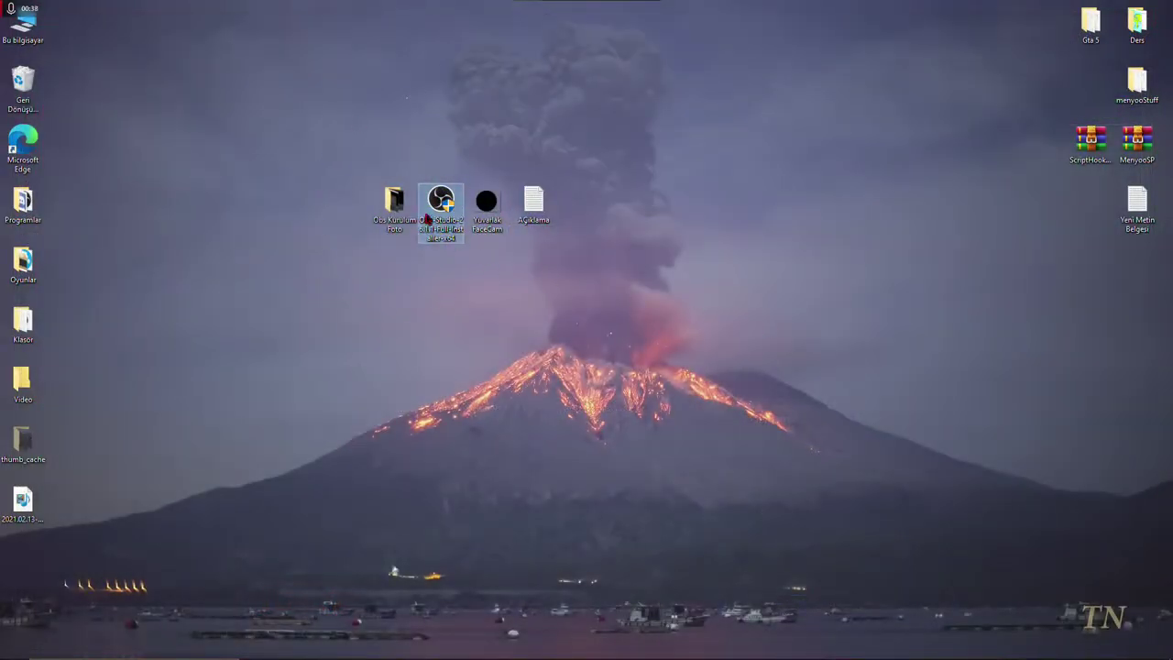
pyautogui.click(403, 206)
pyautogui.doubleClick(392, 203)
pyautogui.click(608, 220)
pyautogui.doubleClick(607, 220)
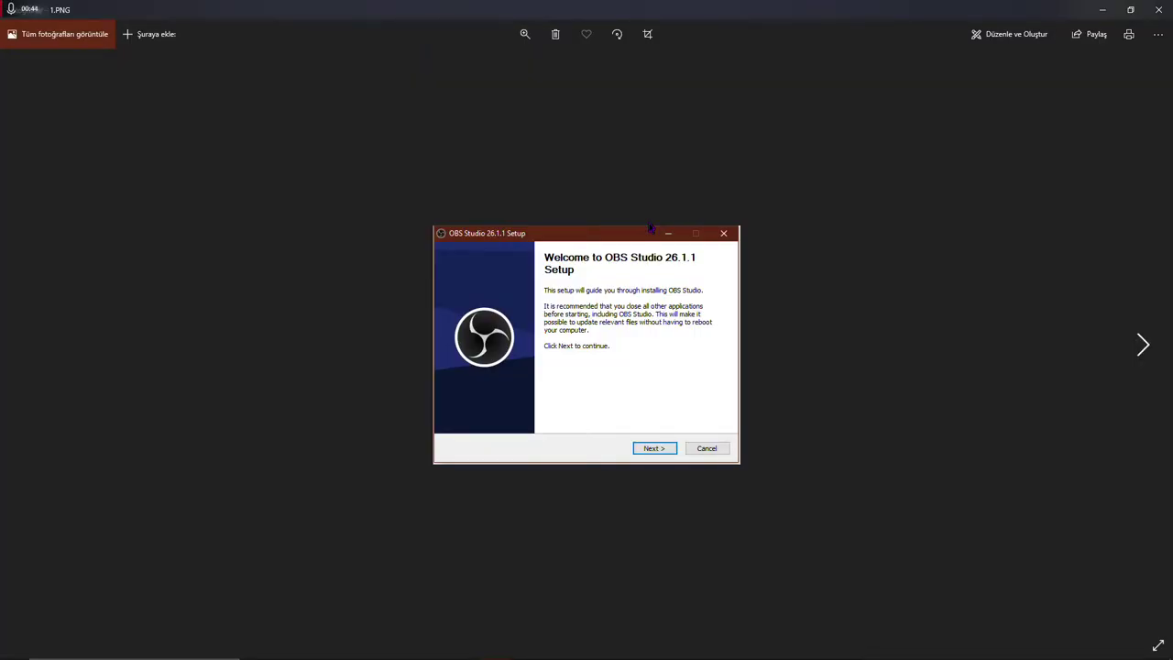
pyautogui.press('Right')
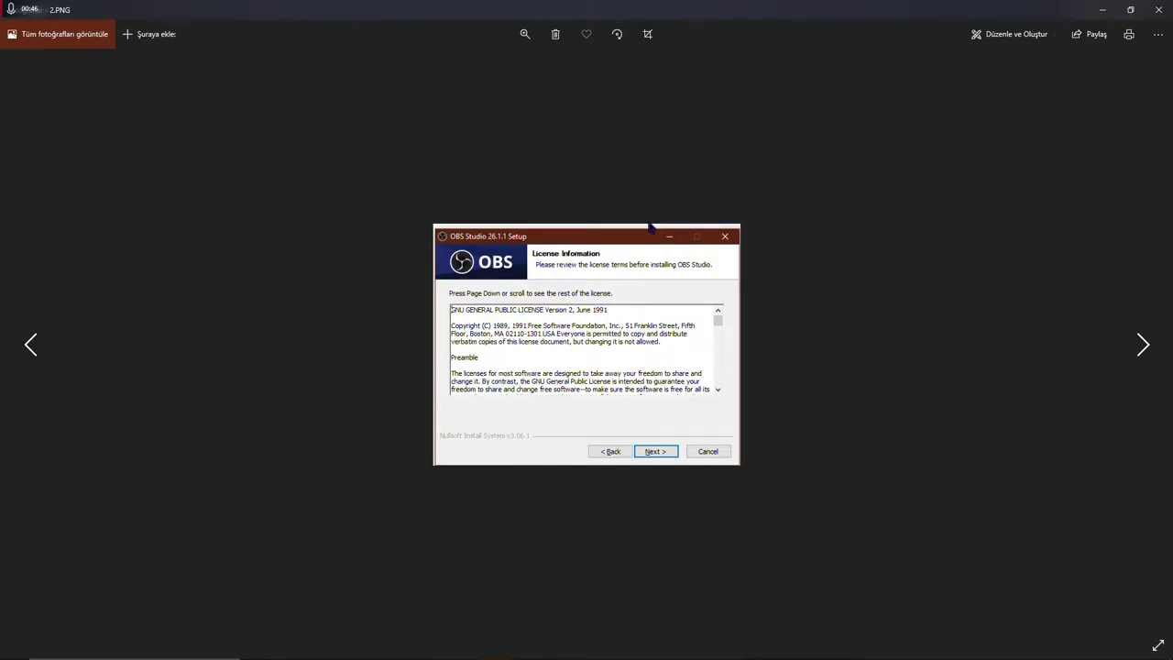
pyautogui.press('Right')
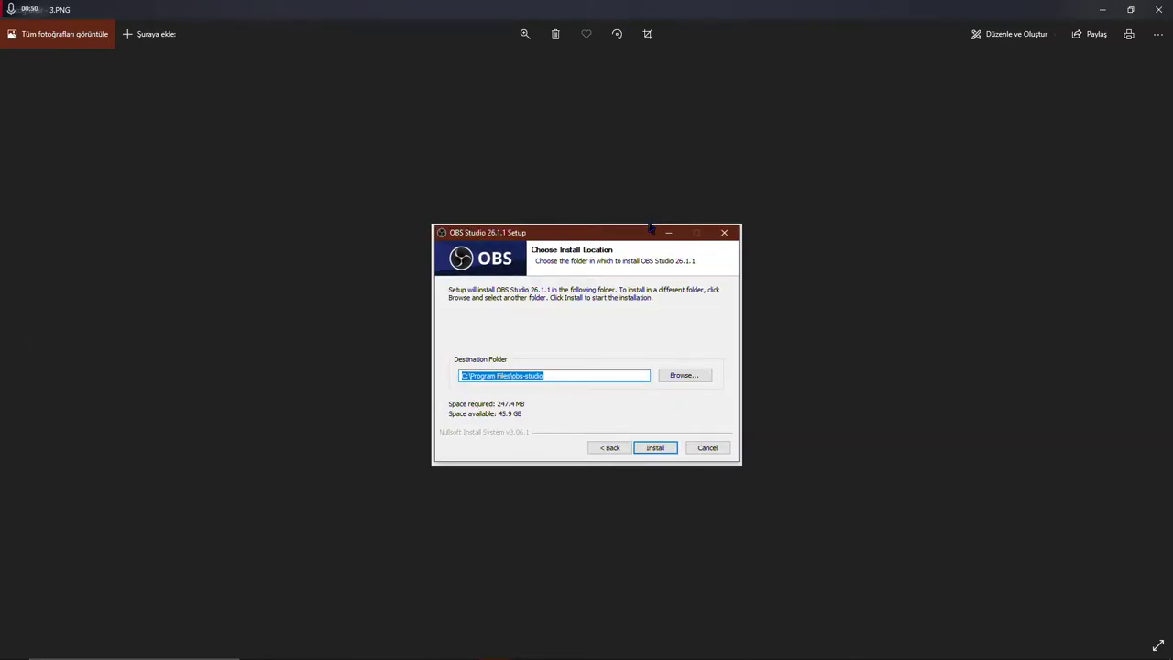
pyautogui.press('Right')
pyautogui.press('Right')
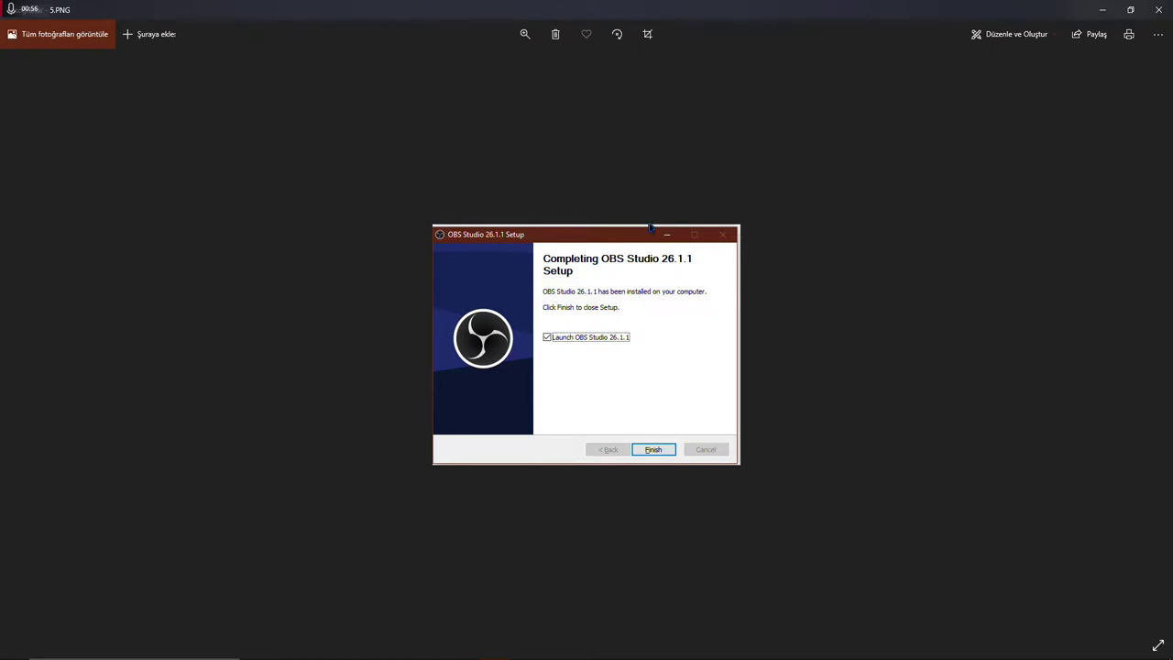
pyautogui.press('Right')
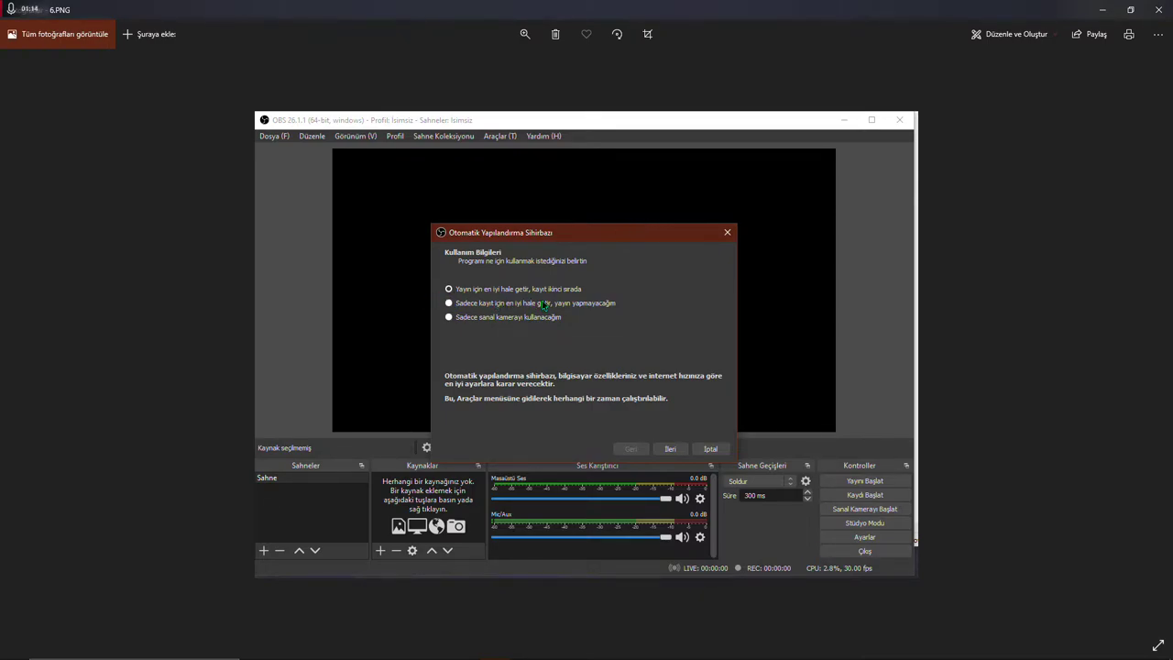
pyautogui.click(1158, 9)
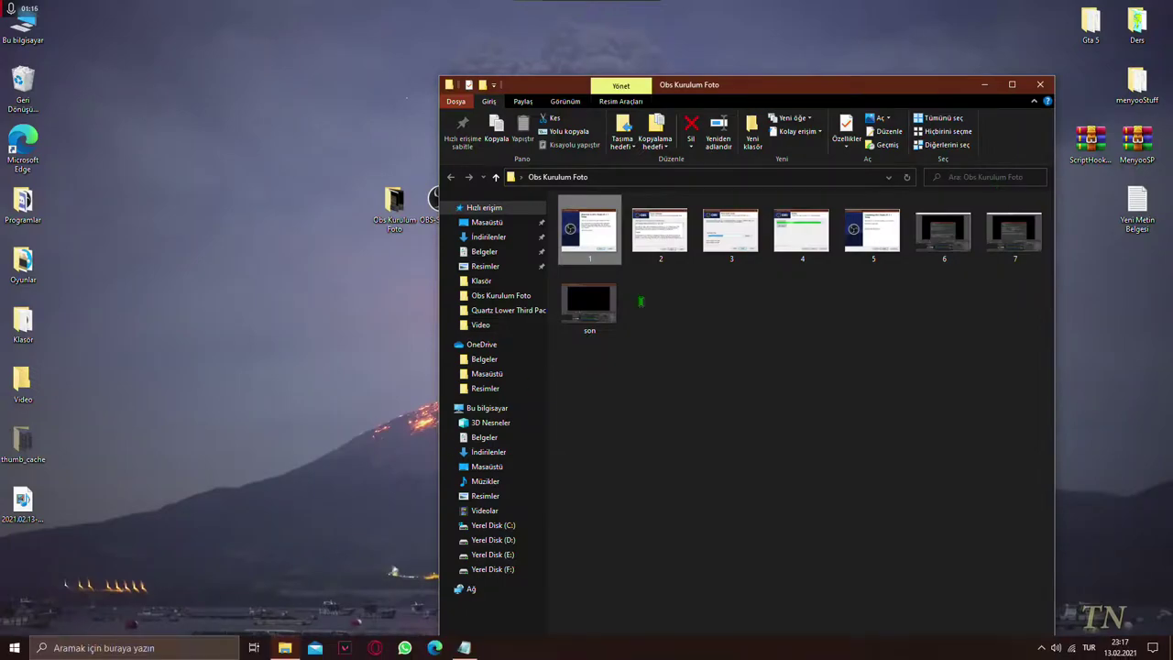
# - Close the Obs Kurulum Foto folder, then find and launch OBS Studio
pyautogui.click(1032, 77)
pyautogui.press('super')
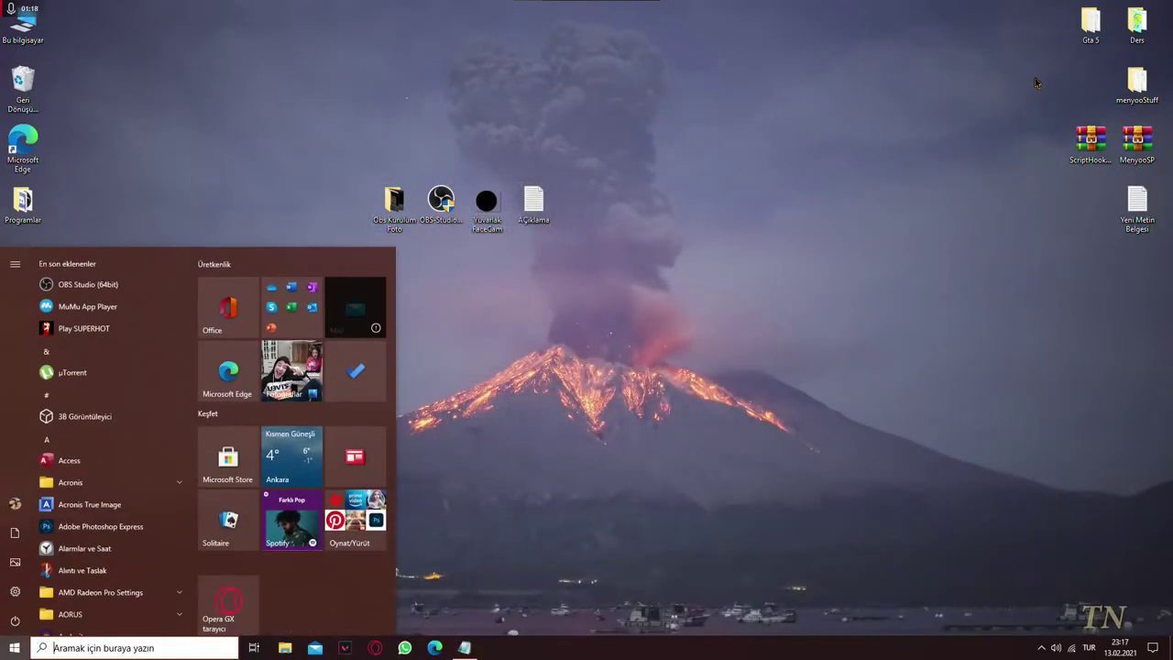
pyautogui.write('OBS')
pyautogui.press('Return')
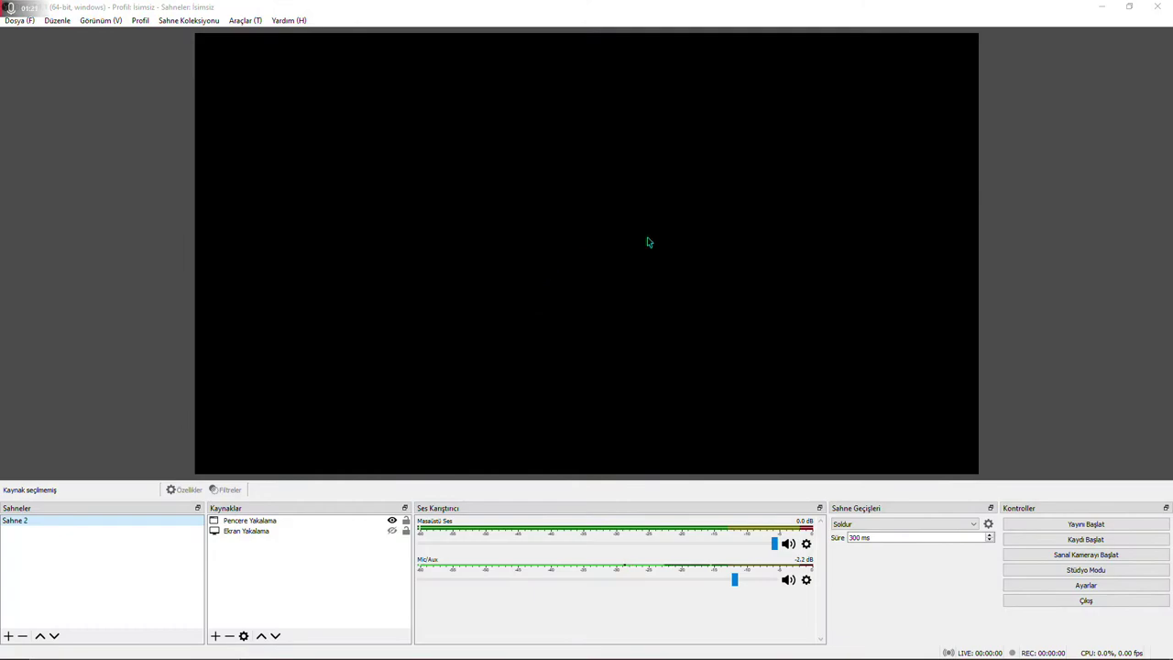
# - Delete the Pencere Yakalama and Ekran Yakalama sources from the Sahne 2 scene
pyautogui.click(245, 530)
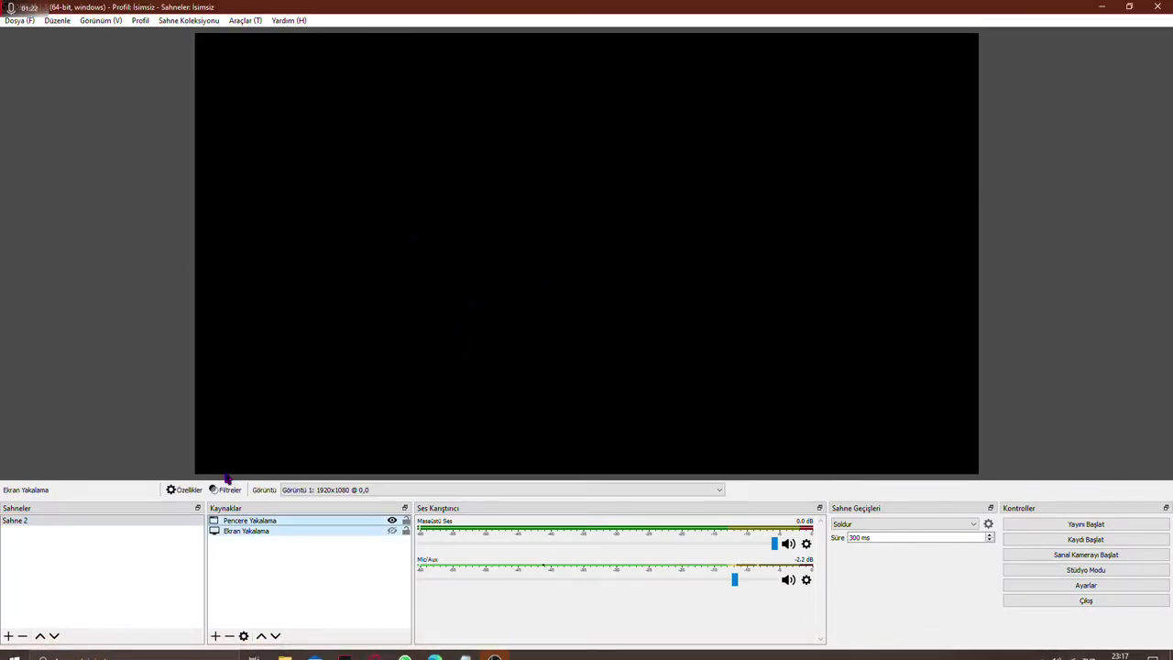
pyautogui.press('Delete')
pyautogui.click(602, 350)
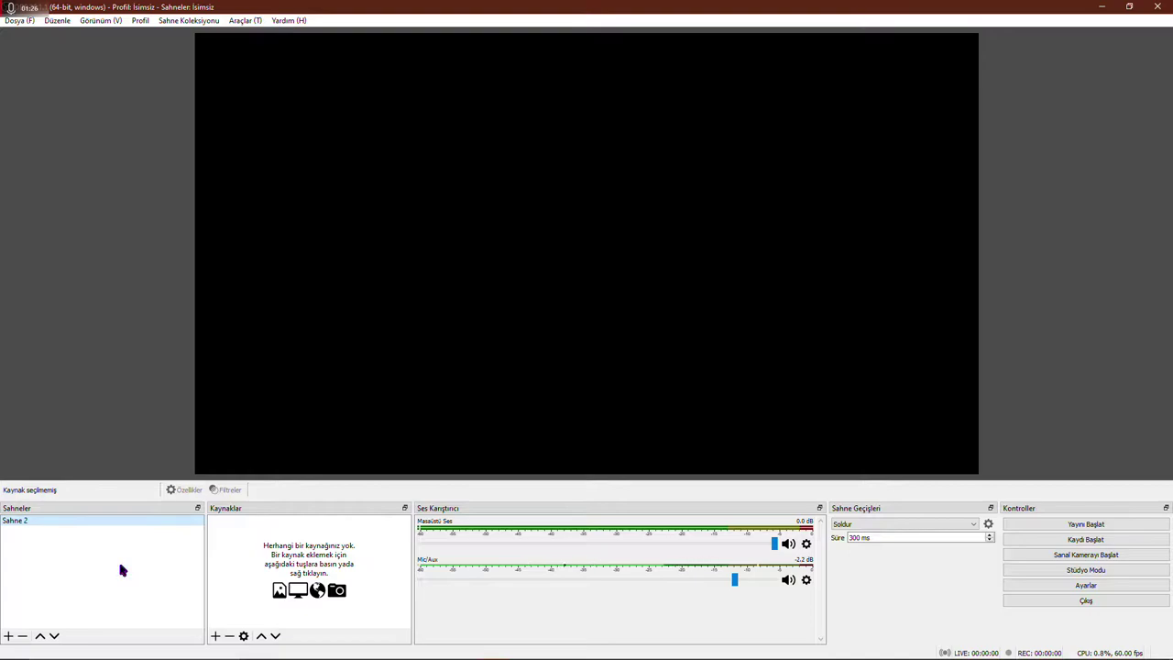
# - Mute the Mic/Aux audio channel and raise its volume to 0.0 dB
pyautogui.click(788, 579)
pyautogui.moveTo(735, 579); pyautogui.dragTo(774, 579)
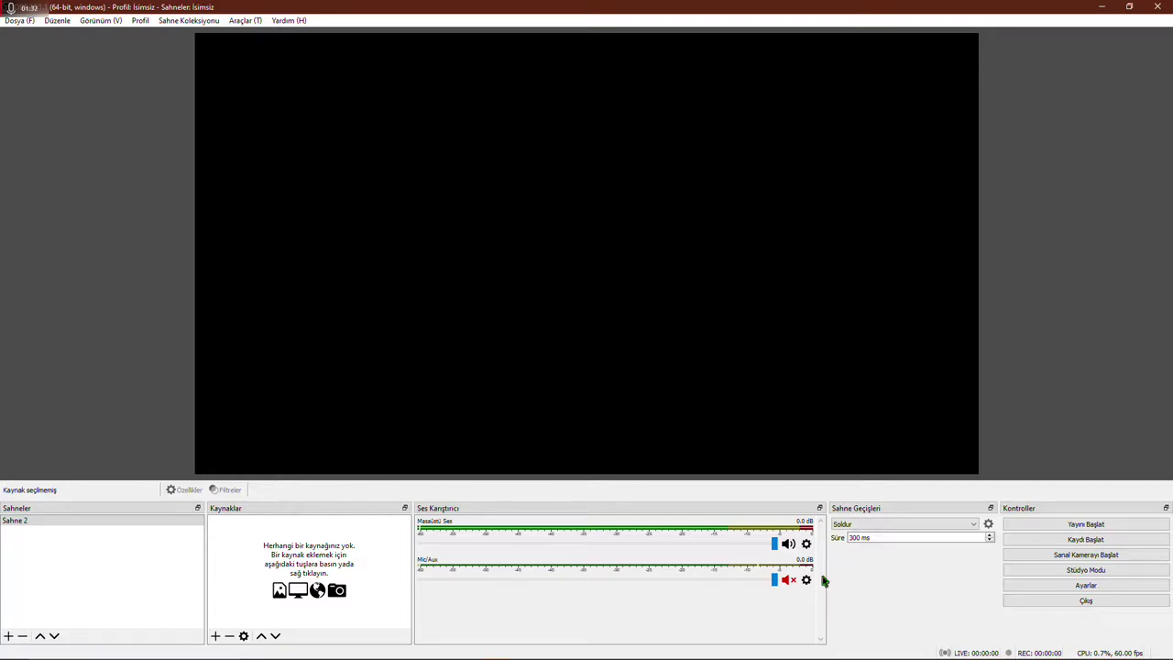
# - Add a new scene named "Youtube ideo"
pyautogui.click(8, 636)
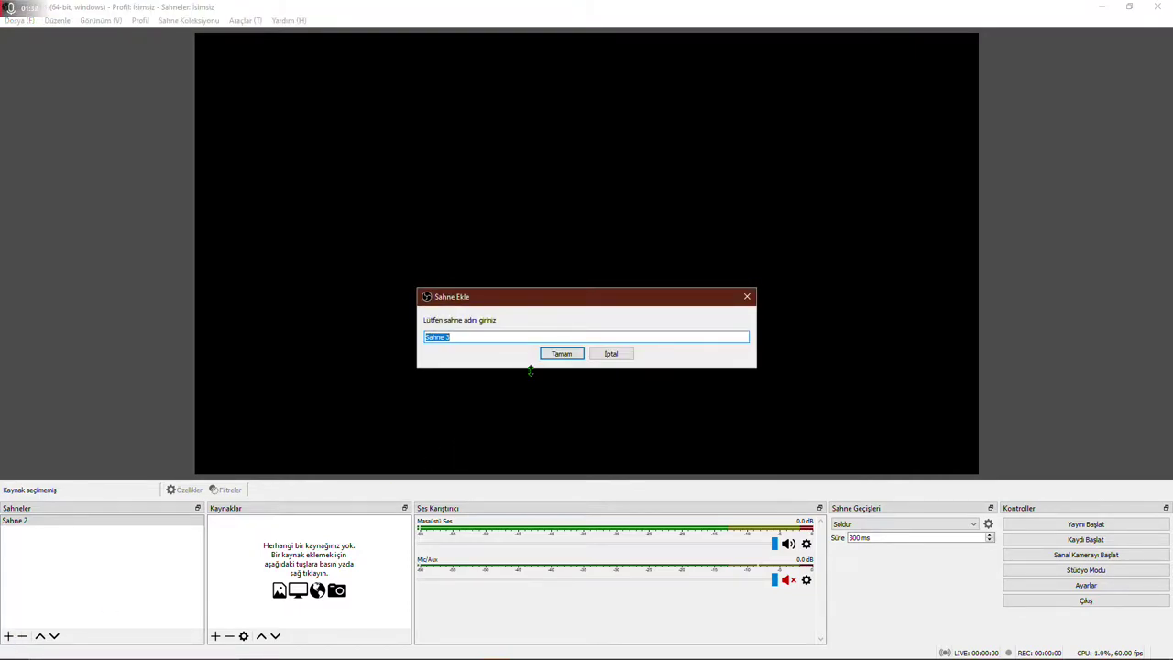
pyautogui.write('Youtube ideo')
pyautogui.click(555, 354)
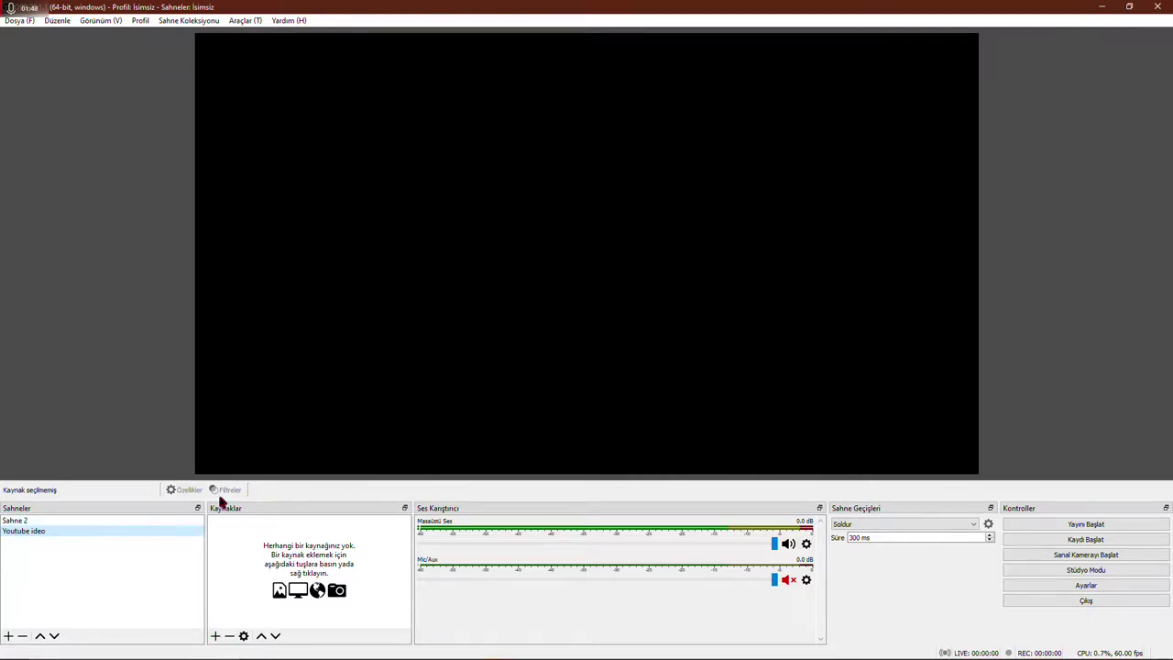
pyautogui.click(215, 636)
pyautogui.press('Escape')
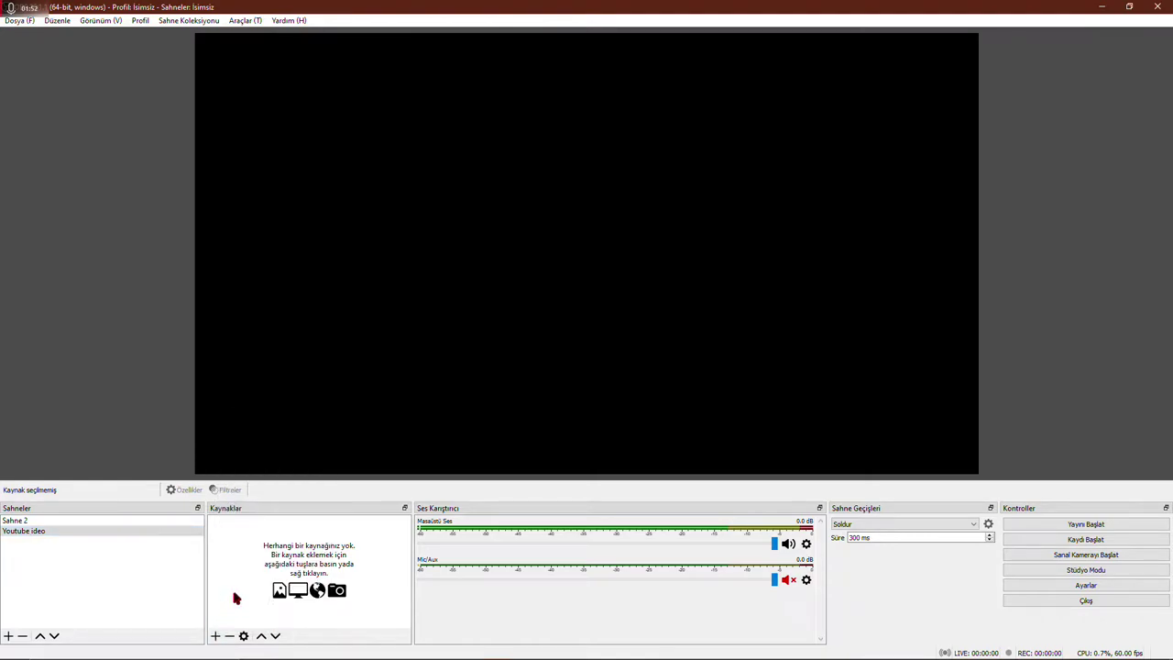
pyautogui.rightClick(233, 590)
pyautogui.press('Escape')
pyautogui.rightClick(264, 551)
pyautogui.moveTo(288, 559)
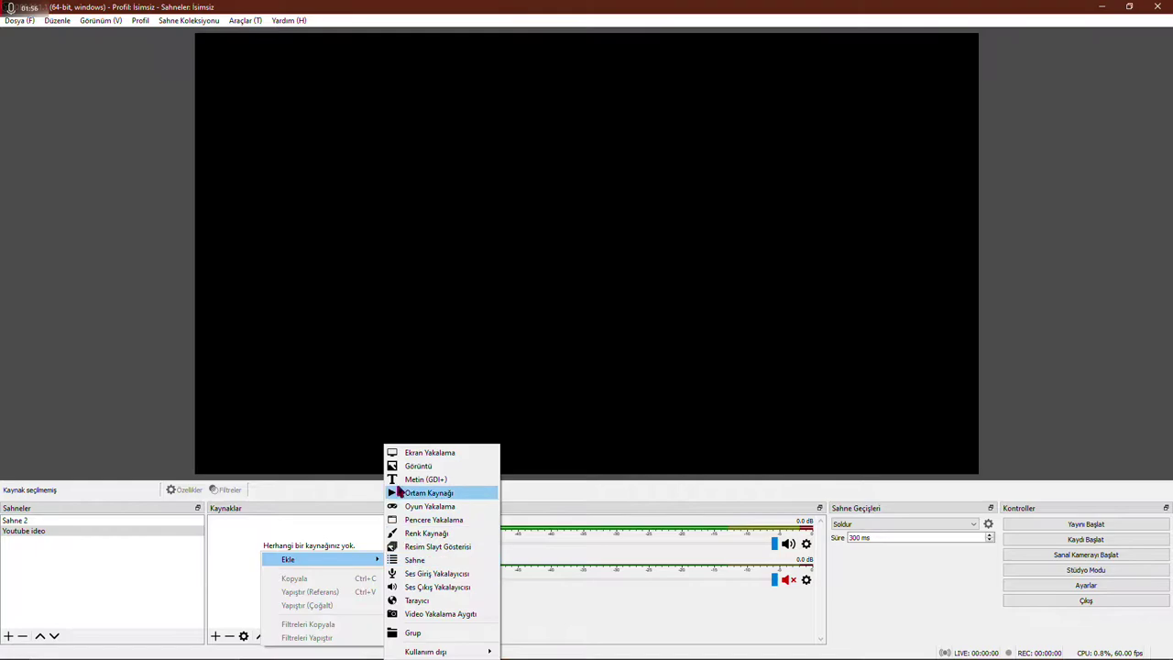
# - Add a new display capture source named Ekran Yakalama that captures Görüntü 1: 1920x1080 @ 0,0 with the cursor
pyautogui.click(220, 636)
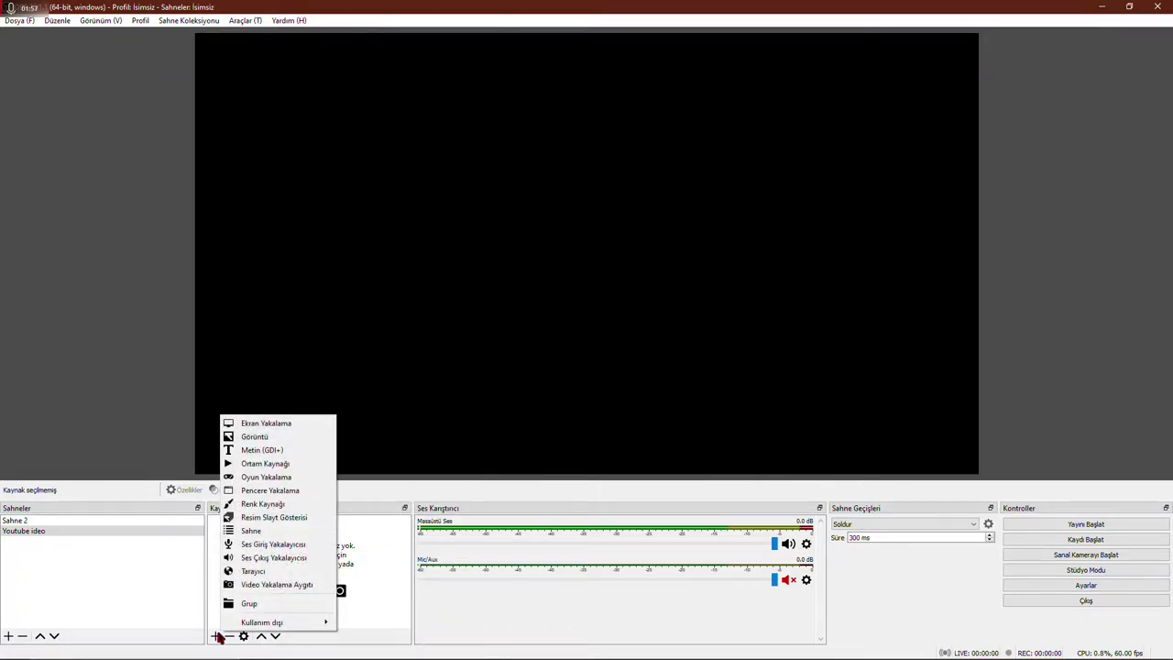
pyautogui.click(263, 424)
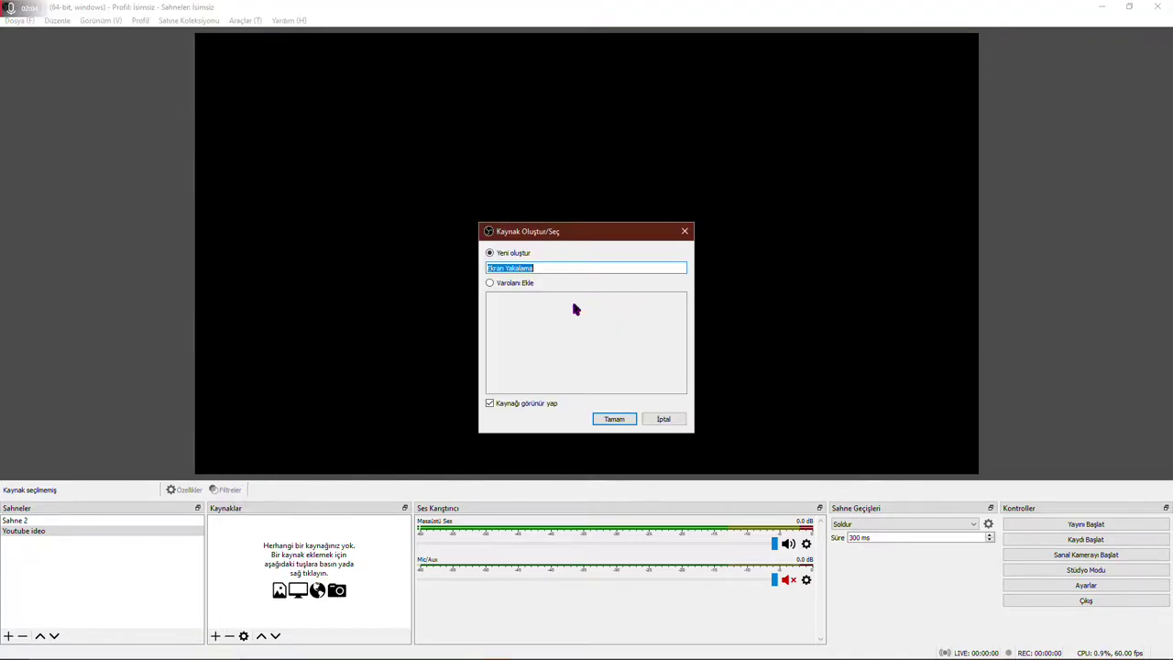
pyautogui.click(607, 418)
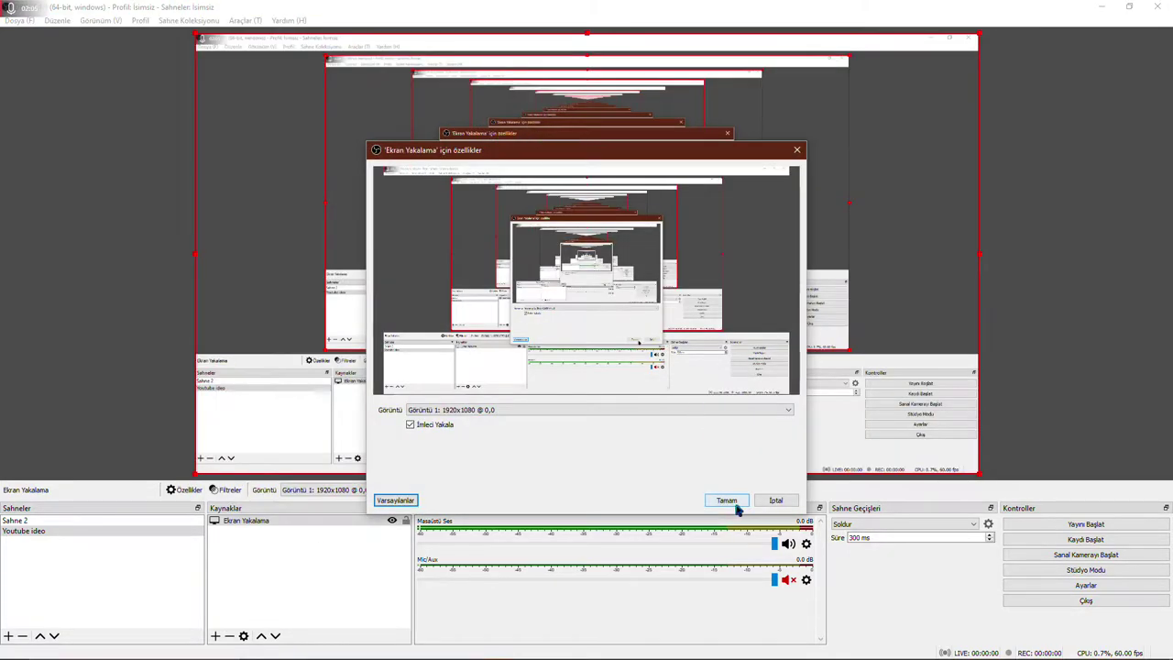
pyautogui.click(723, 424)
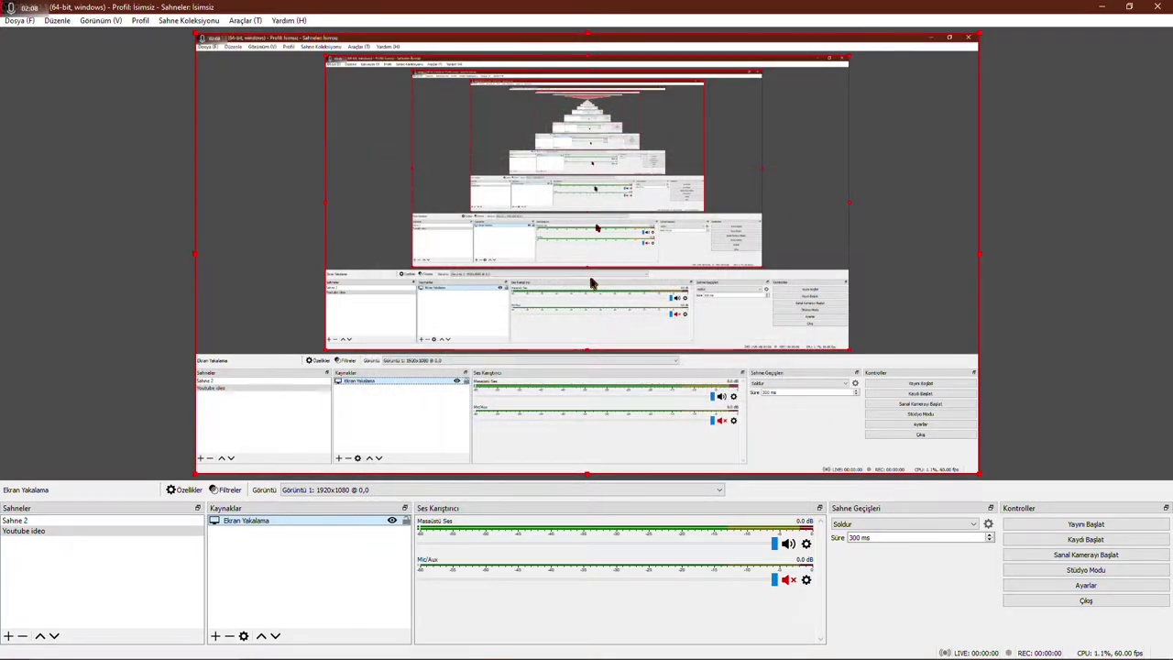
# - Check the live display capture by bringing up and moving the AÇıklama note window, and dismiss the screen-time notice
pyautogui.moveTo(420, 652)
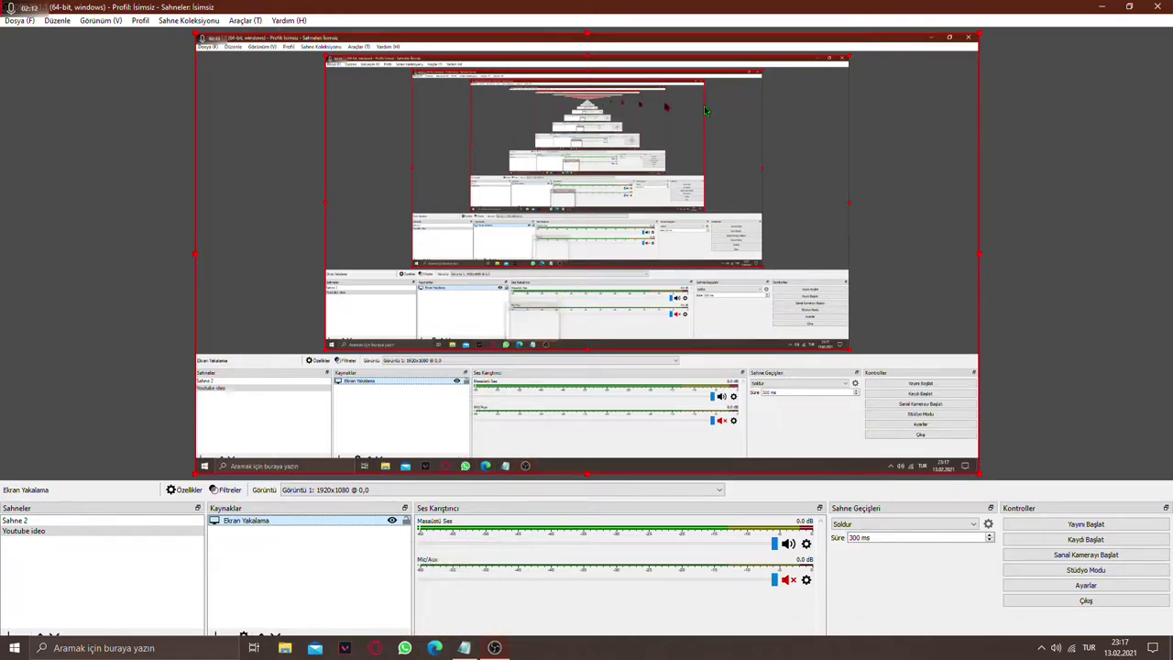
pyautogui.hotkey('alt', 'Tab')
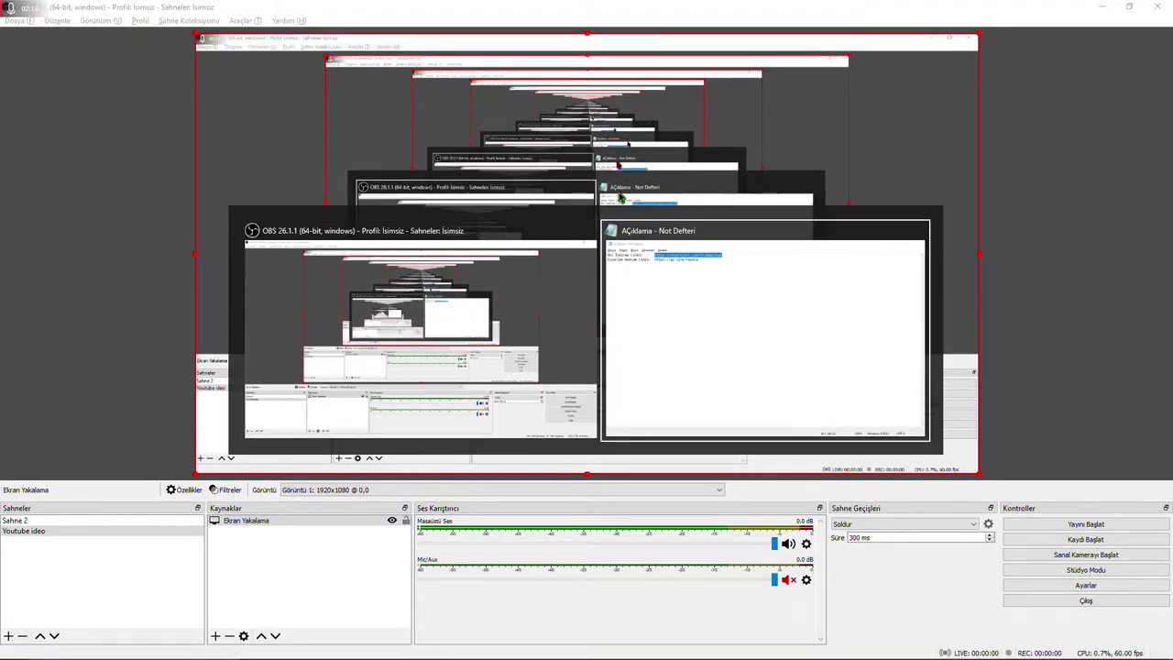
pyautogui.hotkey('alt', 'Tab')
pyautogui.hotkey('alt', 'Tab')
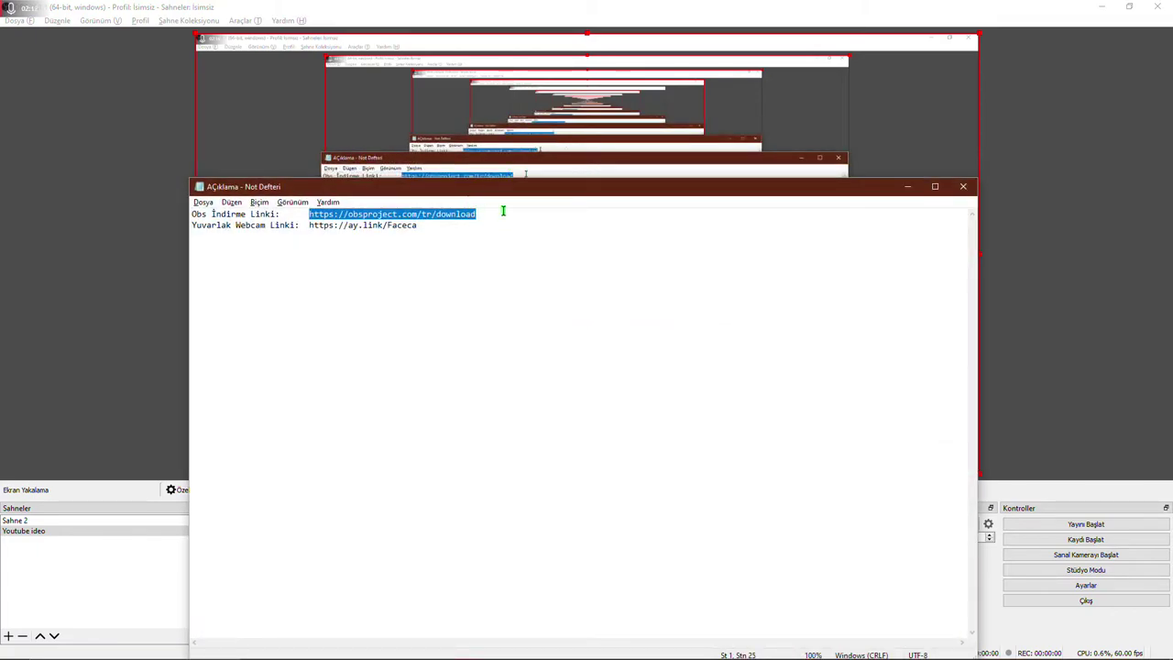
pyautogui.moveTo(487, 188)
pyautogui.mouseDown()
pyautogui.moveTo(516, 163)
pyautogui.moveTo(438, 144)
pyautogui.moveTo(506, 140)
pyautogui.moveTo(509, 201)
pyautogui.moveTo(561, 138)
pyautogui.mouseUp()
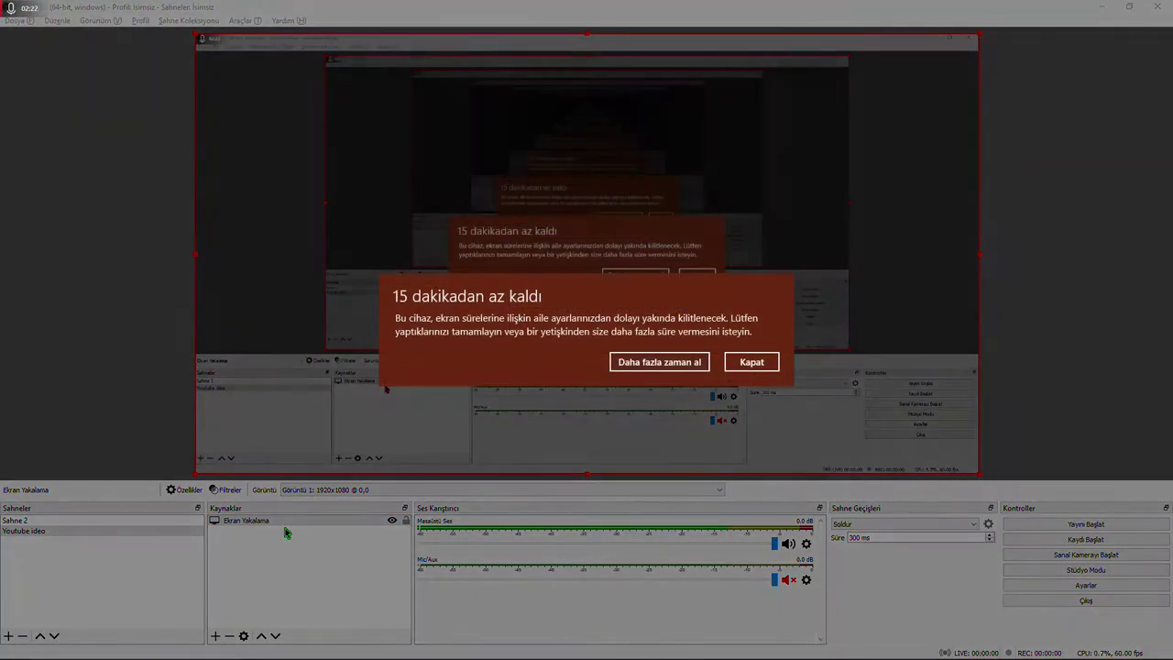
pyautogui.click(747, 363)
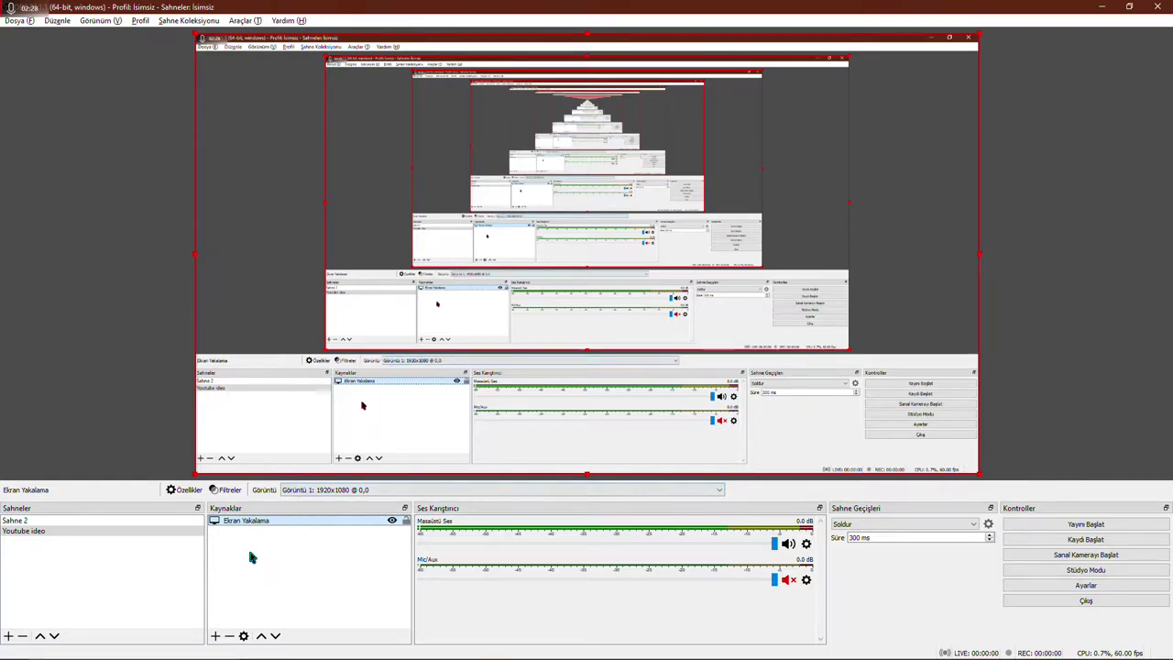
# - Hide the Ekran Yakalama source in the Youtube ideo scene
pyautogui.click(214, 635)
pyautogui.click(385, 539)
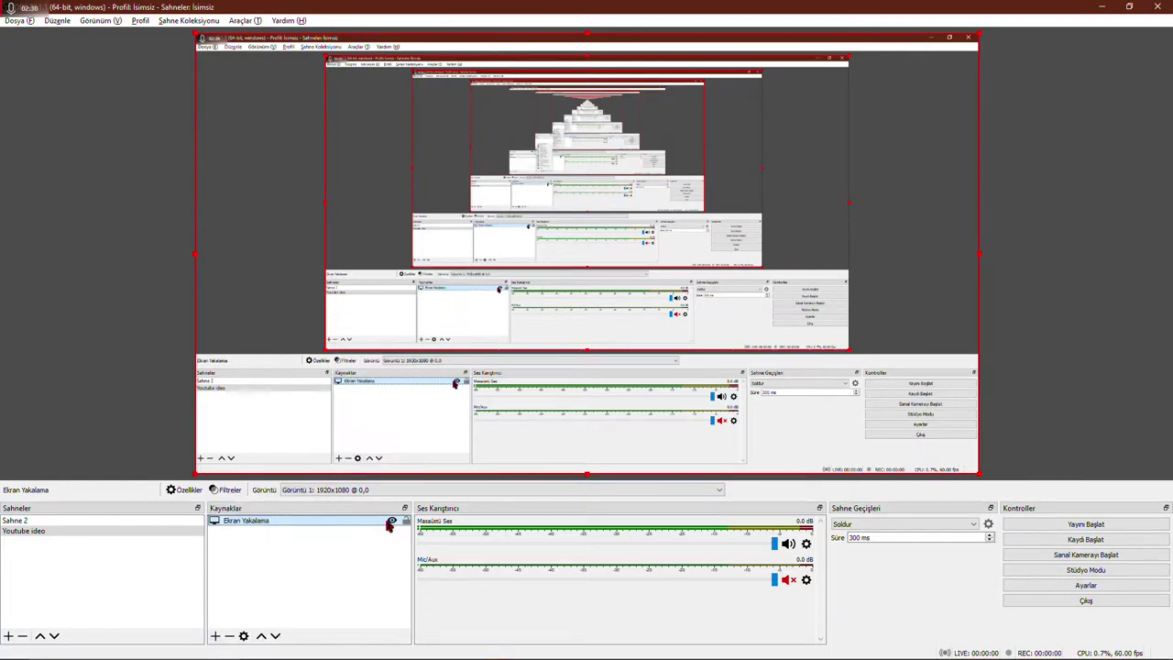
pyautogui.click(392, 520)
# - Add a window capture source named Pencere Yakalama for the window [notepad.exe]: AÇıklama - Not Defteri
pyautogui.click(216, 635)
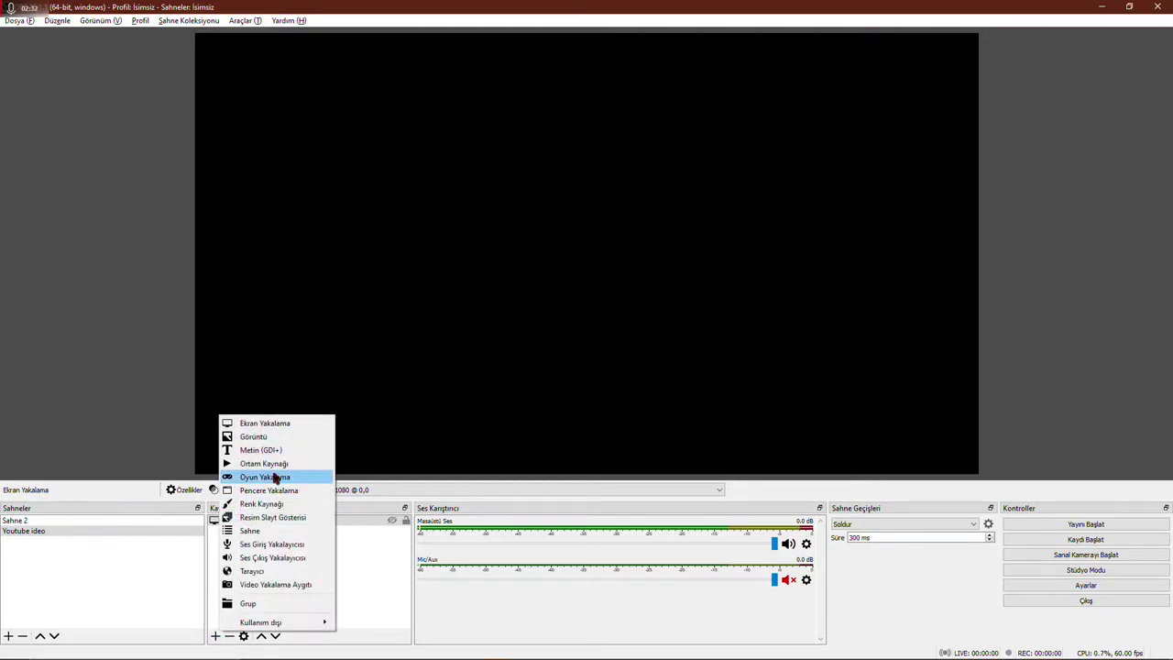
pyautogui.click(269, 491)
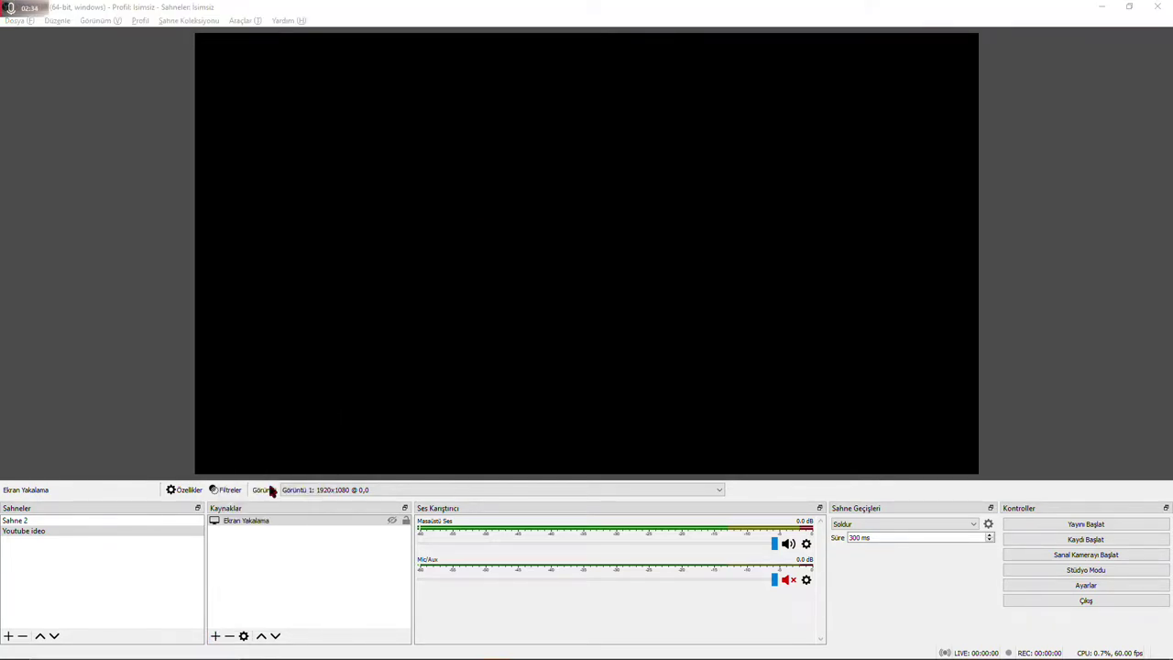
pyautogui.click(609, 419)
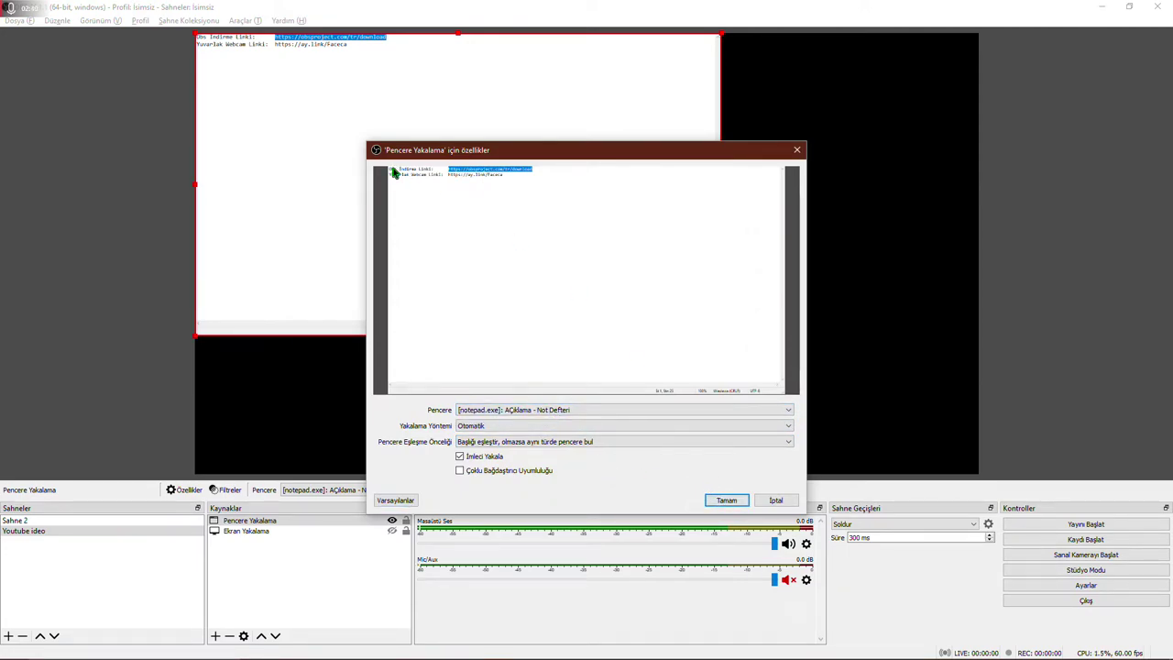
pyautogui.click(715, 495)
# - Move the Pencere Yakalama capture to the middle of the canvas and hide the source
pyautogui.moveTo(516, 222); pyautogui.dragTo(594, 187)
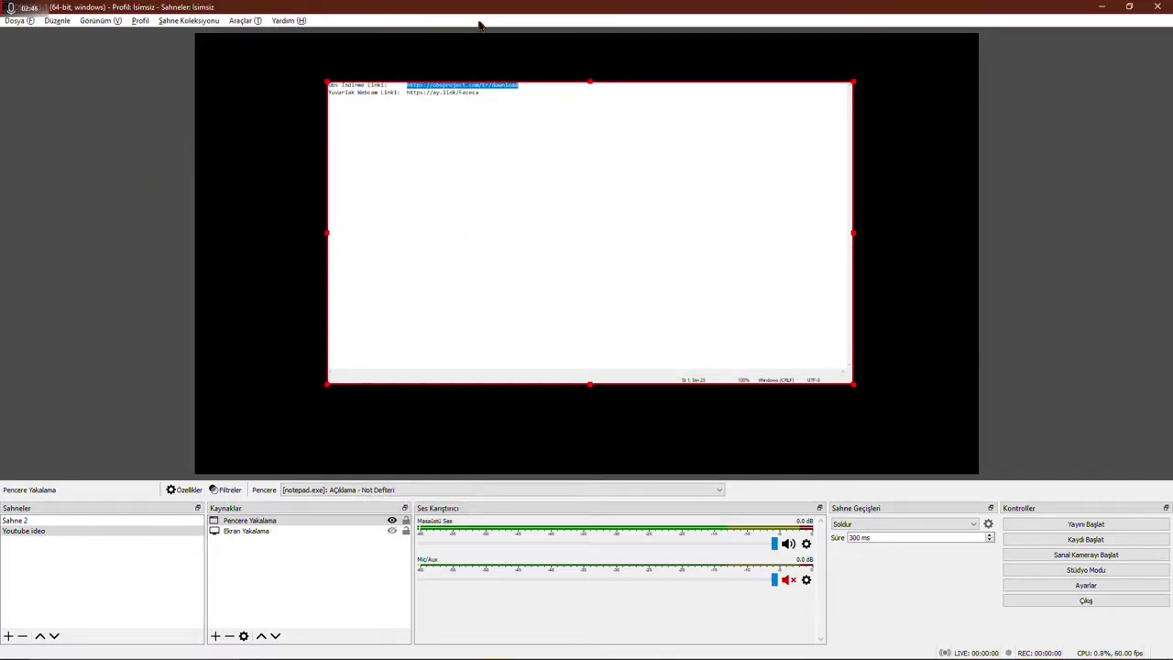
pyautogui.click(392, 519)
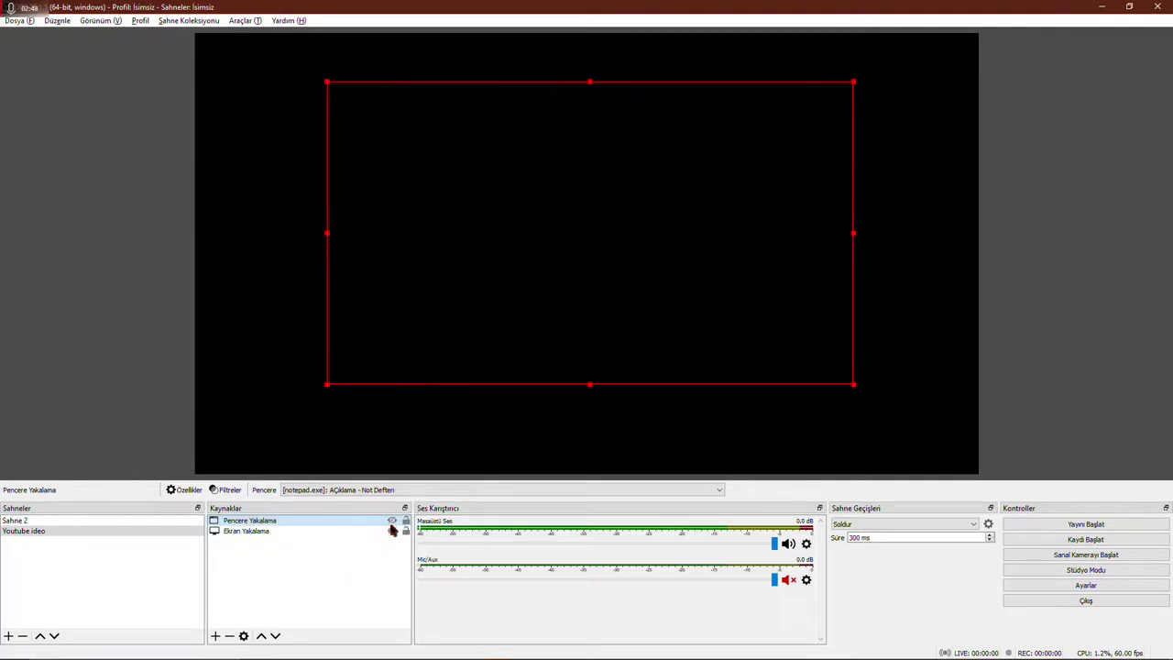
# - Show the Ekran Yakalama source, check the live capture by moving the AÇıklama note window, and put that window away
pyautogui.click(392, 531)
pyautogui.hotkey('alt', 'Tab')
pyautogui.moveTo(621, 133); pyautogui.dragTo(571, 142)
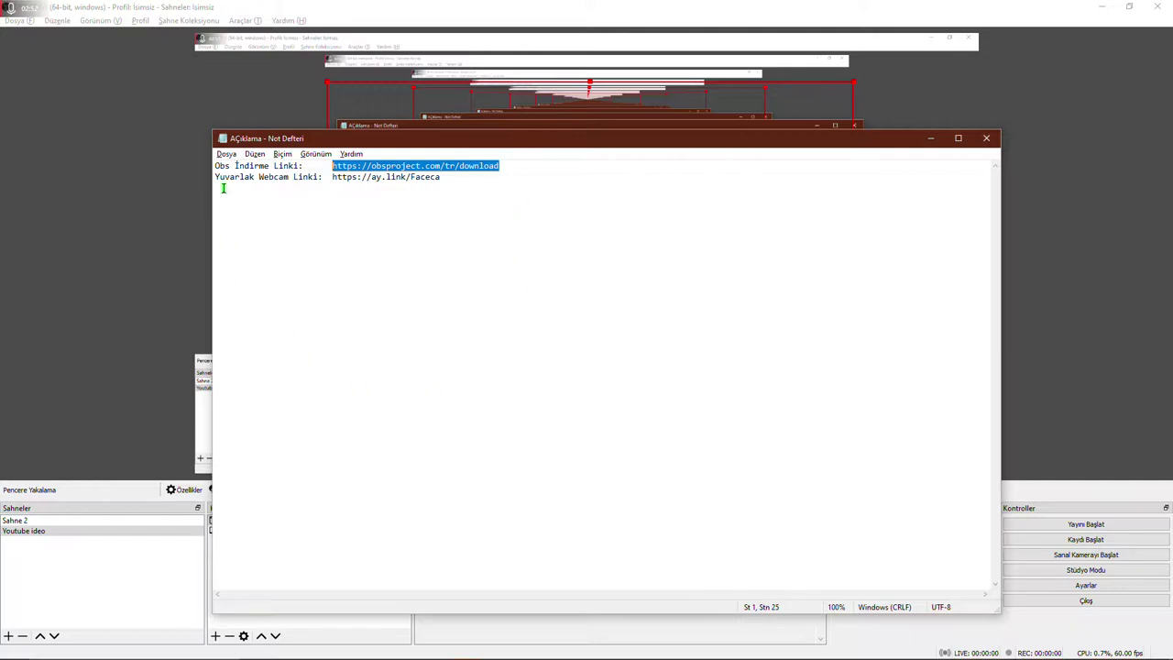
pyautogui.click(986, 137)
pyautogui.click(250, 519)
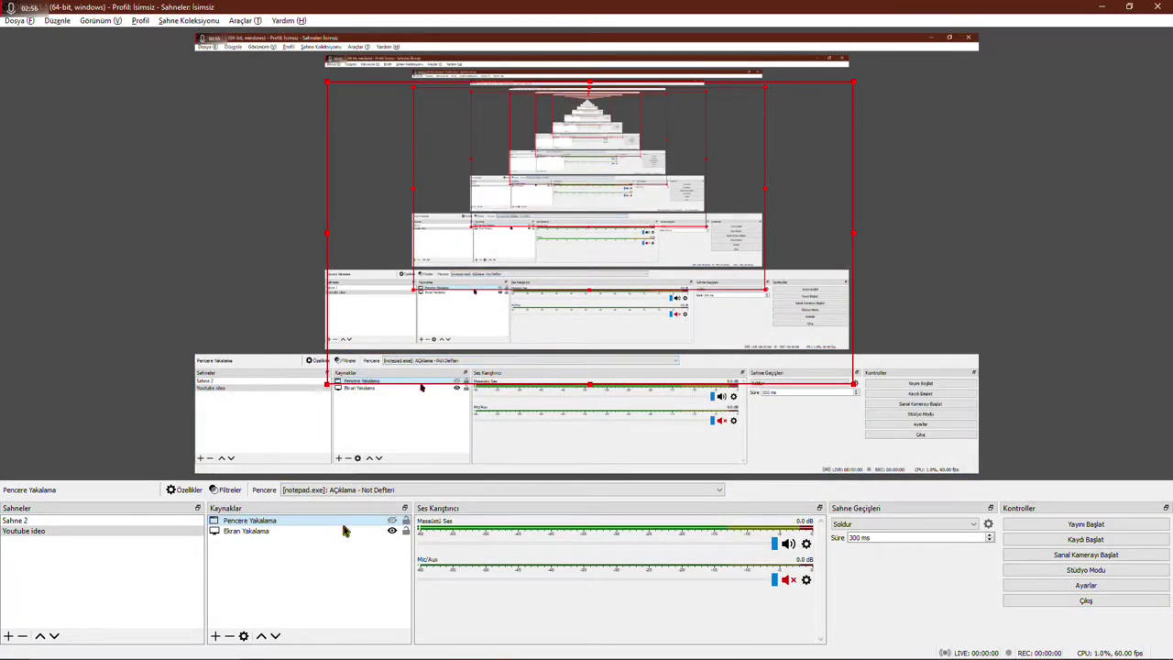
# - Hide the Ekran Yakalama source, and briefly show Pencere Yakalama to compare its capture before hiding it too
pyautogui.click(392, 530)
pyautogui.click(392, 520)
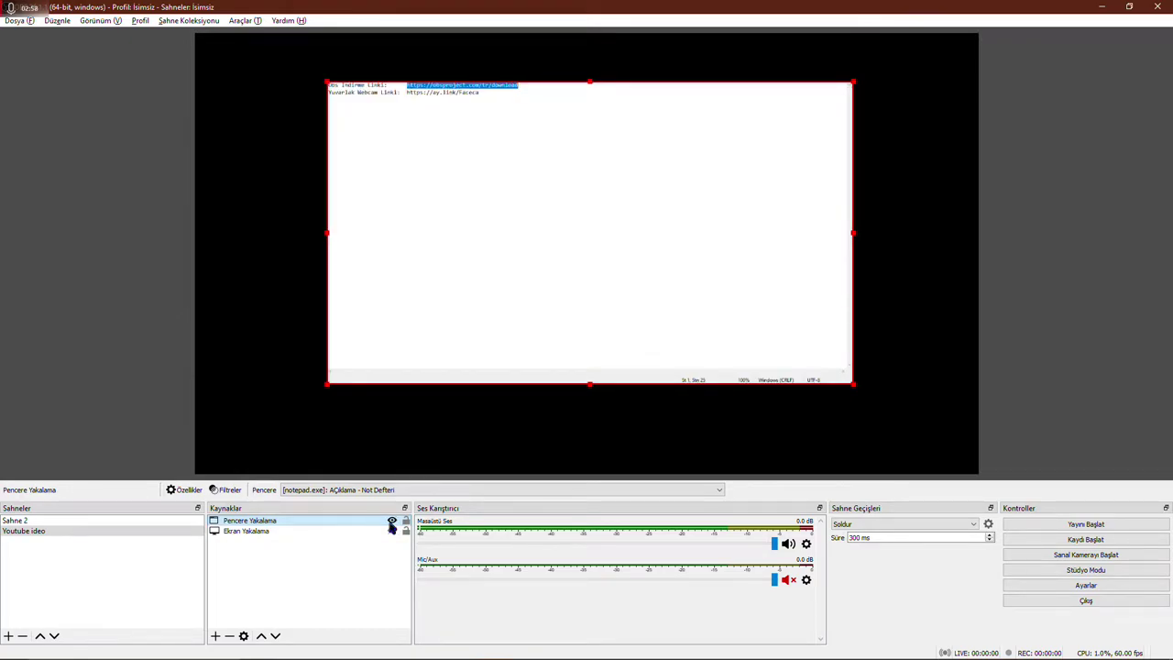
pyautogui.click(392, 521)
# - Add a game capture source named Oyun Yakalama in Belirli bir pencereyi yakala mode for [notepad.exe]: AÇıklama - Not Defteri
pyautogui.click(215, 635)
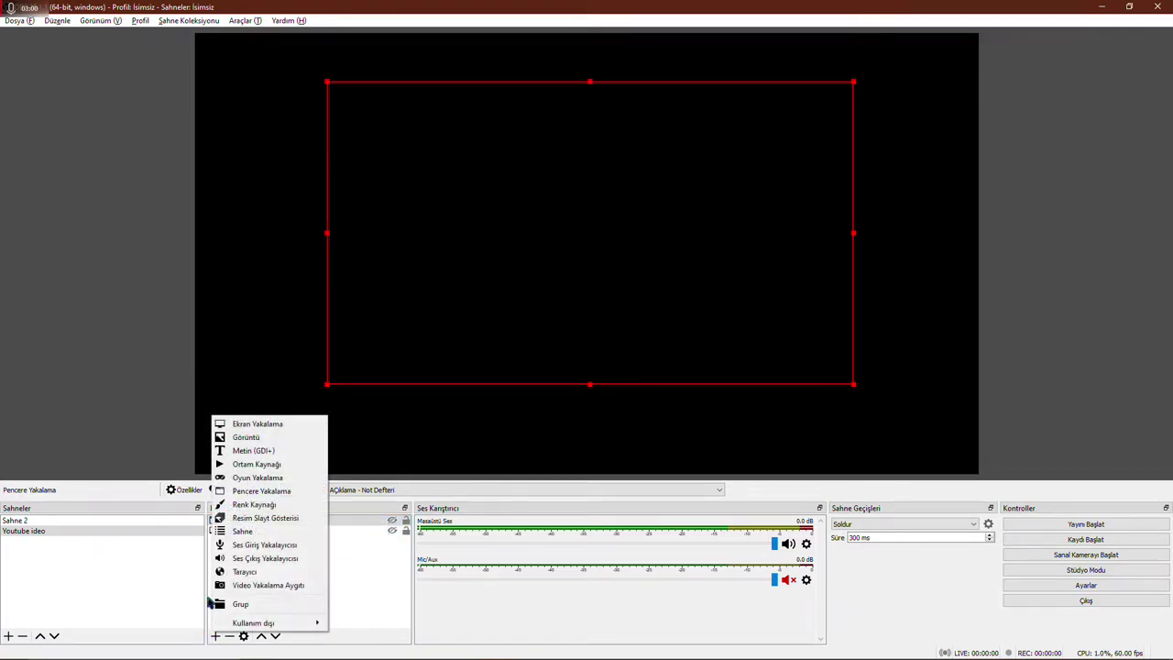
pyautogui.click(255, 477)
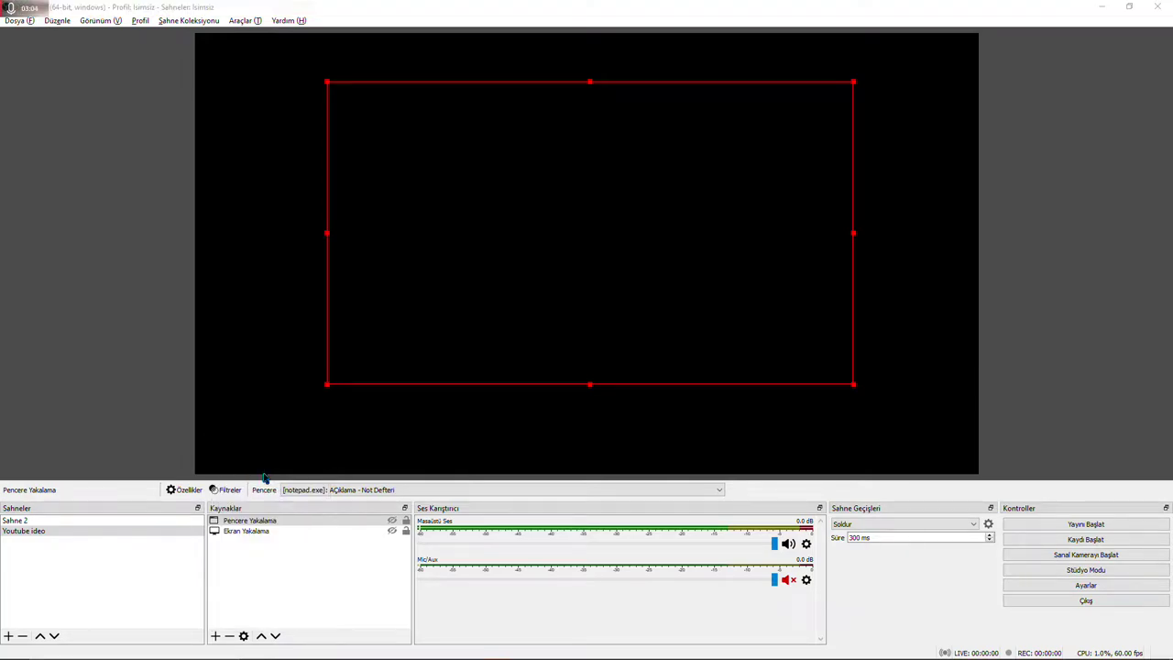
pyautogui.click(614, 419)
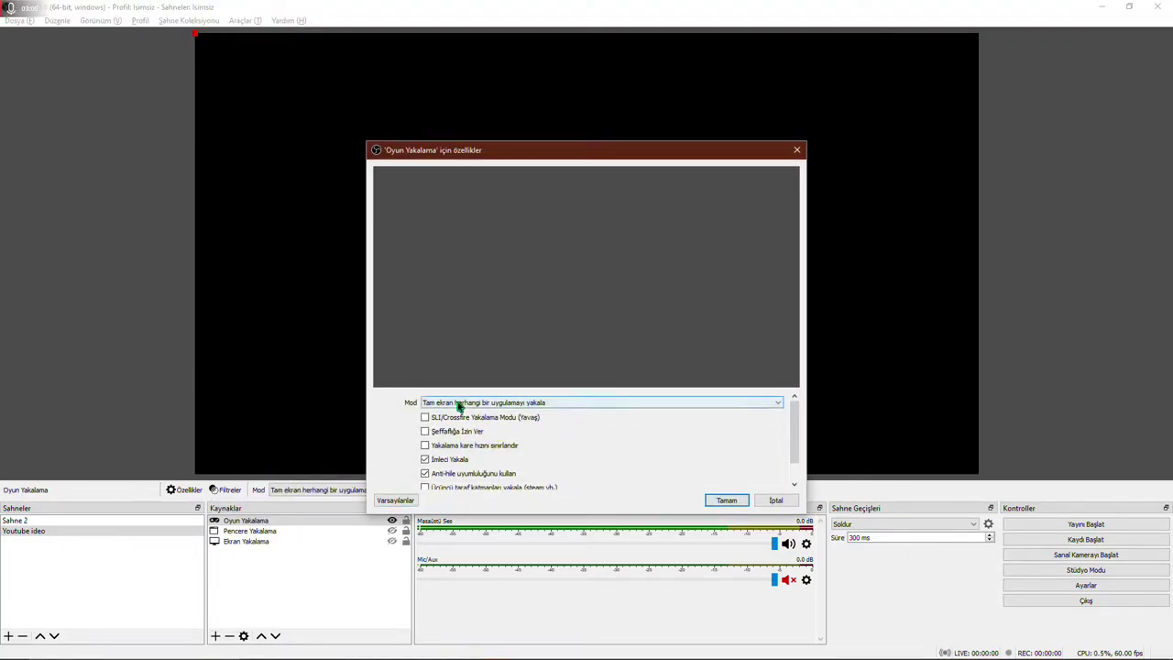
pyautogui.click(459, 404)
pyautogui.click(466, 420)
pyautogui.click(504, 394)
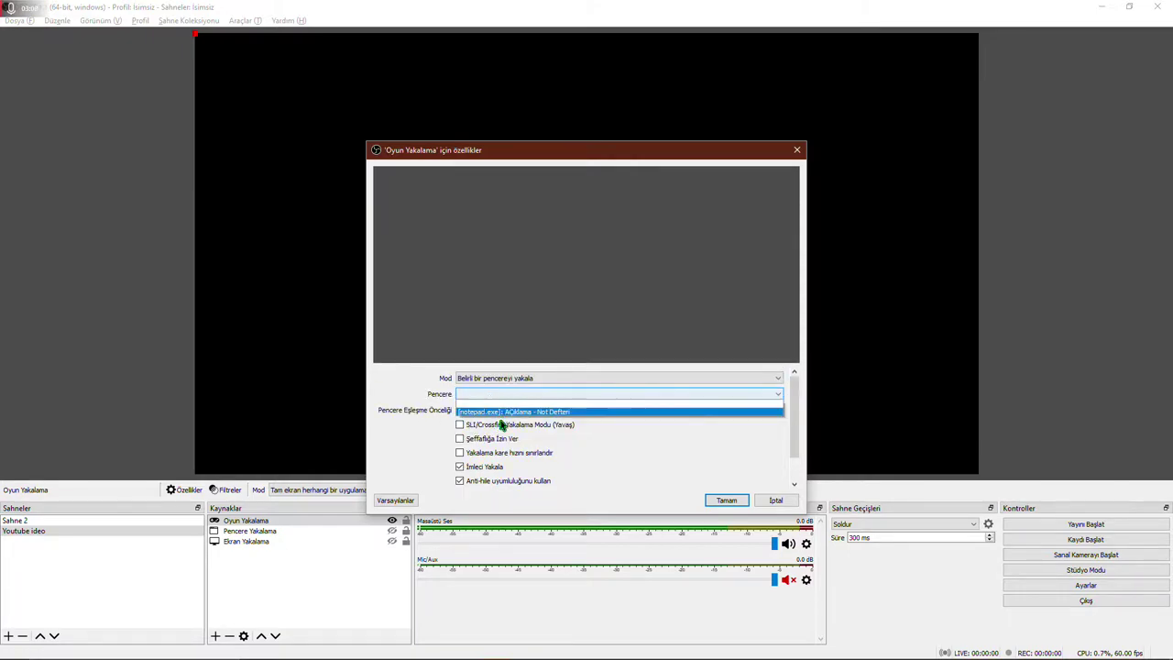
pyautogui.click(511, 413)
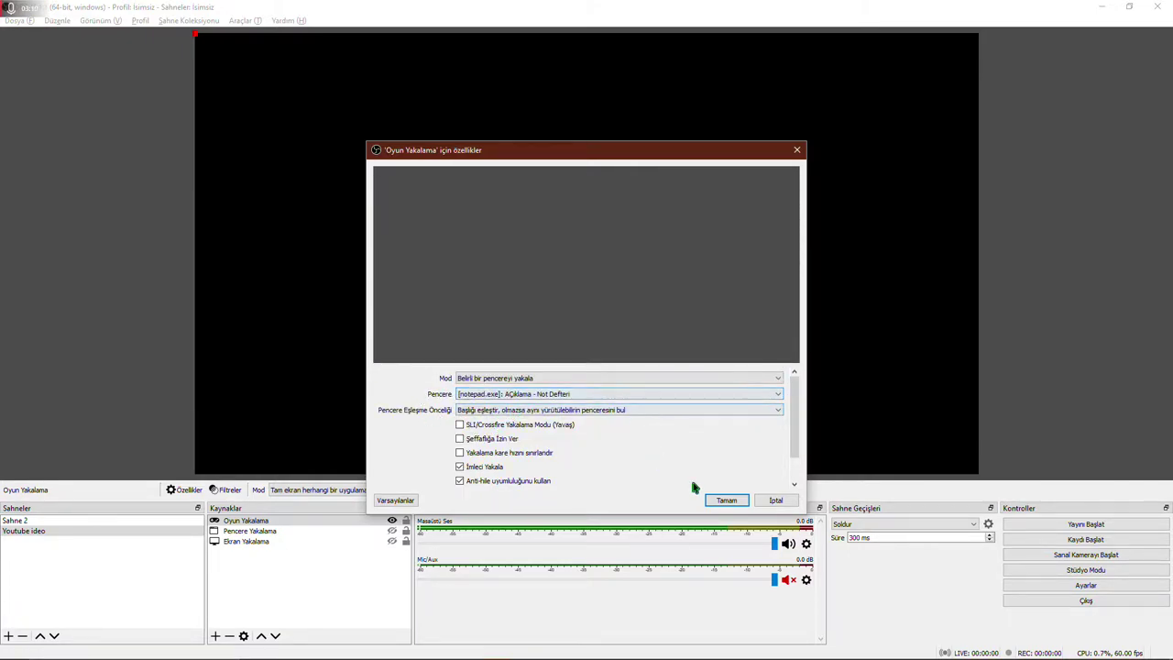
pyautogui.click(717, 499)
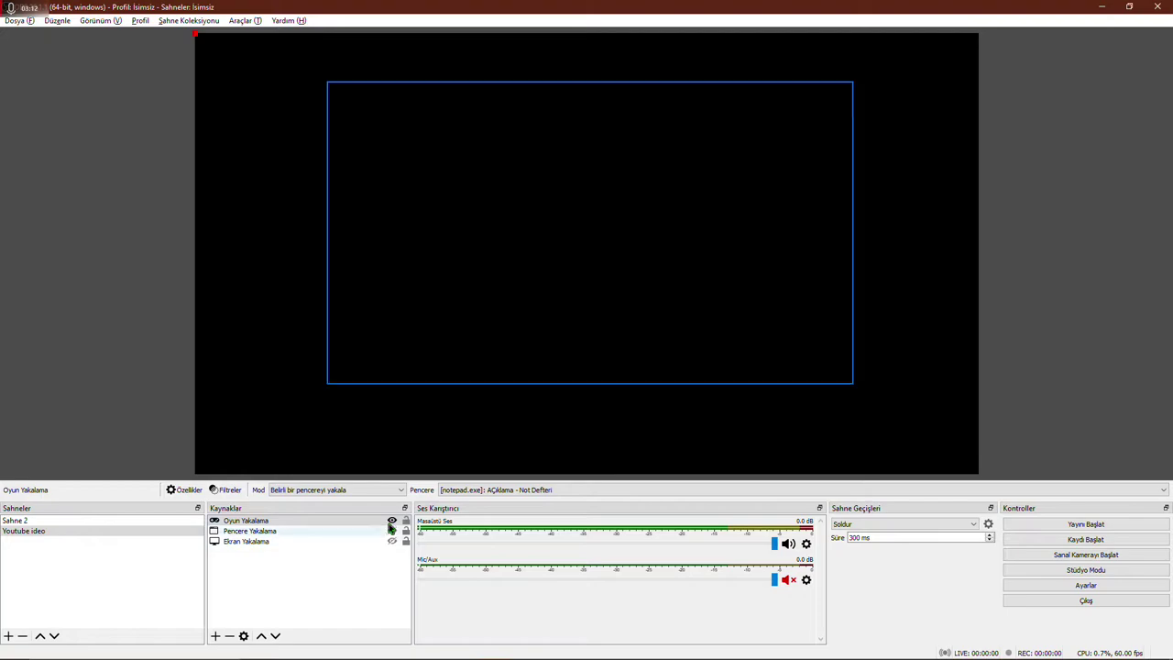
# - Hide the Oyun Yakalama source, and show Ekran Yakalama with no source selected
pyautogui.click(245, 540)
pyautogui.click(243, 531)
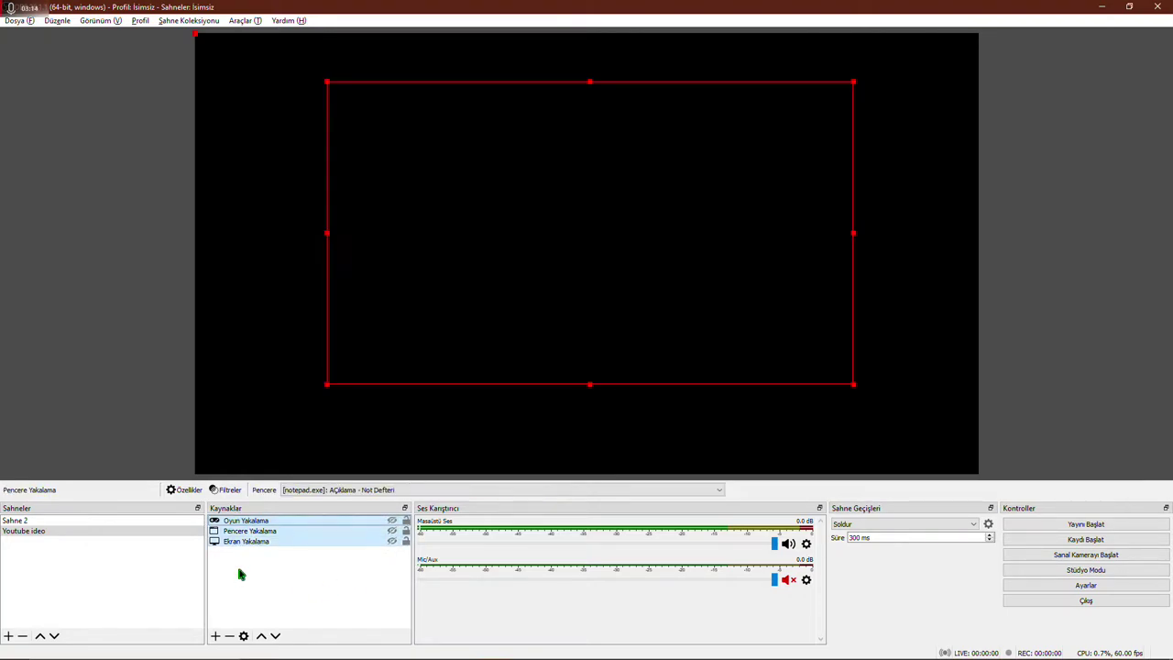
pyautogui.click(320, 588)
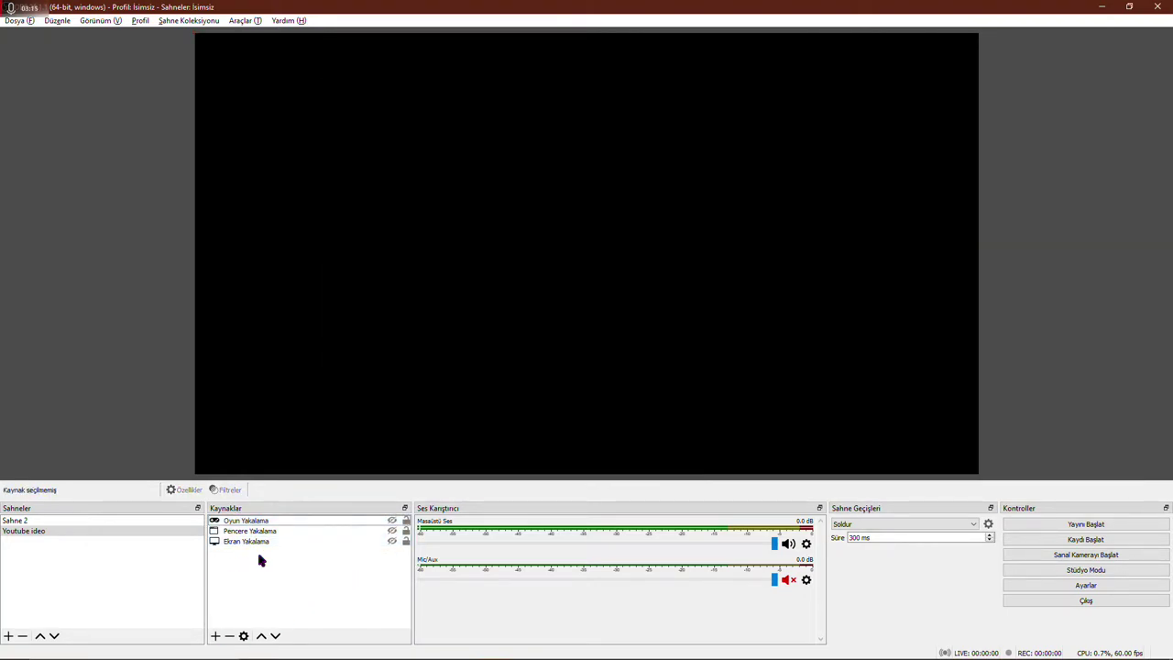
pyautogui.click(392, 541)
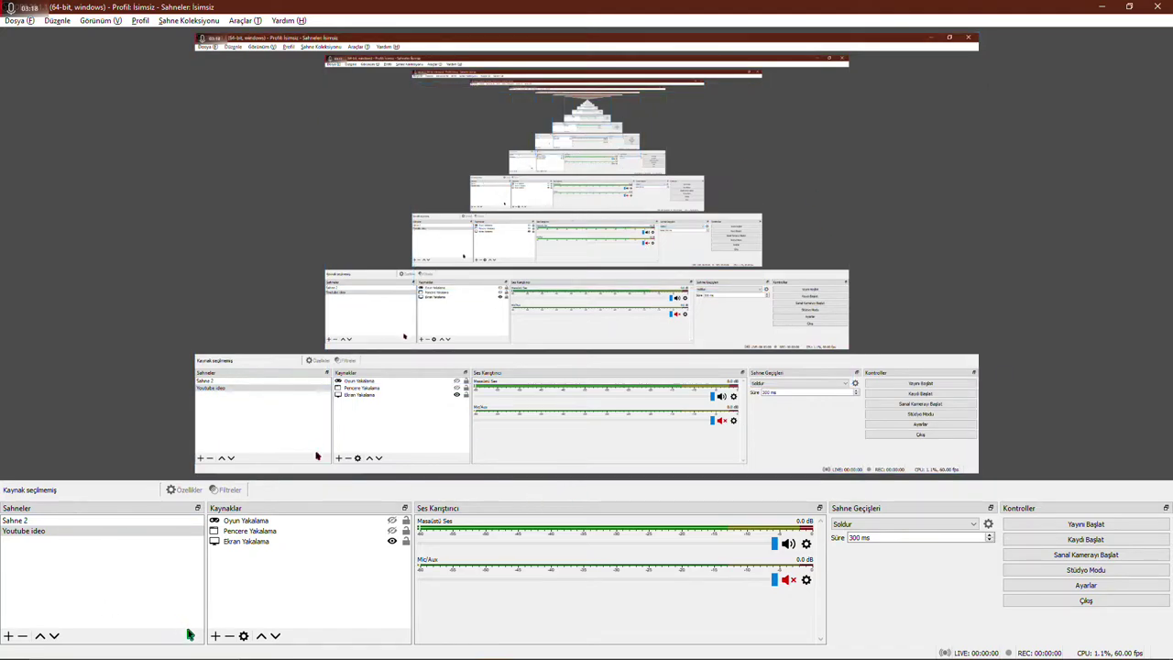
# - Create an image source named Görüntü and start choosing its image file
pyautogui.click(216, 635)
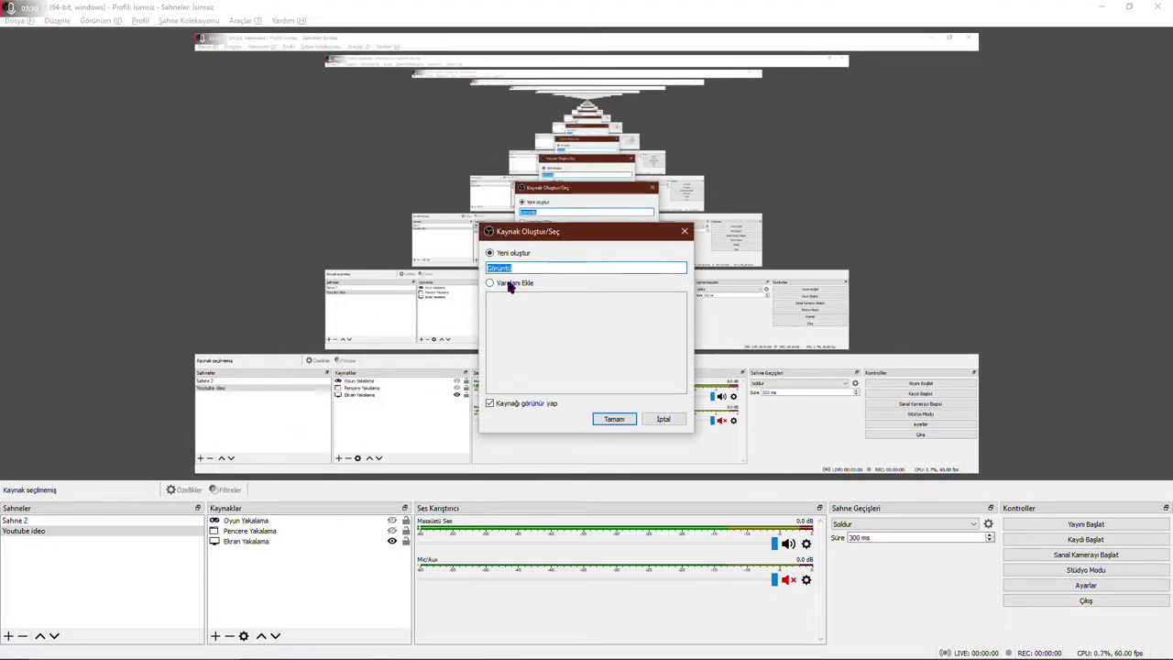
pyautogui.press('Return')
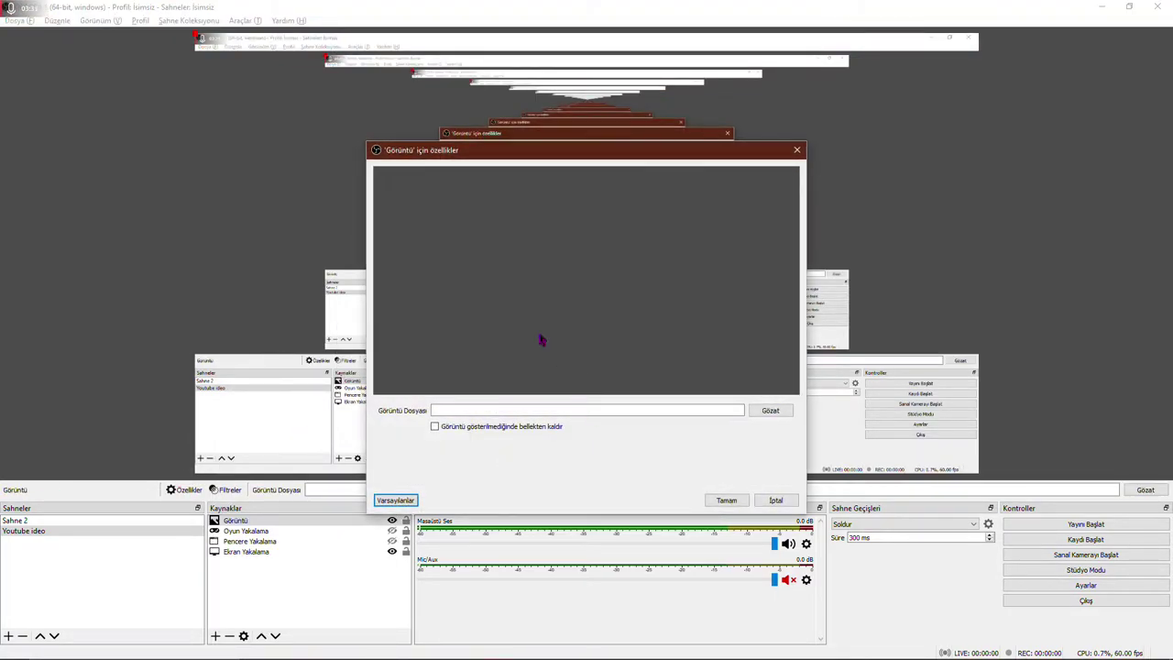
pyautogui.click(787, 413)
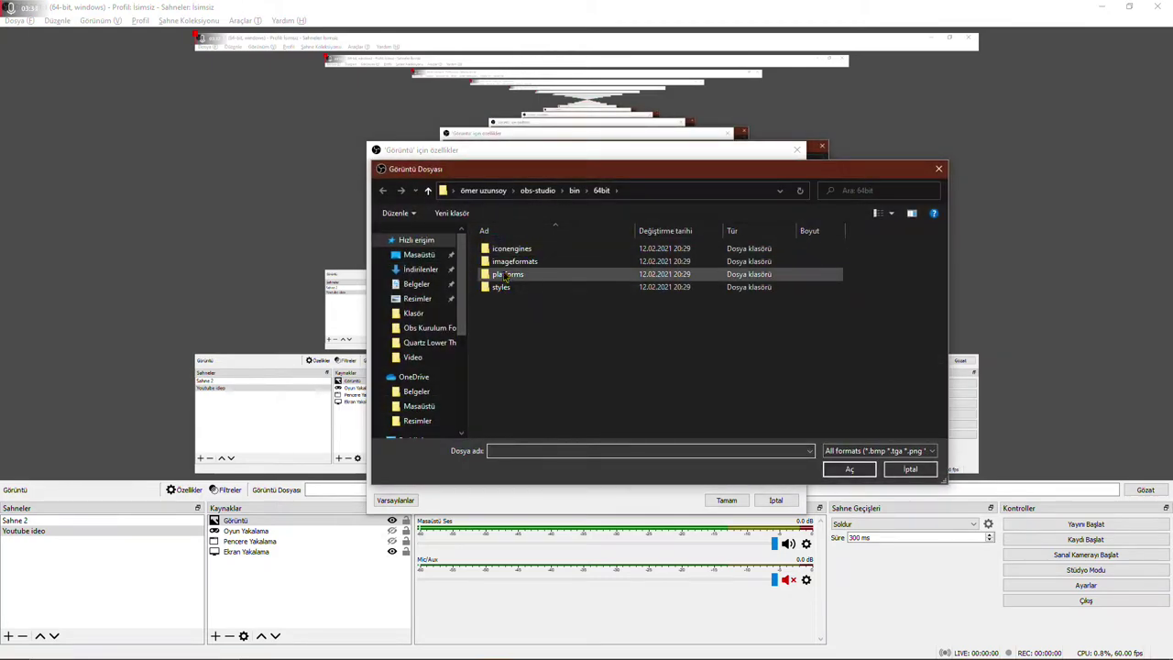
# - Look through the obs-studio, quick access and OneDrive folders for an image file
pyautogui.doubleClick(508, 264)
pyautogui.hotkey('alt', 'Left')
pyautogui.doubleClick(514, 263)
pyautogui.hotkey('alt', 'Left')
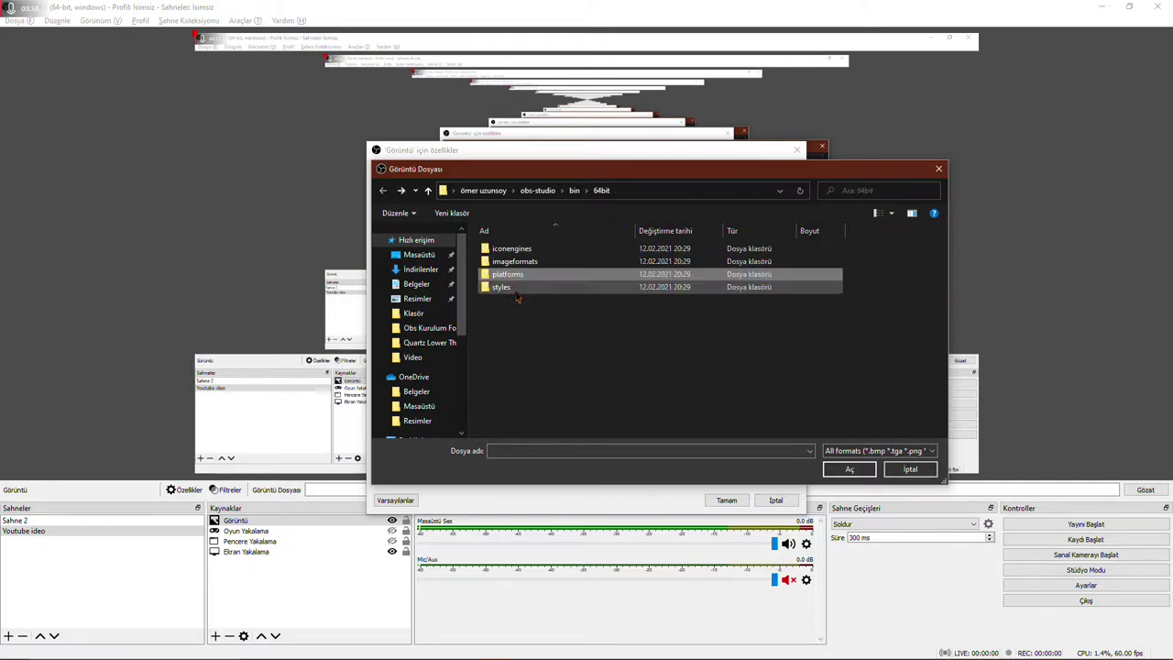
pyautogui.doubleClick(511, 288)
pyautogui.hotkey('alt', 'Left')
pyautogui.click(417, 298)
pyautogui.click(426, 328)
pyautogui.click(421, 356)
pyautogui.click(421, 391)
pyautogui.click(424, 406)
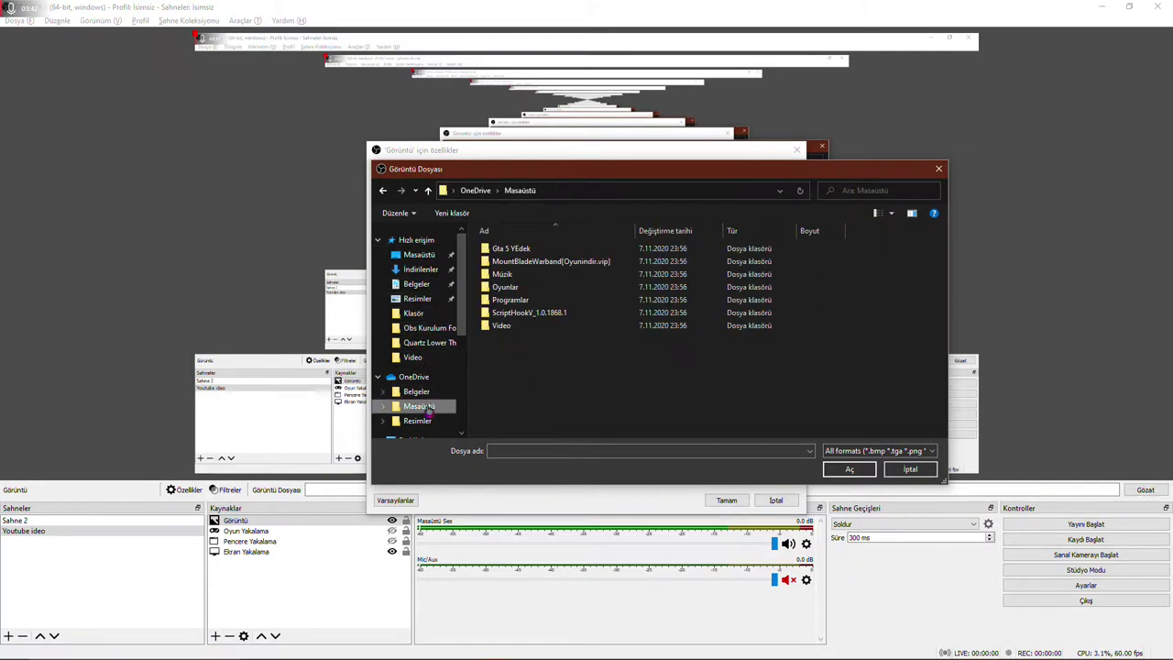
pyautogui.click(425, 419)
pyautogui.scroll(-1, 423, 412)
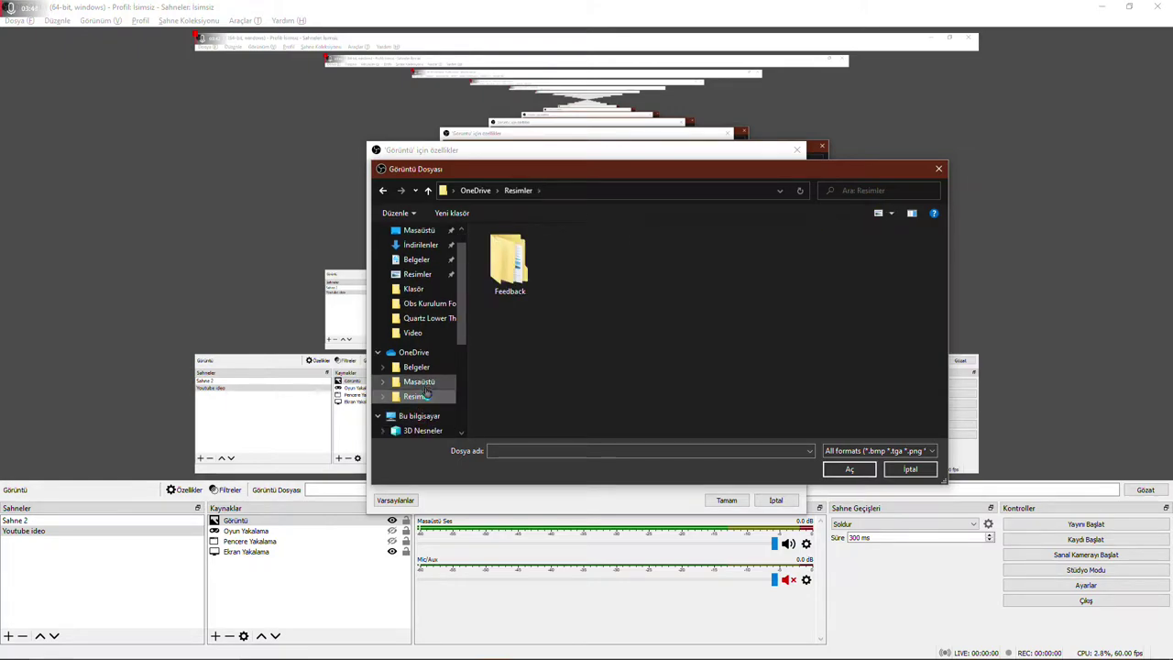
pyautogui.scroll(-3, 424, 416)
# - Load images.jpeg from the Klasör folder on this computer's desktop into the Görüntü source and accept its properties
pyautogui.click(419, 415)
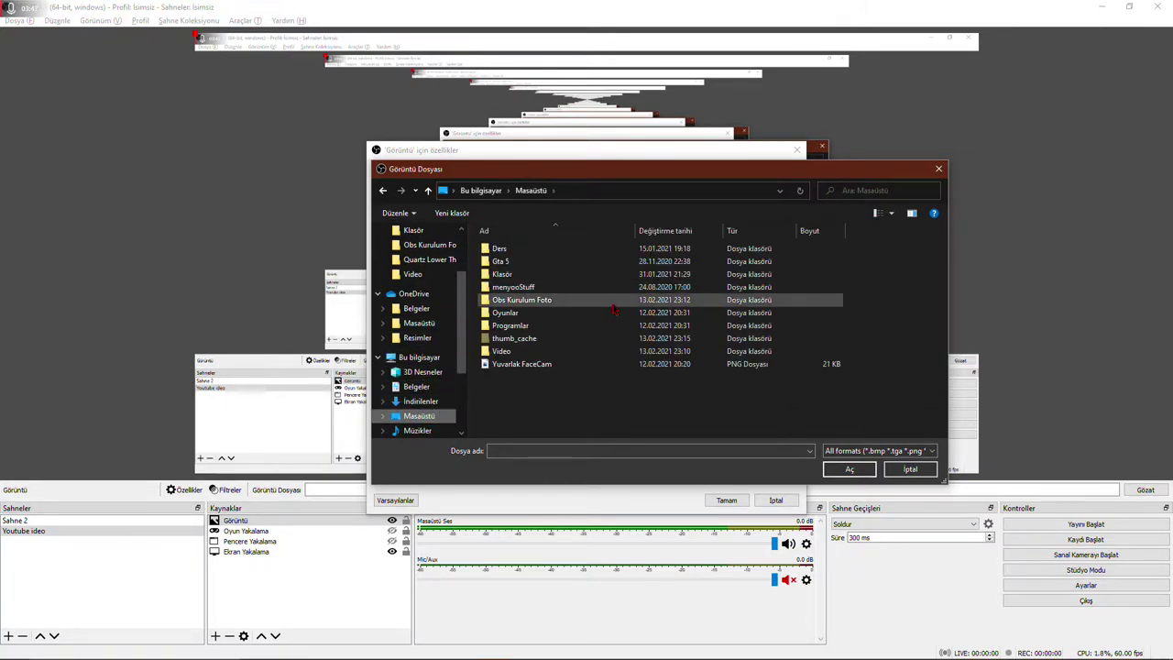
pyautogui.doubleClick(578, 277)
pyautogui.doubleClick(723, 350)
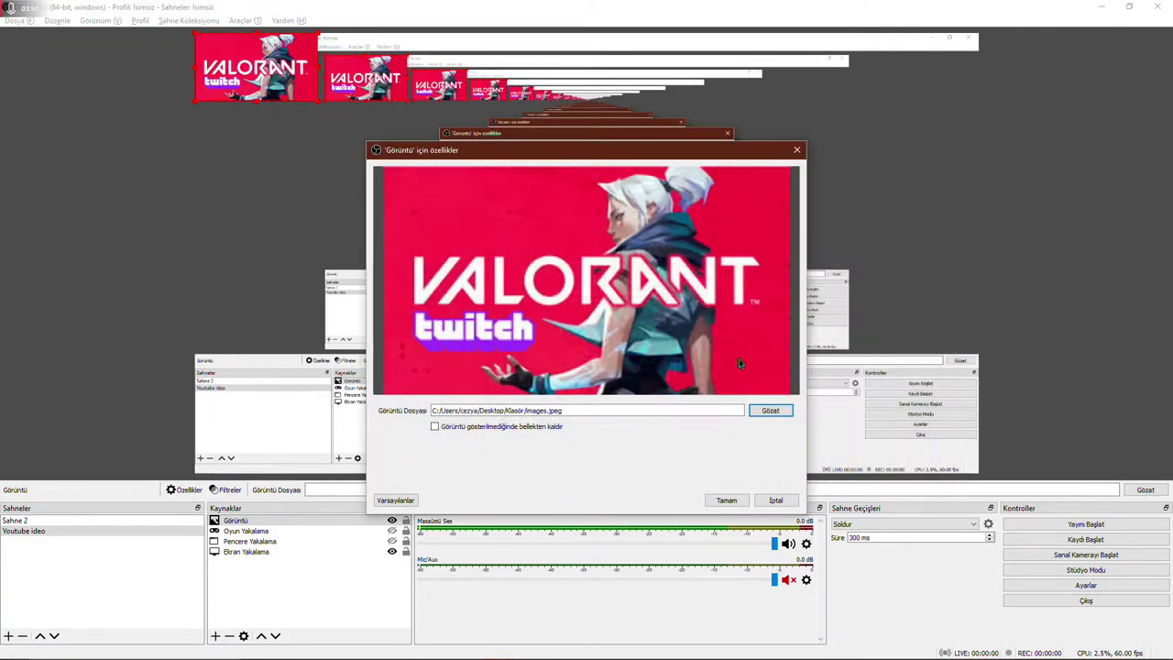
pyautogui.click(724, 502)
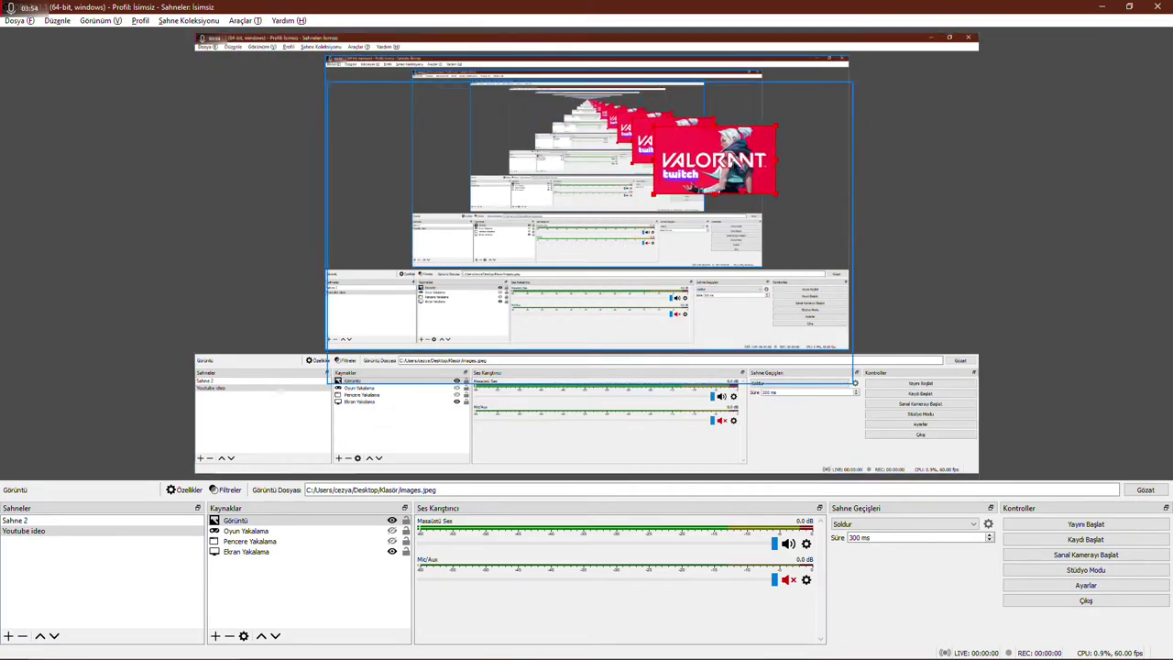
# - Place the Valorant image enlarged in the upper-right corner of the canvas, and delete the Görüntü source
pyautogui.moveTo(694, 154); pyautogui.dragTo(807, 110)
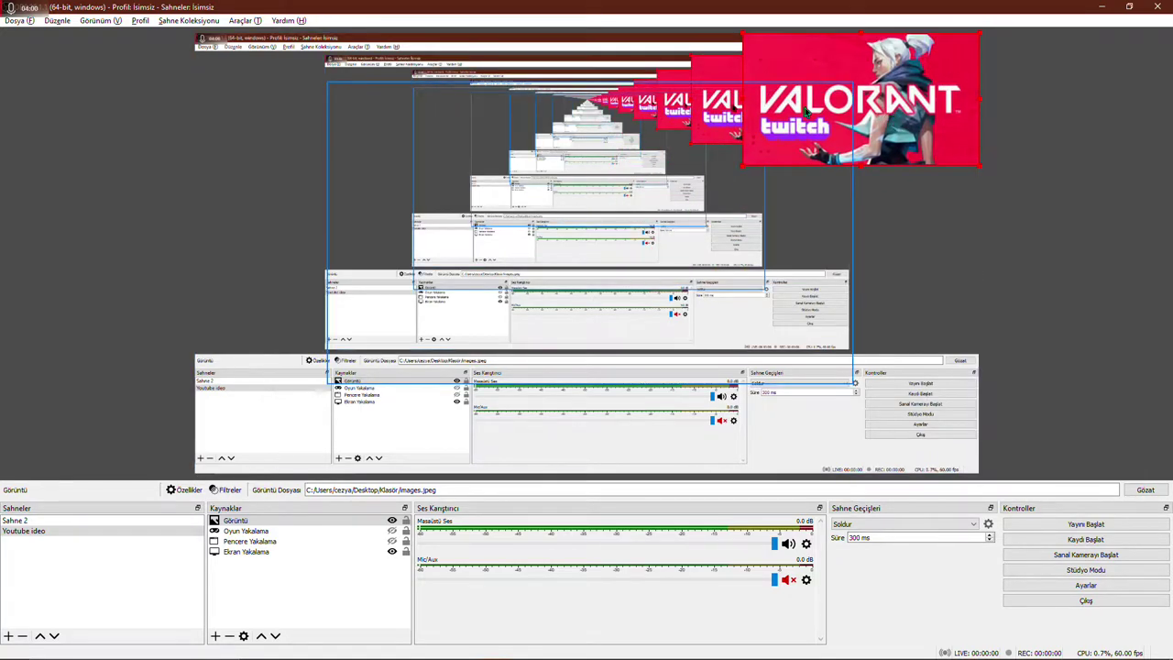
pyautogui.press('Delete')
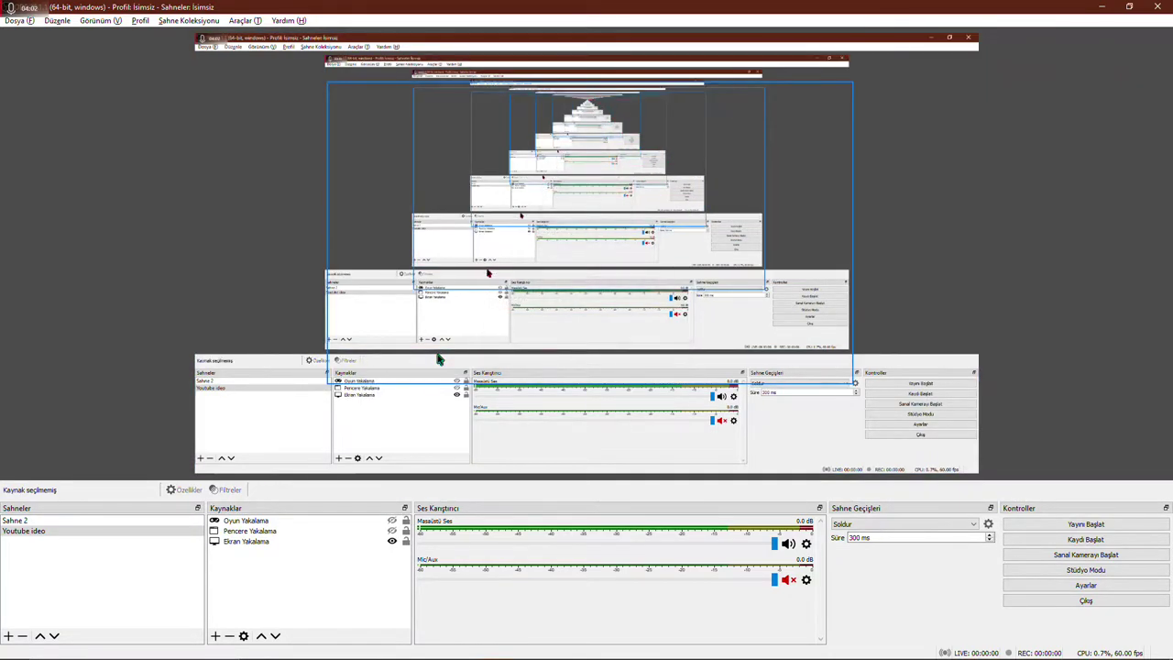
# - Add a video capture device source named Video Yakalama Aygıtı using USB Camera, and review the available camera devices
pyautogui.click(215, 635)
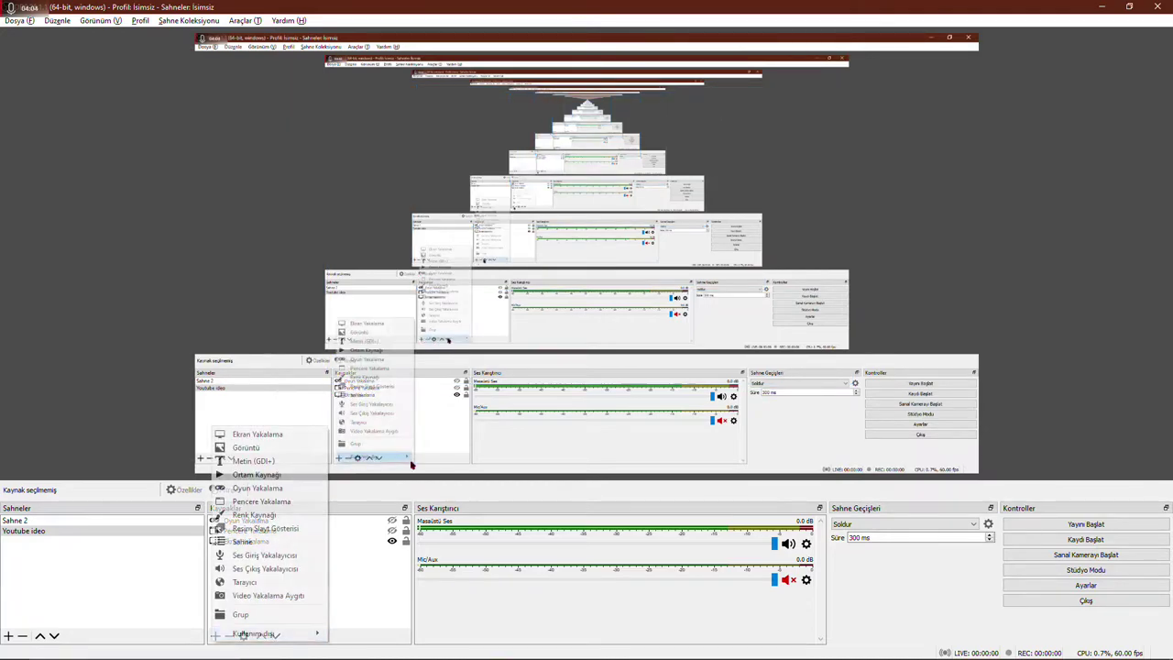
pyautogui.click(248, 595)
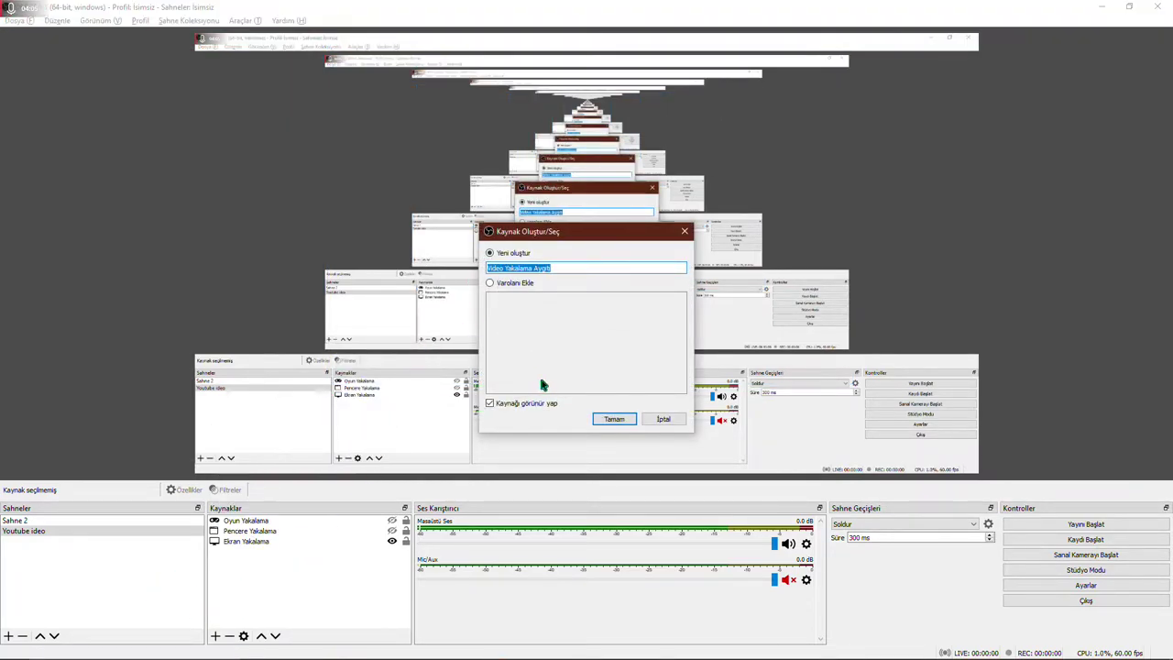
pyautogui.click(613, 419)
pyautogui.click(522, 312)
pyautogui.click(520, 331)
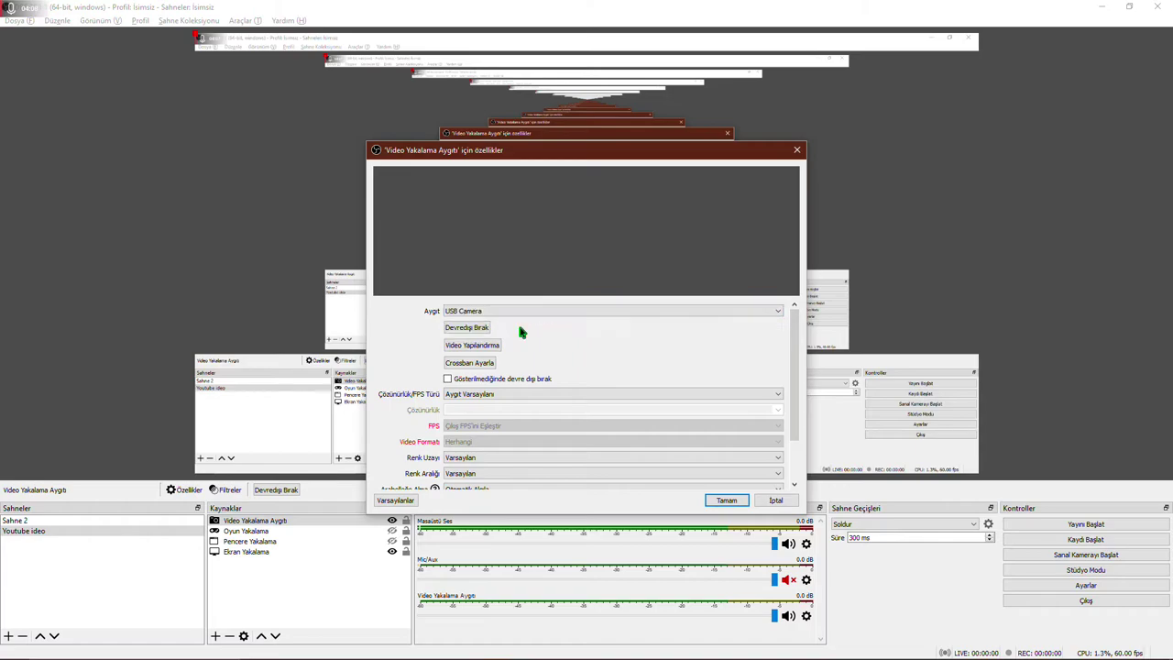
pyautogui.click(492, 312)
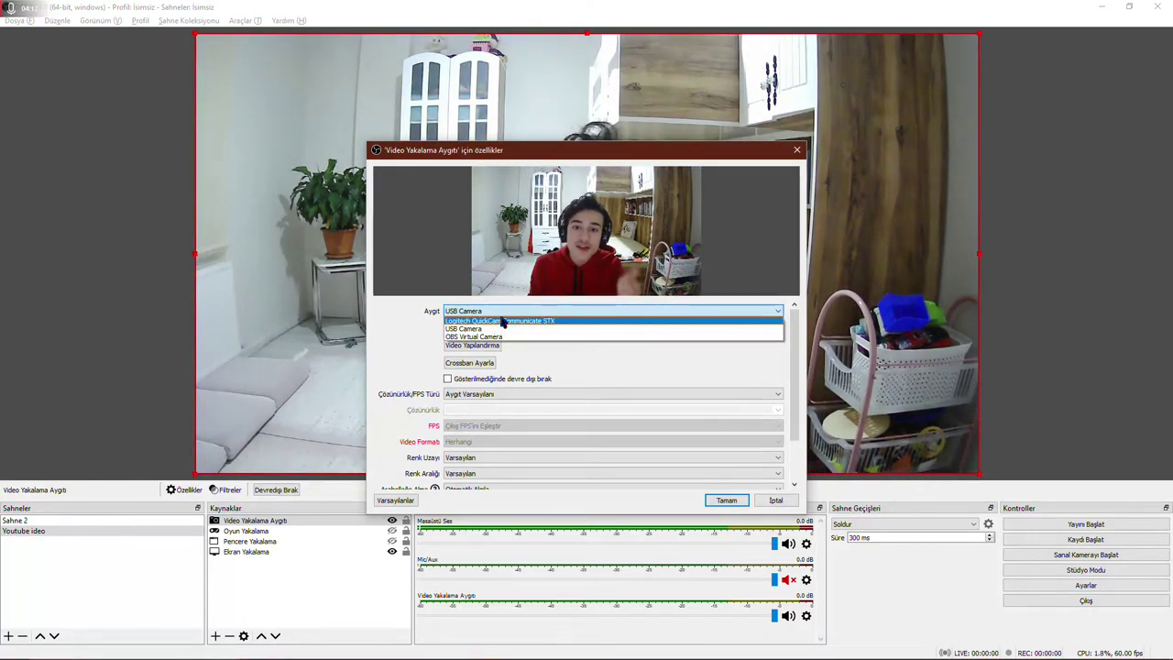
pyautogui.click(651, 336)
pyautogui.click(727, 499)
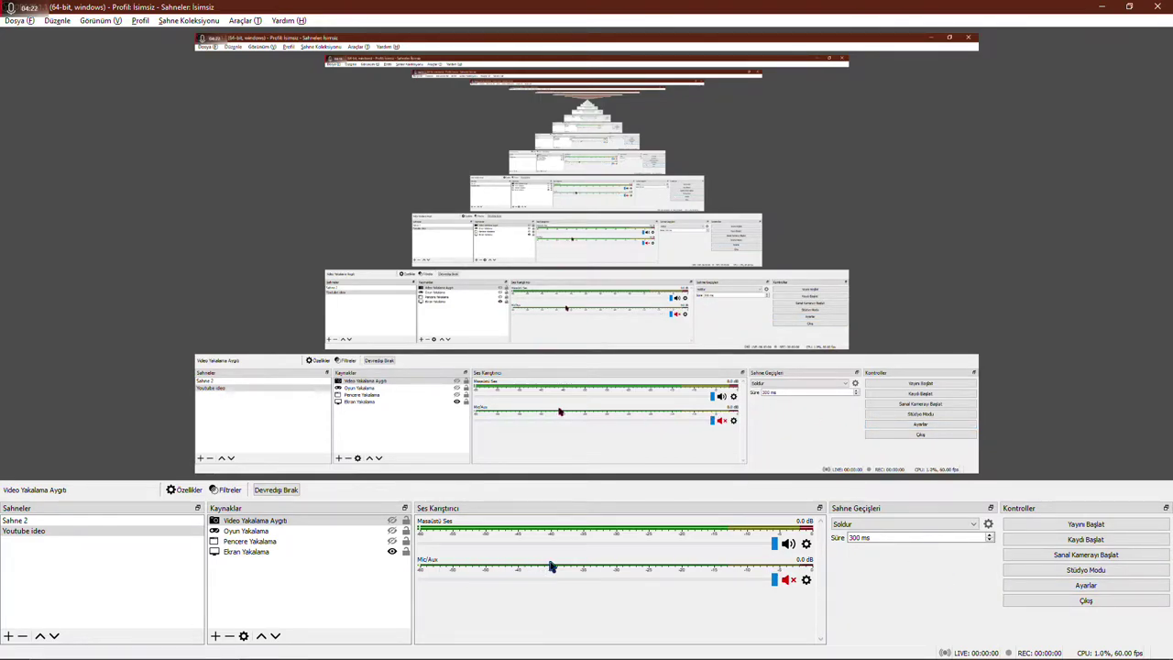
# - Set the Mic/Aux audio device to Microphone (Logitech Mic (Communicate STX))
pyautogui.click(805, 579)
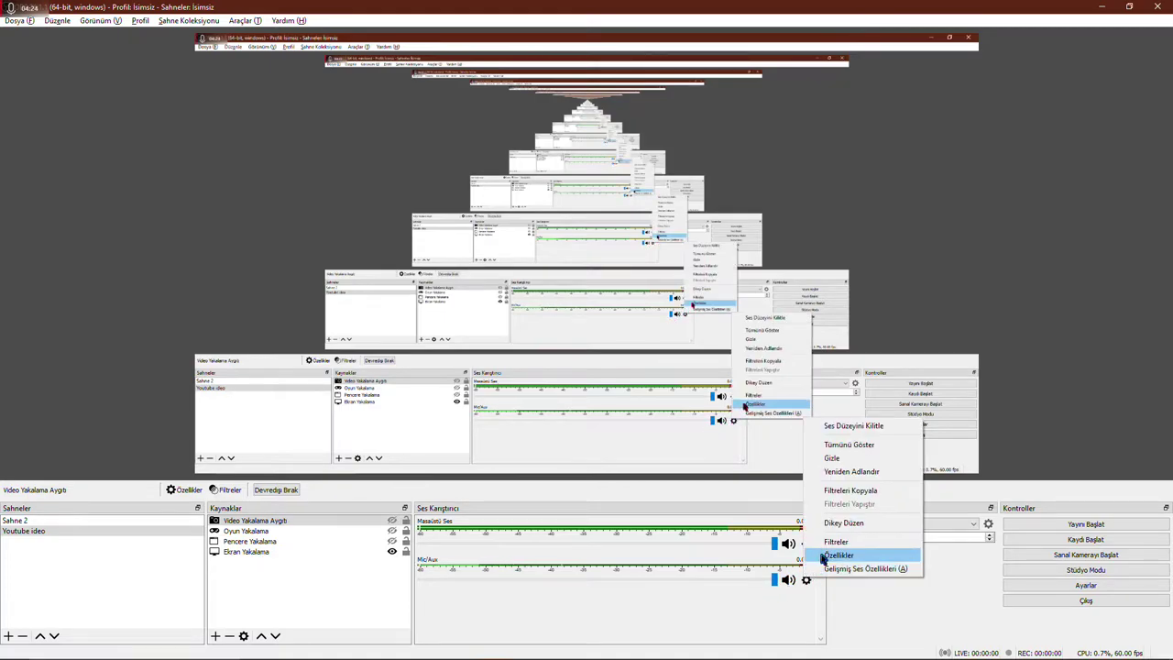
pyautogui.click(852, 570)
pyautogui.click(426, 179)
pyautogui.click(429, 196)
pyautogui.click(426, 179)
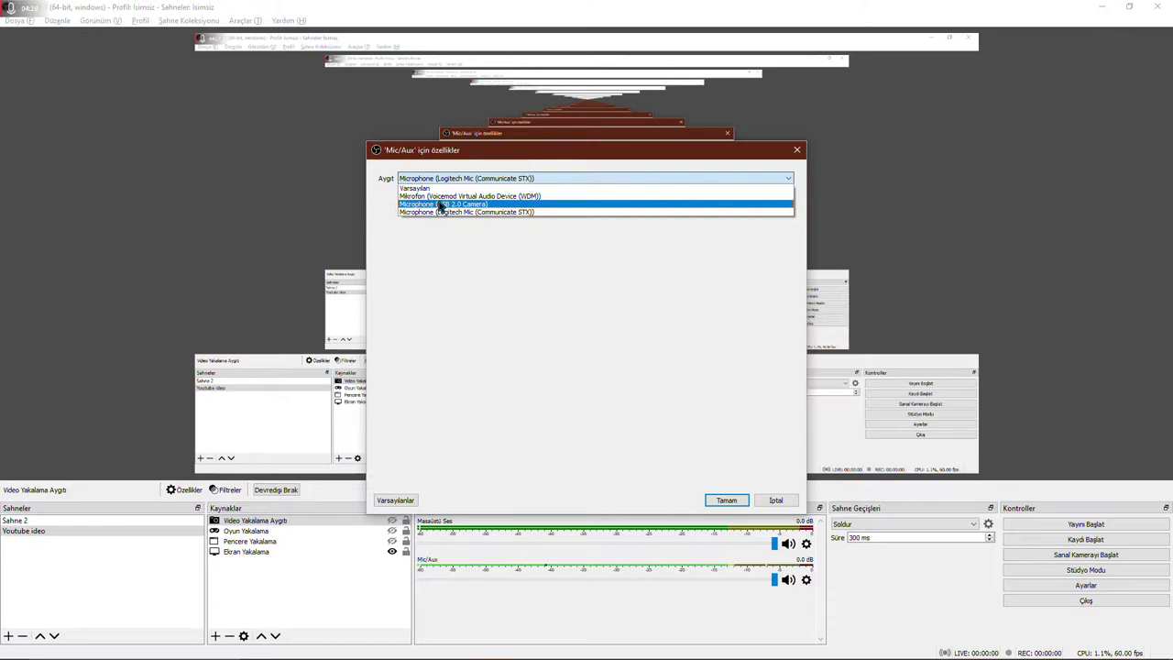
pyautogui.click(467, 212)
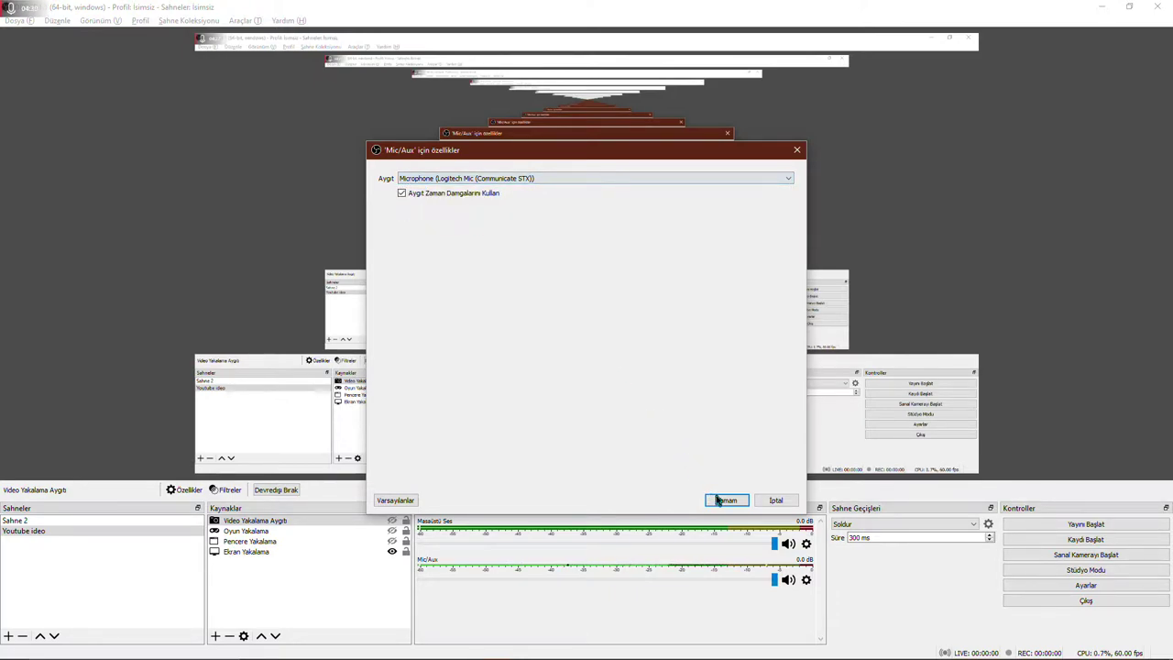
pyautogui.click(726, 499)
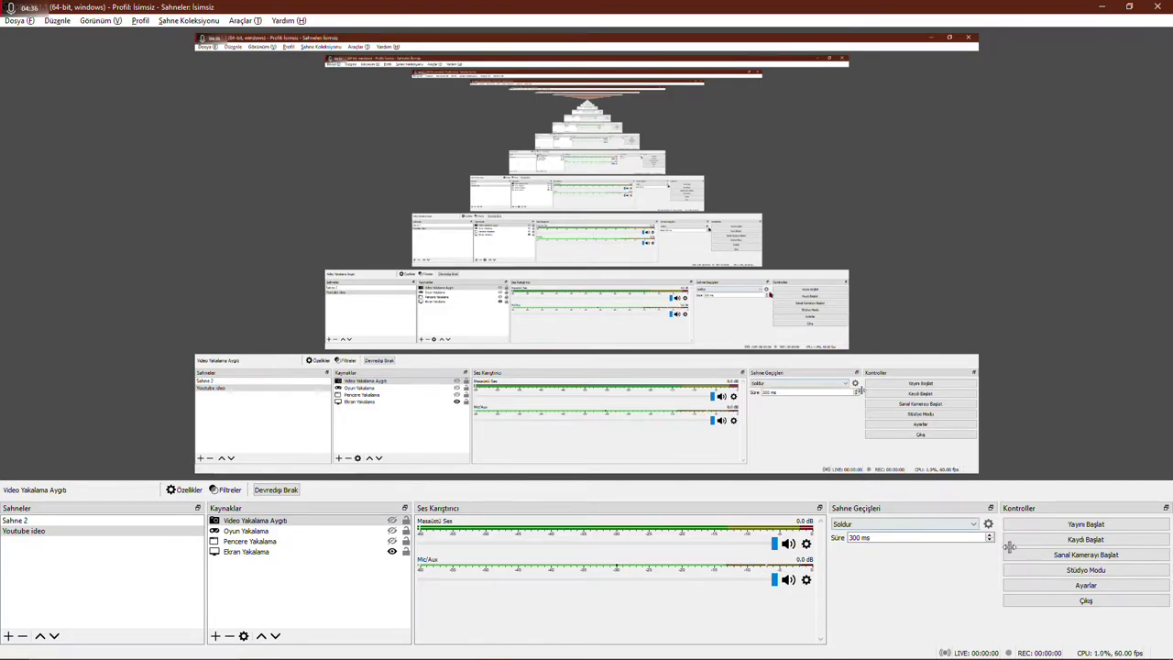
# - Open the program settings and examine the general options, the available themes and the streaming service page
pyautogui.click(1072, 587)
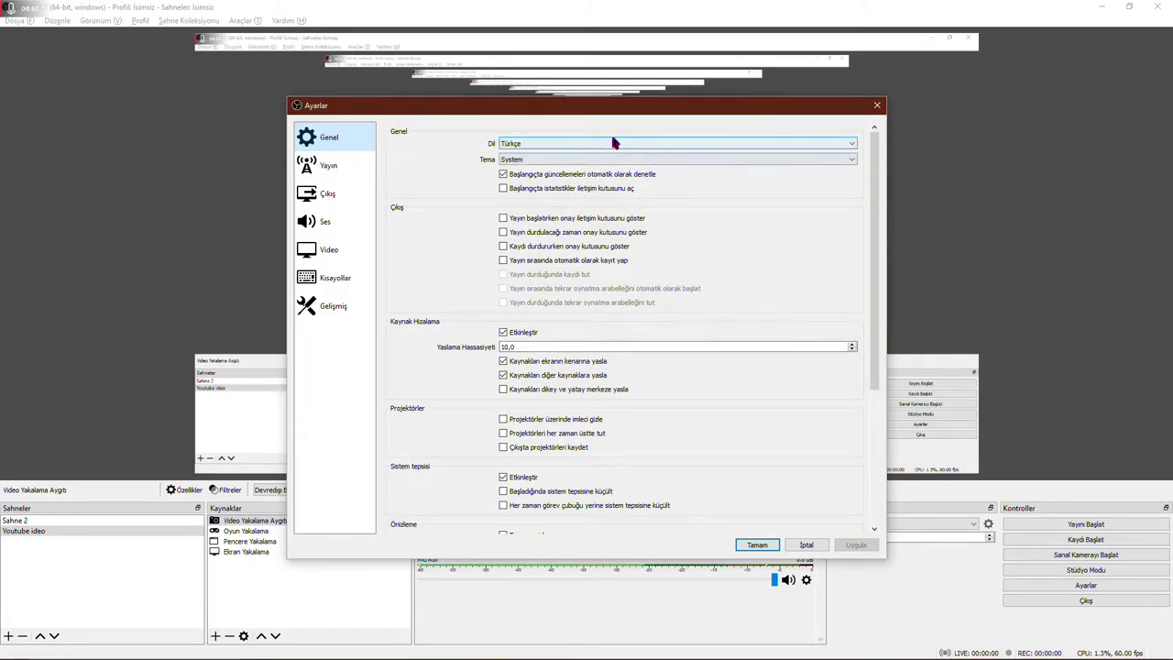
pyautogui.scroll(-5, 559, 492)
pyautogui.scroll(5, 558, 492)
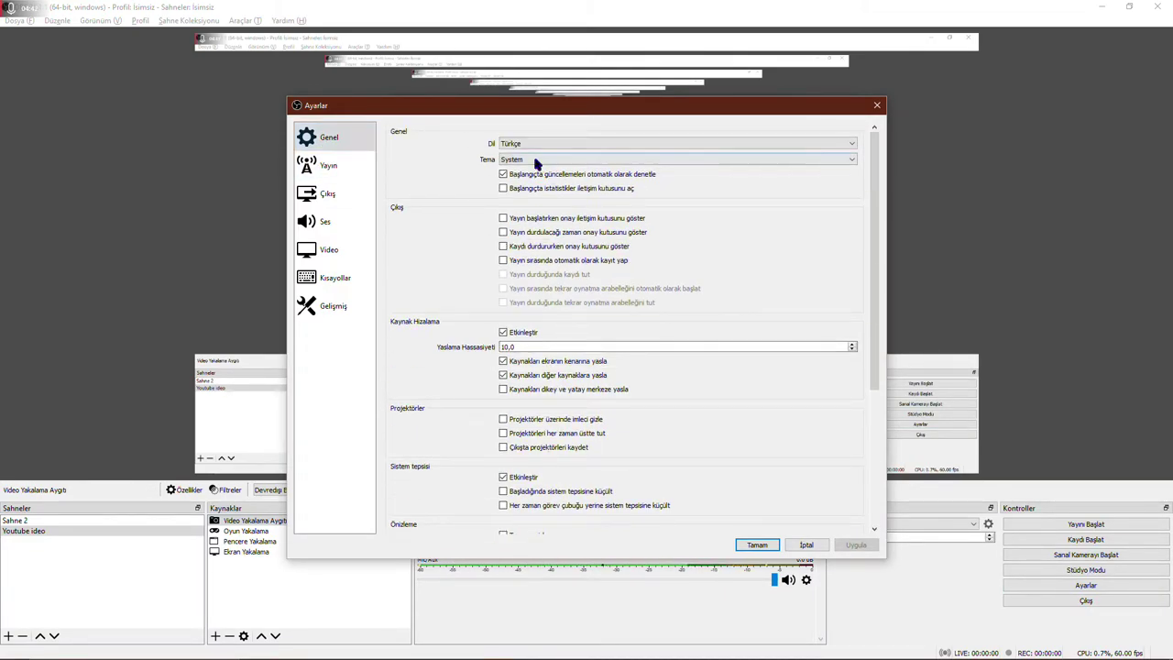
pyautogui.click(539, 161)
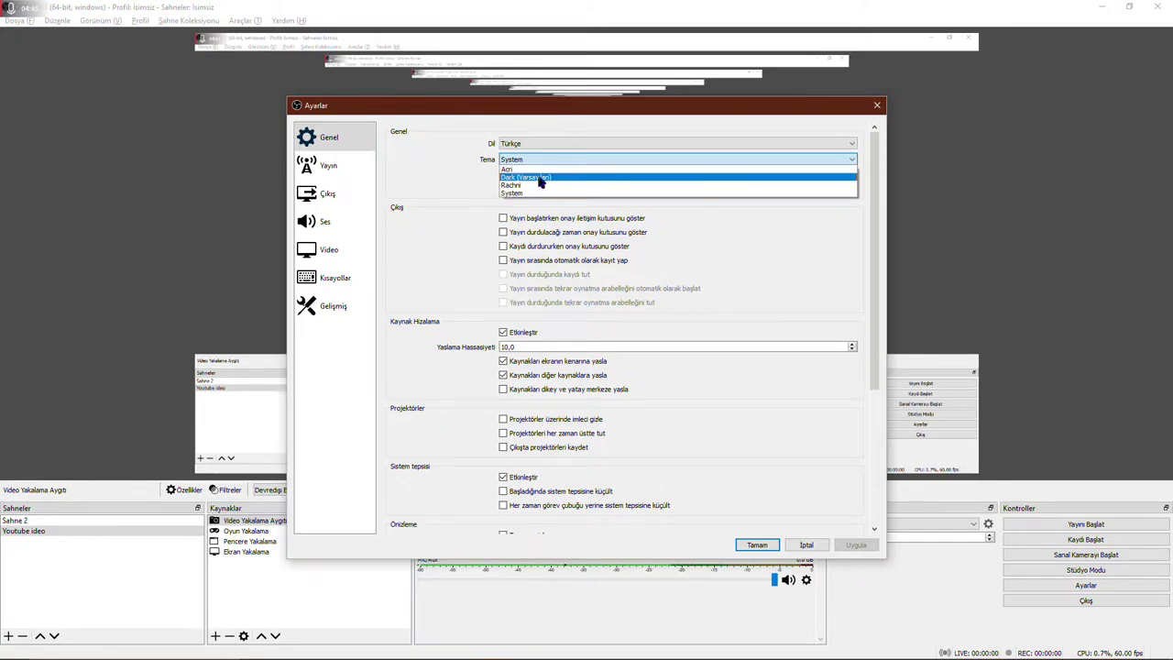
pyautogui.click(321, 166)
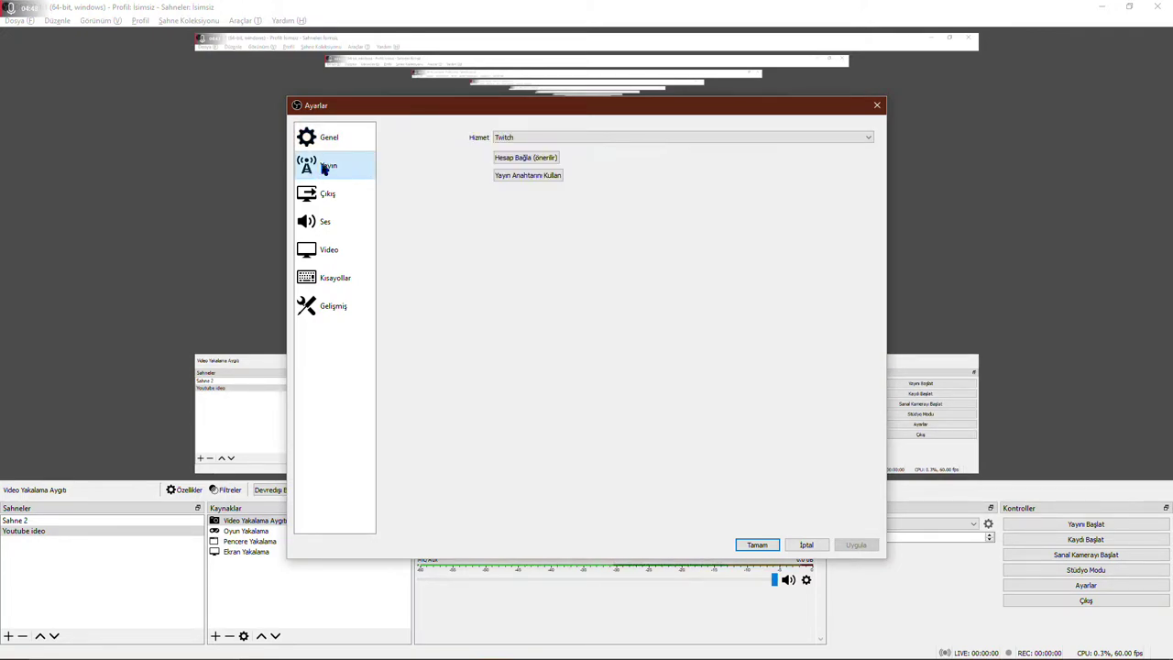
pyautogui.click(330, 191)
pyautogui.click(341, 167)
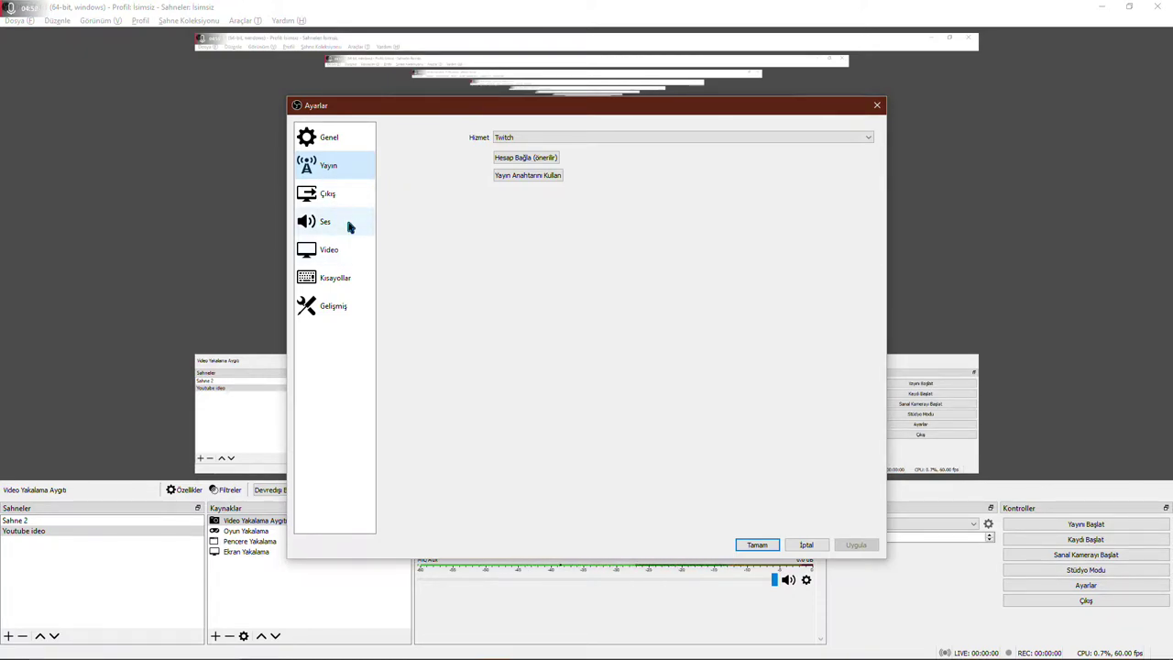
# - In the output settings, try the Basit output mode and set the mode back to Gelişmiş
pyautogui.click(348, 252)
pyautogui.click(343, 191)
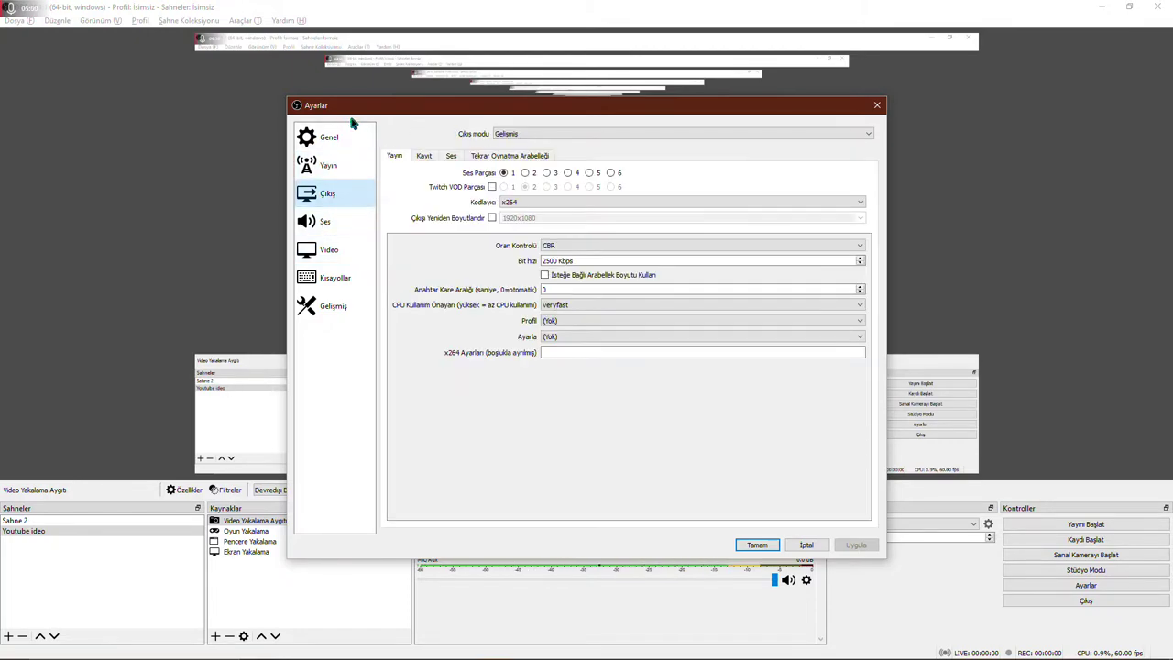
pyautogui.click(504, 135)
pyautogui.click(519, 143)
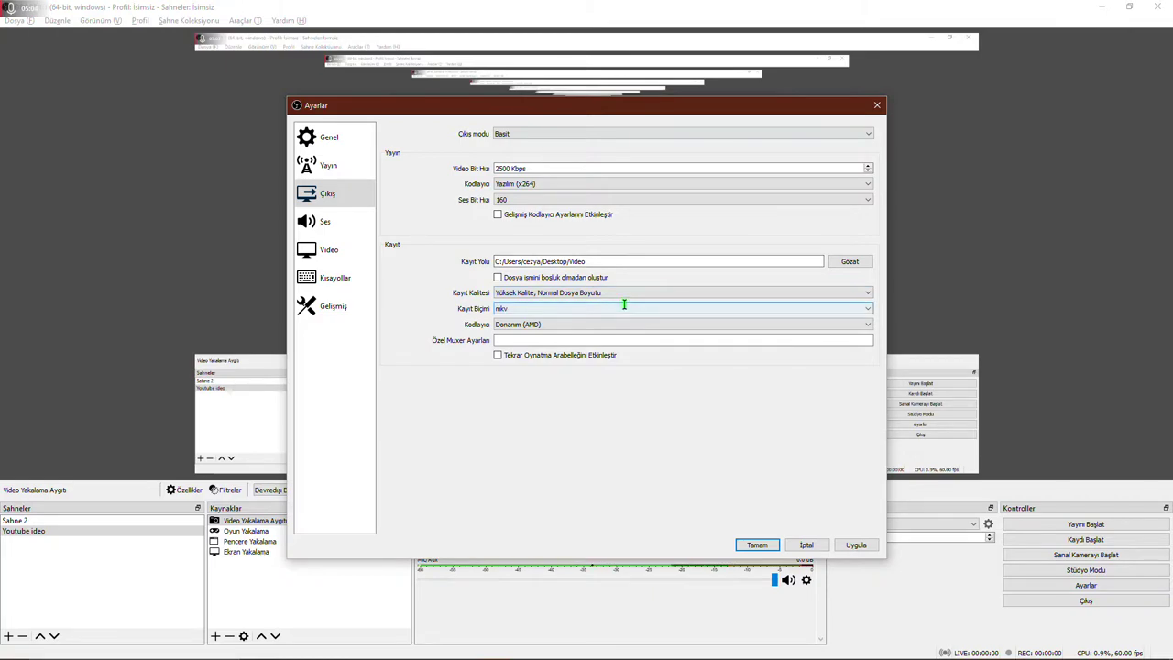
pyautogui.click(500, 135)
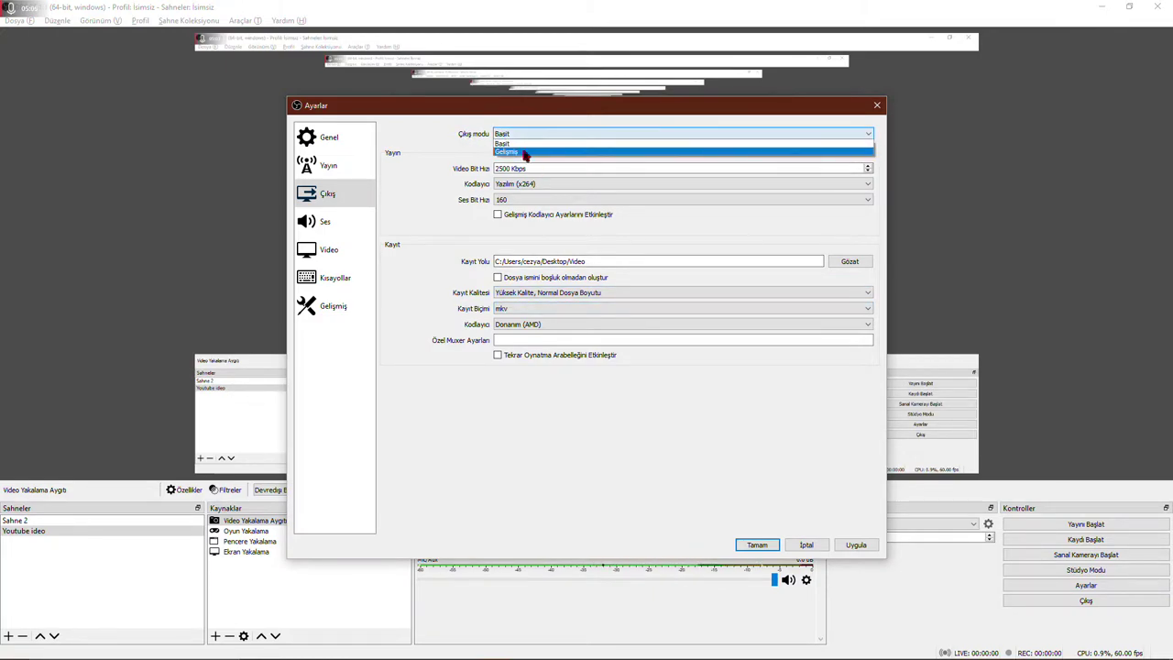
pyautogui.click(525, 160)
pyautogui.click(515, 135)
pyautogui.click(513, 151)
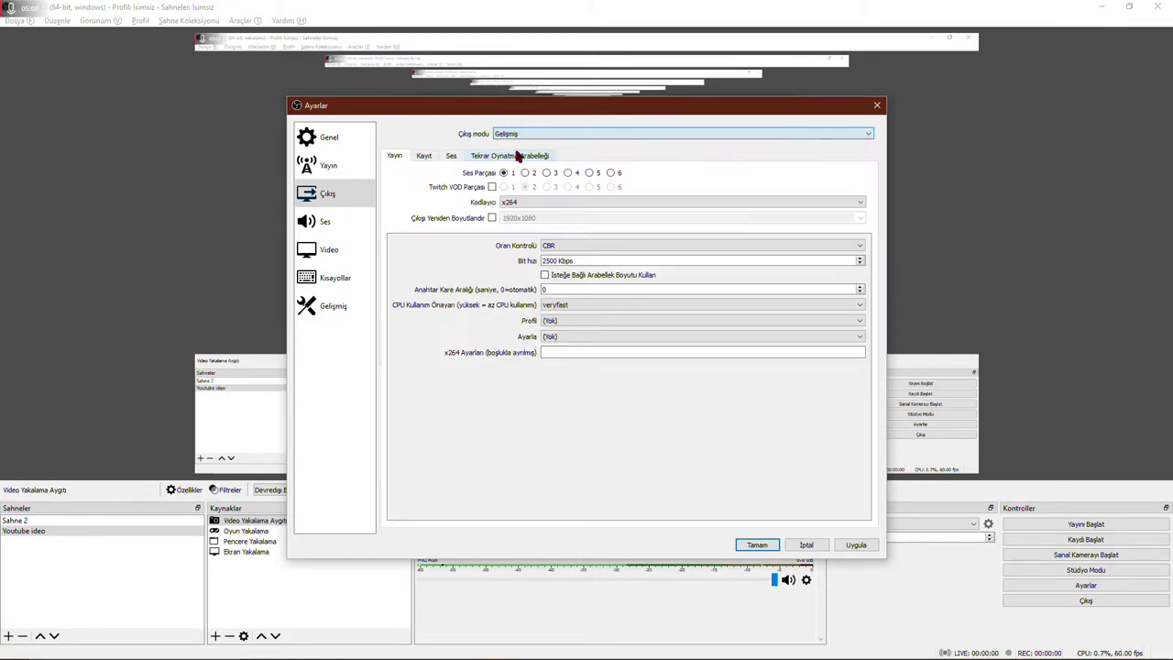
# - In the recording output settings, try the Standart type and set it back to Özel Çıkış (FFmpeg)
pyautogui.click(424, 155)
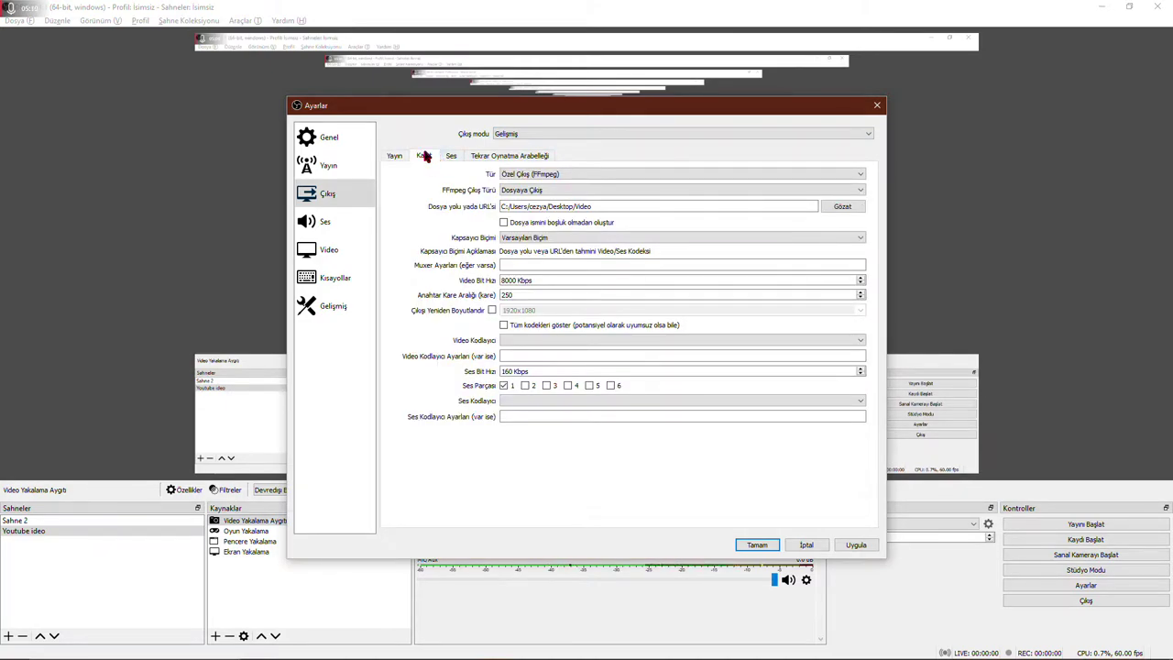
pyautogui.click(492, 173)
pyautogui.click(505, 176)
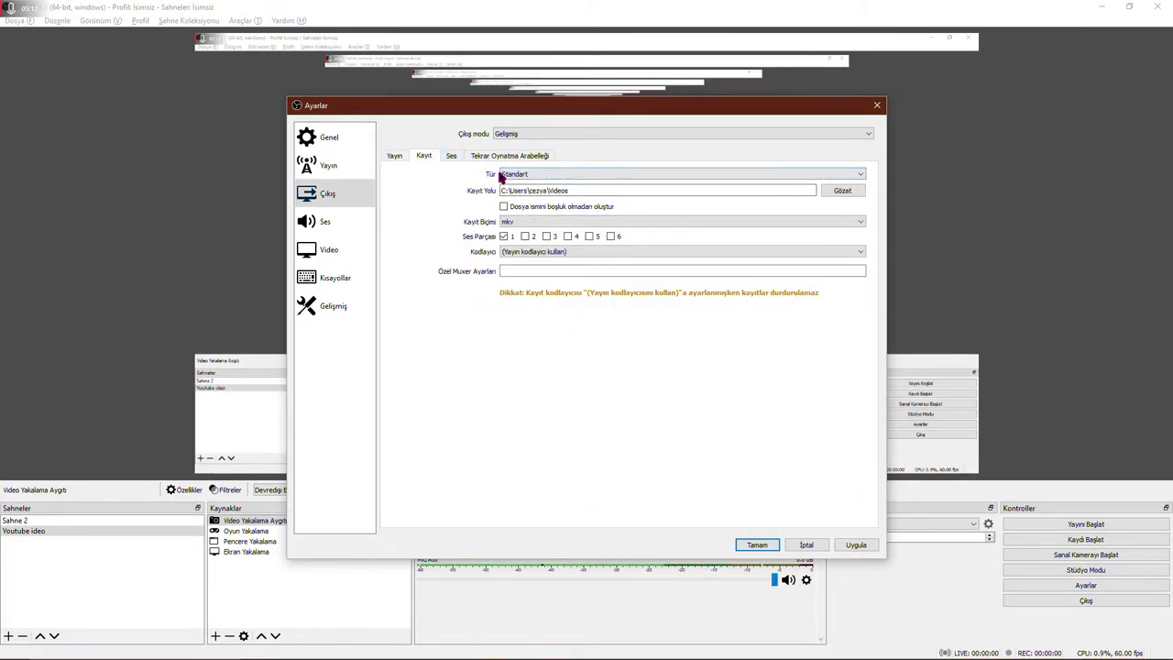
pyautogui.click(516, 176)
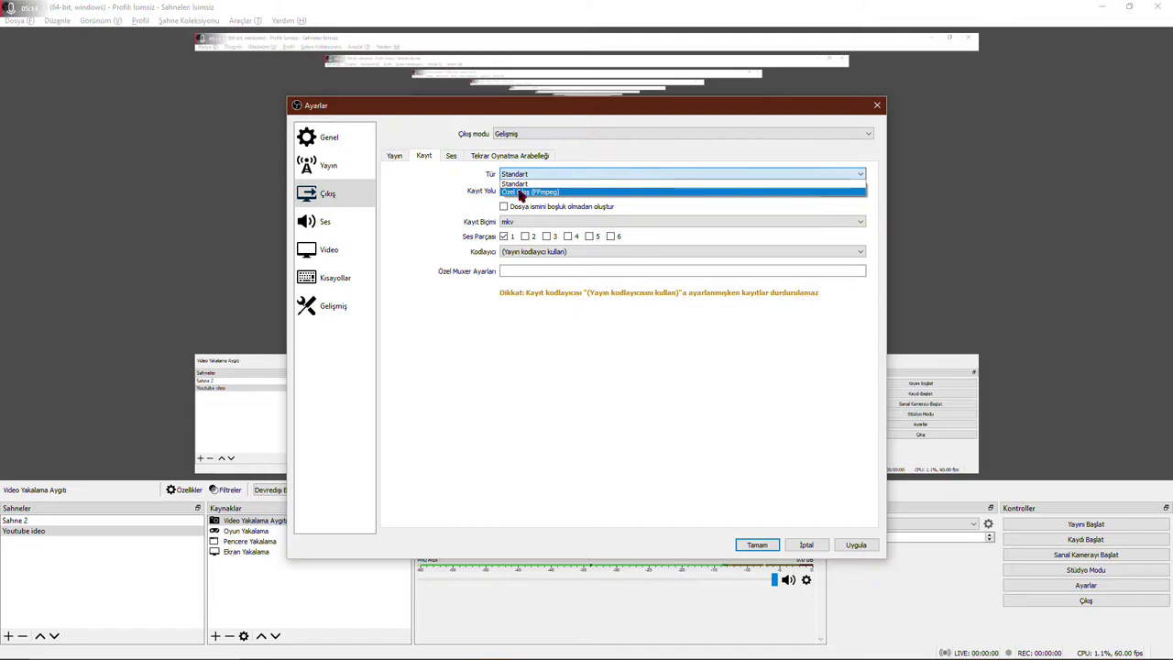
pyautogui.click(520, 192)
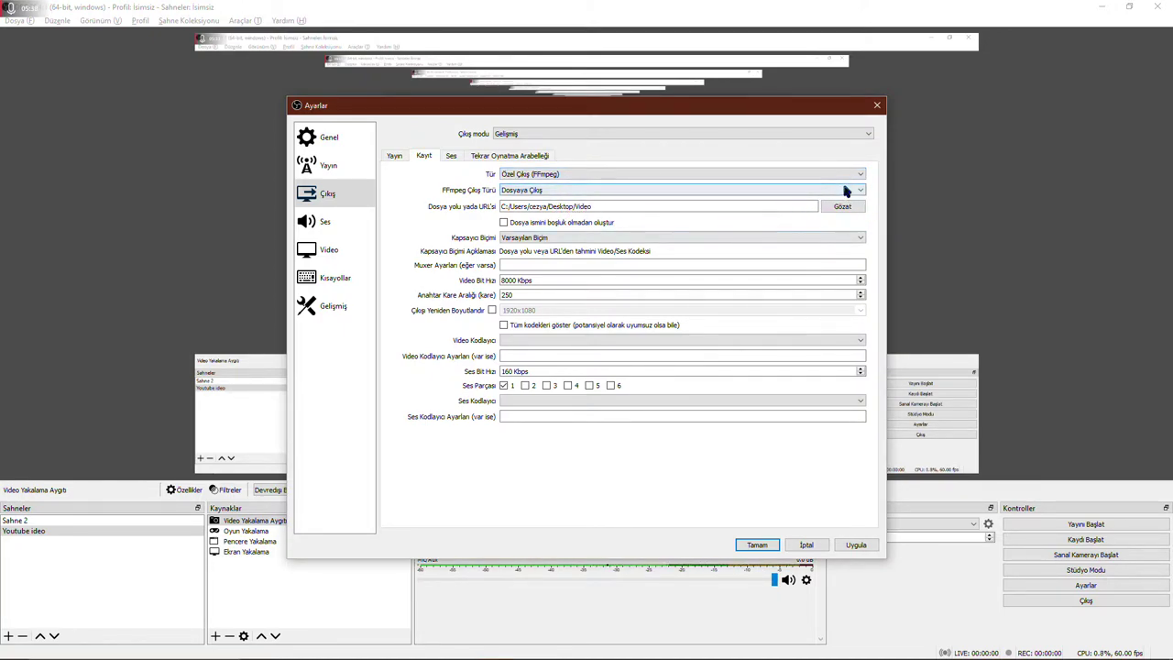
# - Highlight the recording's video bitrate value, keep it at 8000 Kbps and apply the output settings
pyautogui.click(507, 281)
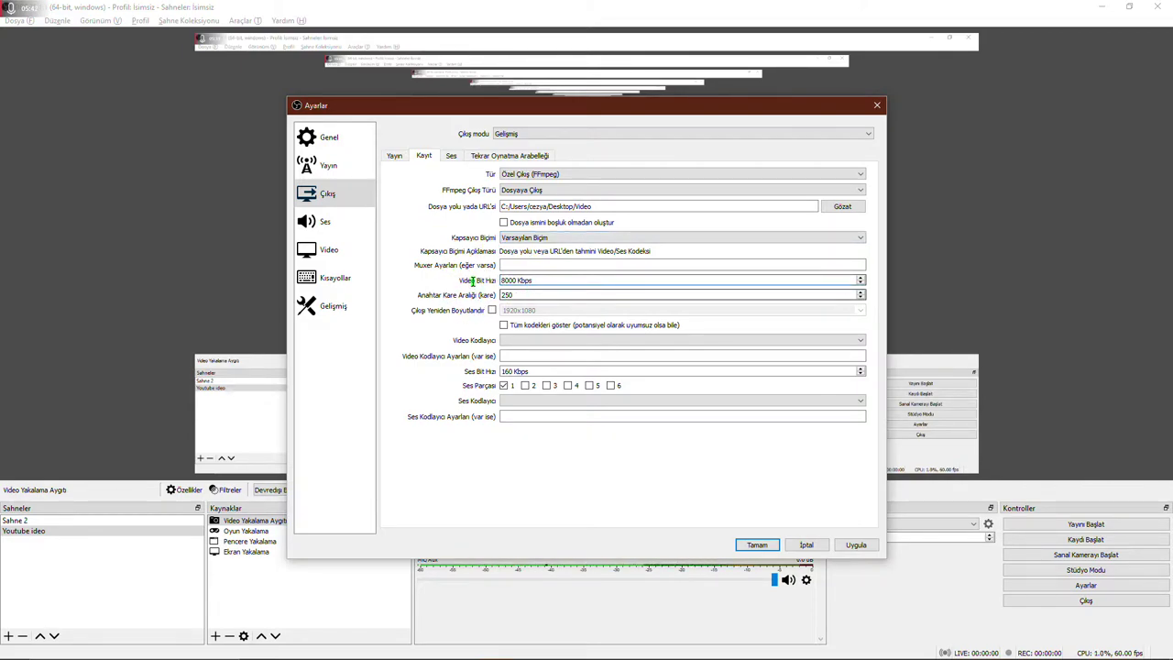
pyautogui.moveTo(536, 282); pyautogui.dragTo(486, 268)
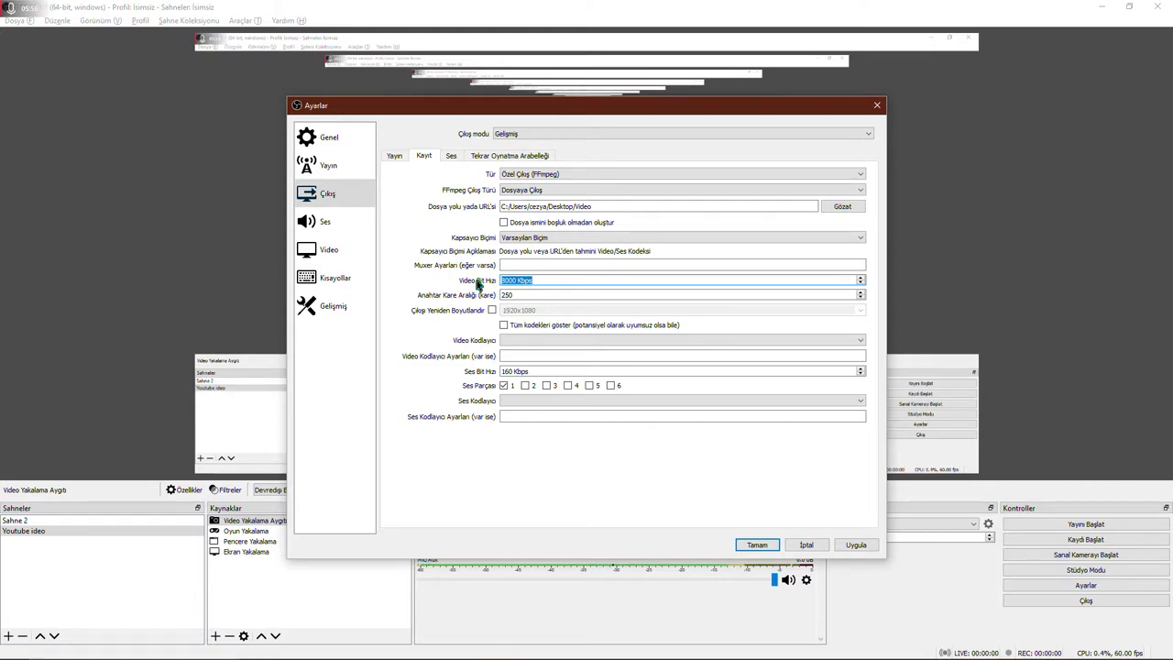
pyautogui.click(702, 280)
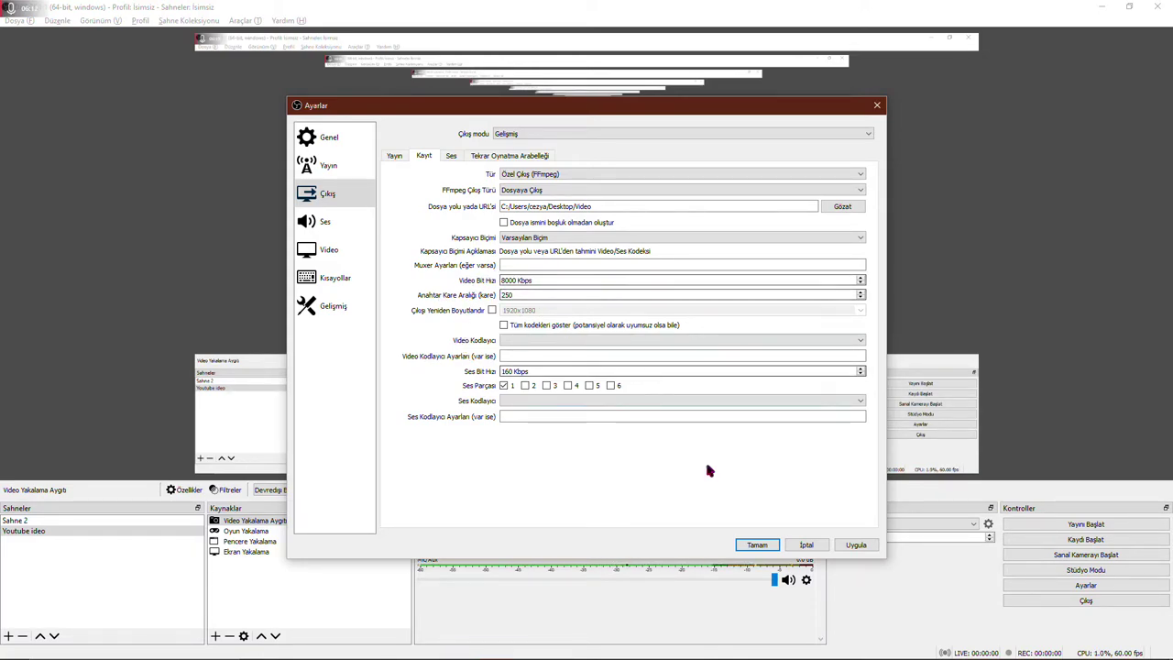
pyautogui.click(852, 544)
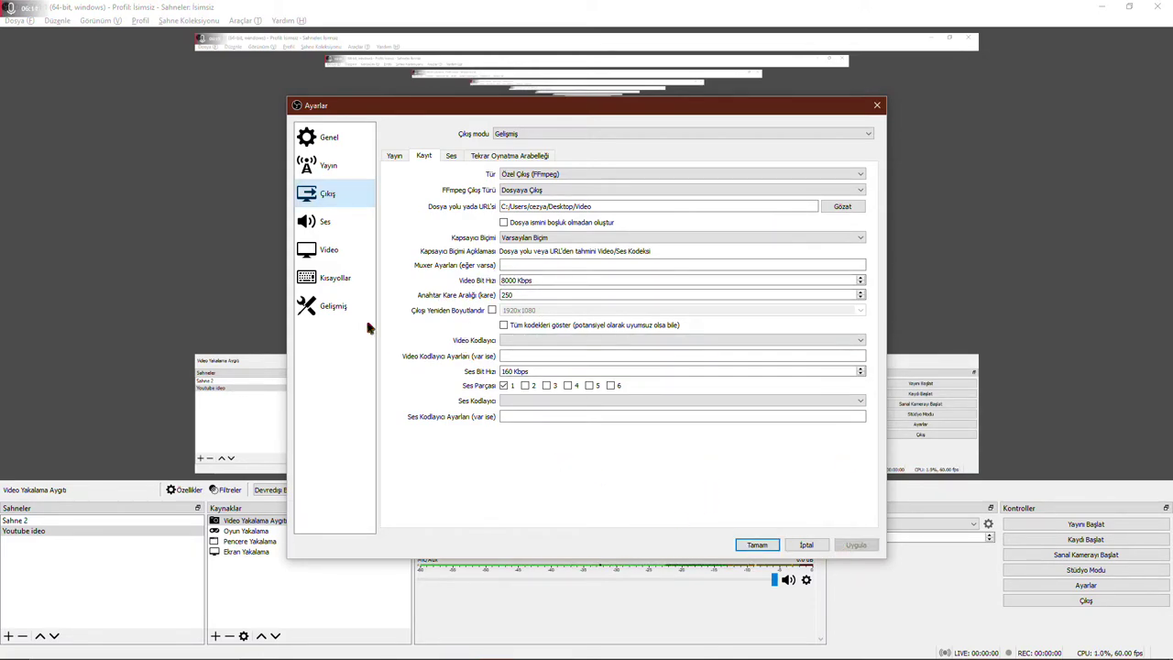
# - In the video settings, try output resolutions 1280x720 and 852x480, and set it back to 1920x1080
pyautogui.click(345, 251)
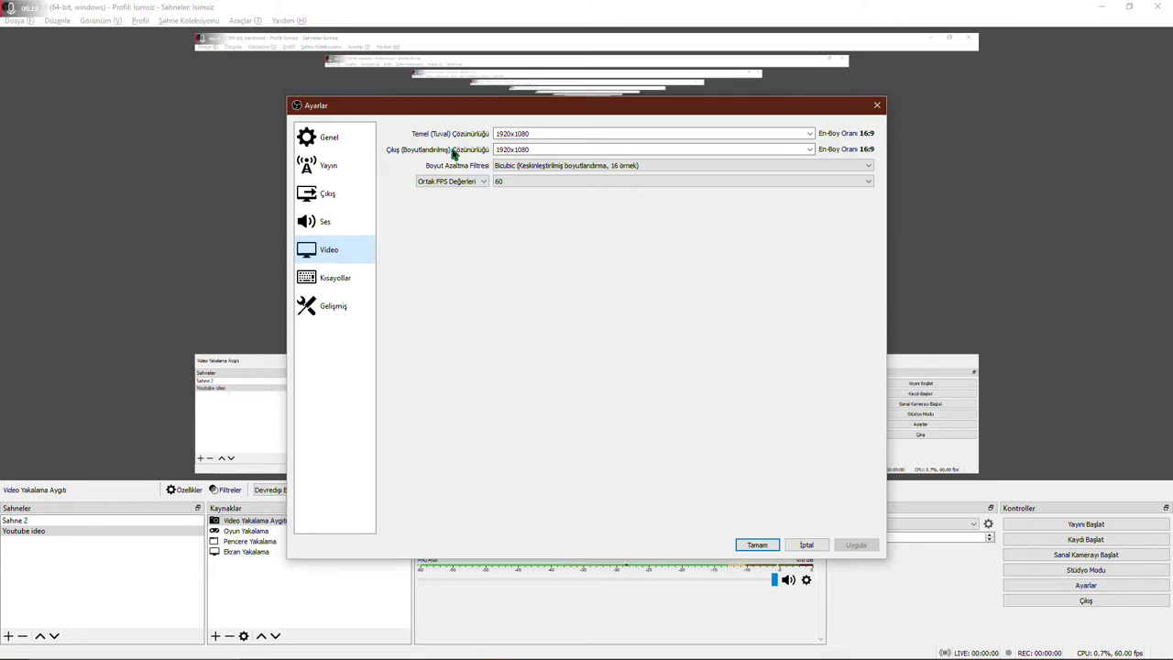
pyautogui.click(810, 149)
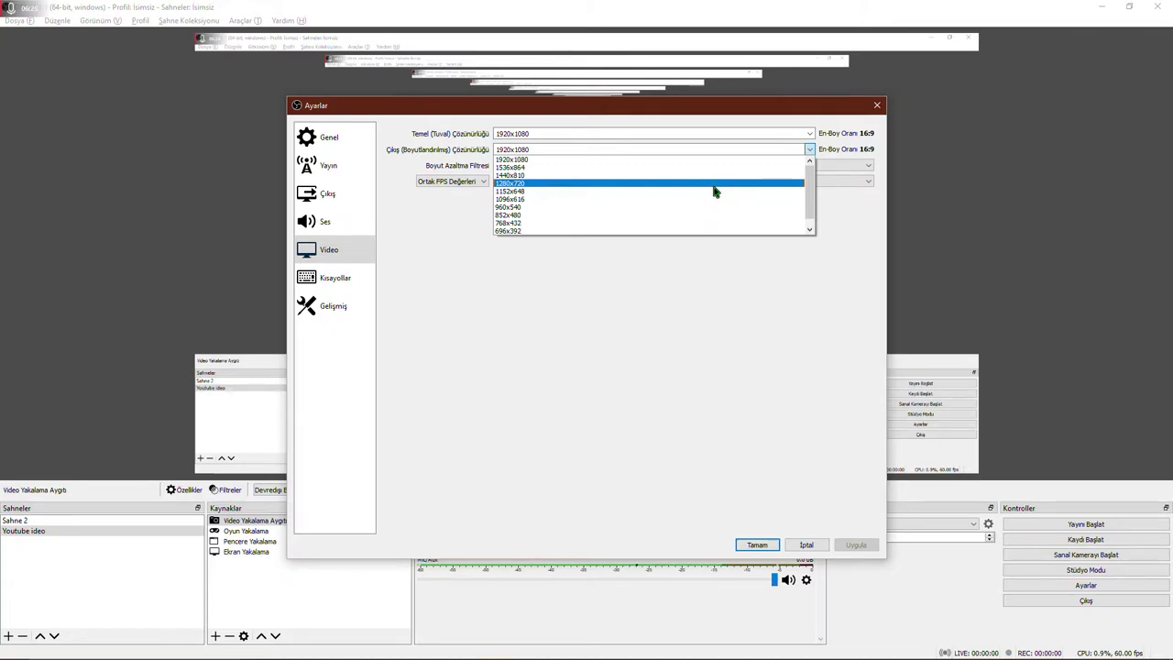
pyautogui.click(714, 184)
pyautogui.click(810, 149)
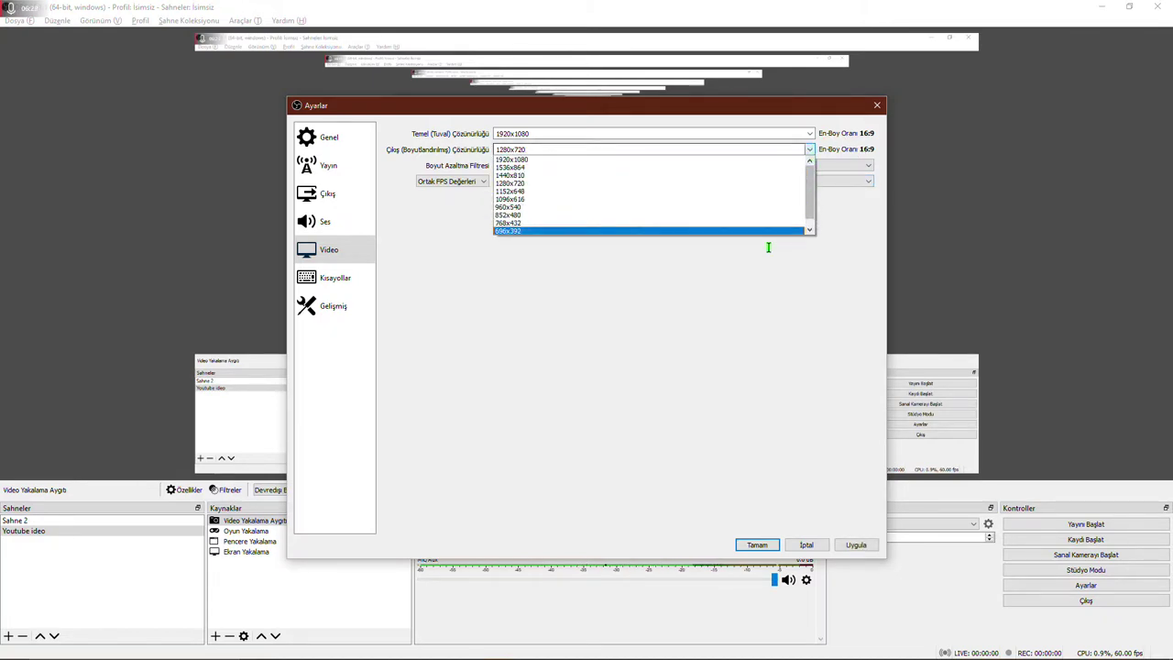
pyautogui.click(606, 216)
pyautogui.click(804, 150)
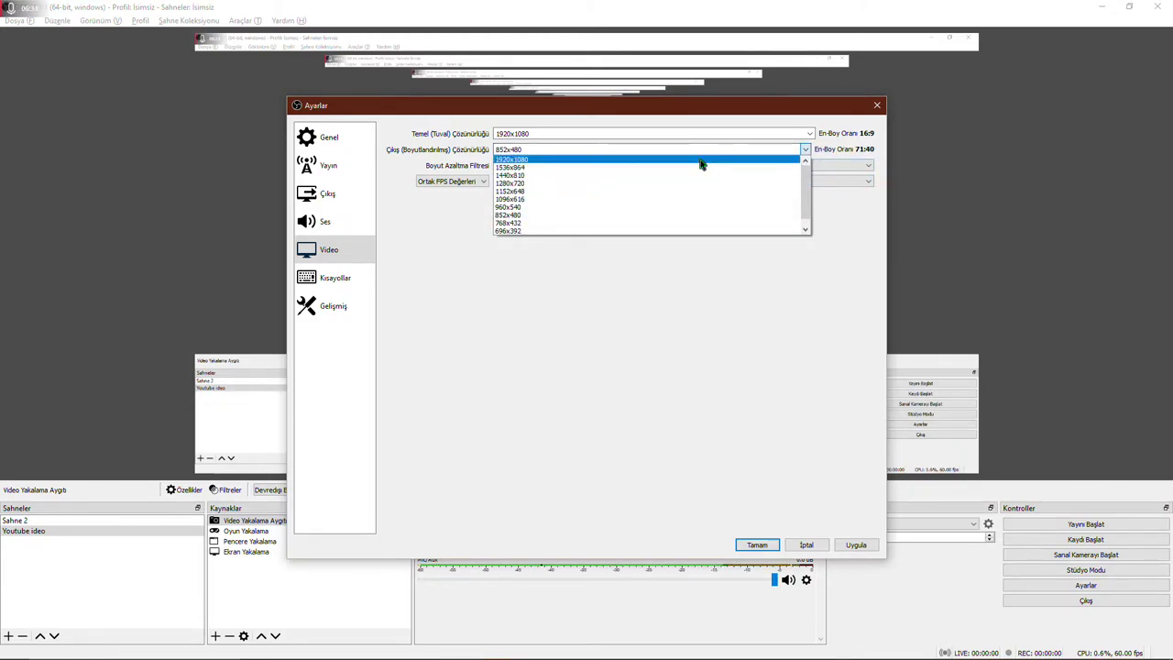
pyautogui.click(701, 163)
# - Set the common FPS value in the video settings to 60
pyautogui.click(584, 182)
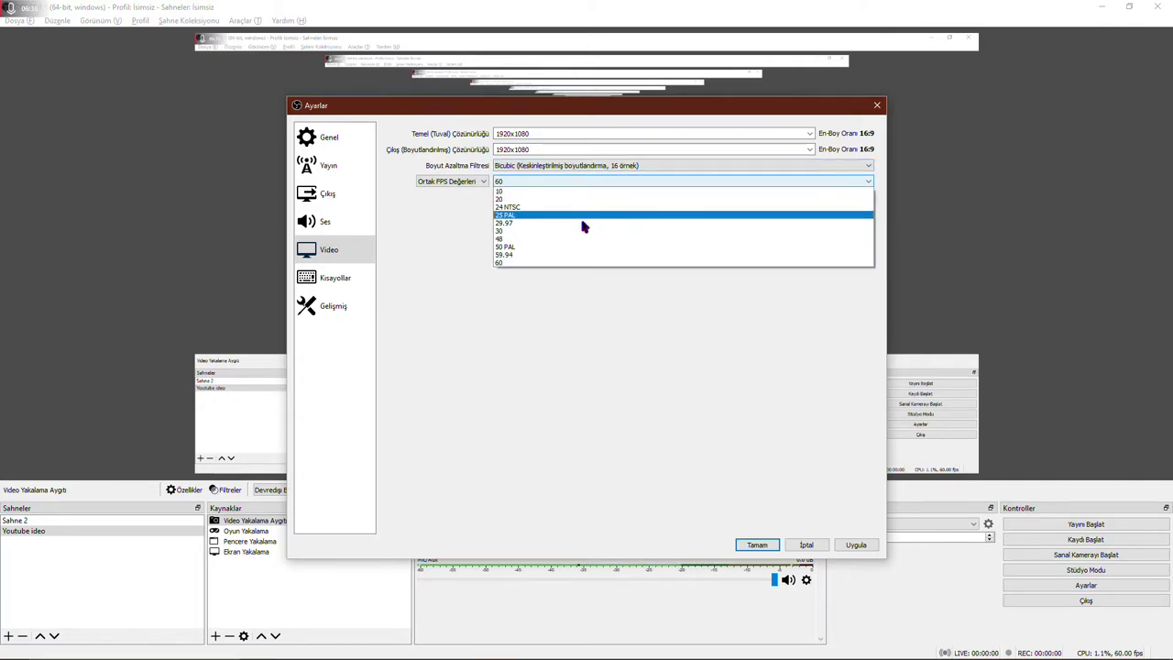
pyautogui.click(513, 263)
pyautogui.click(516, 183)
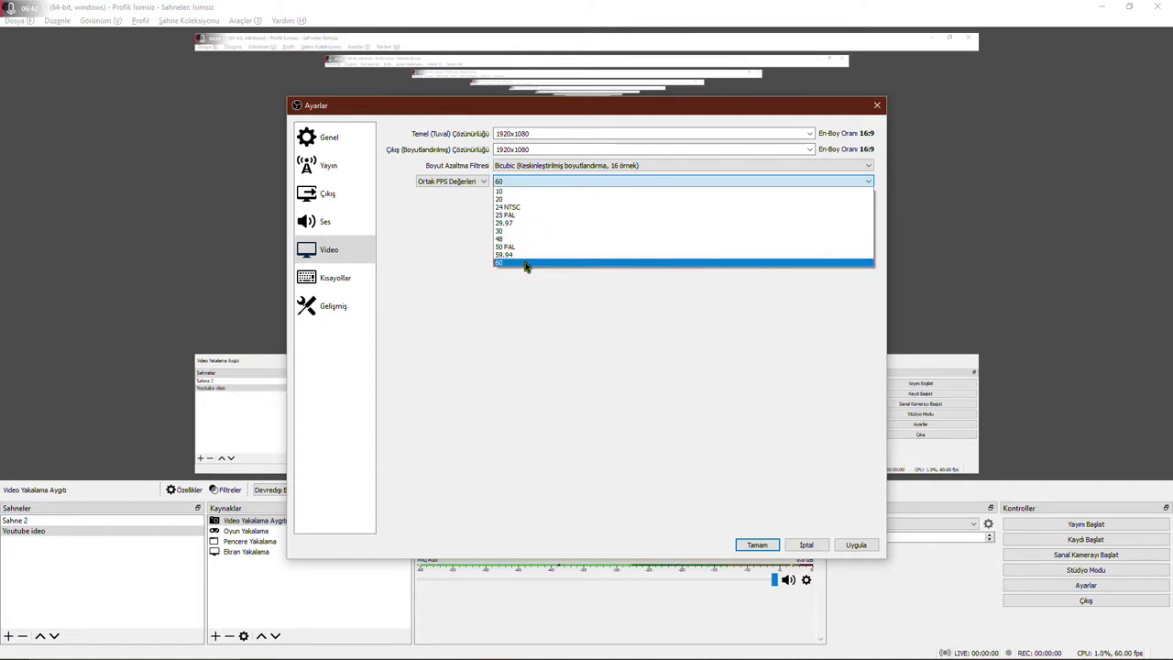
pyautogui.click(528, 263)
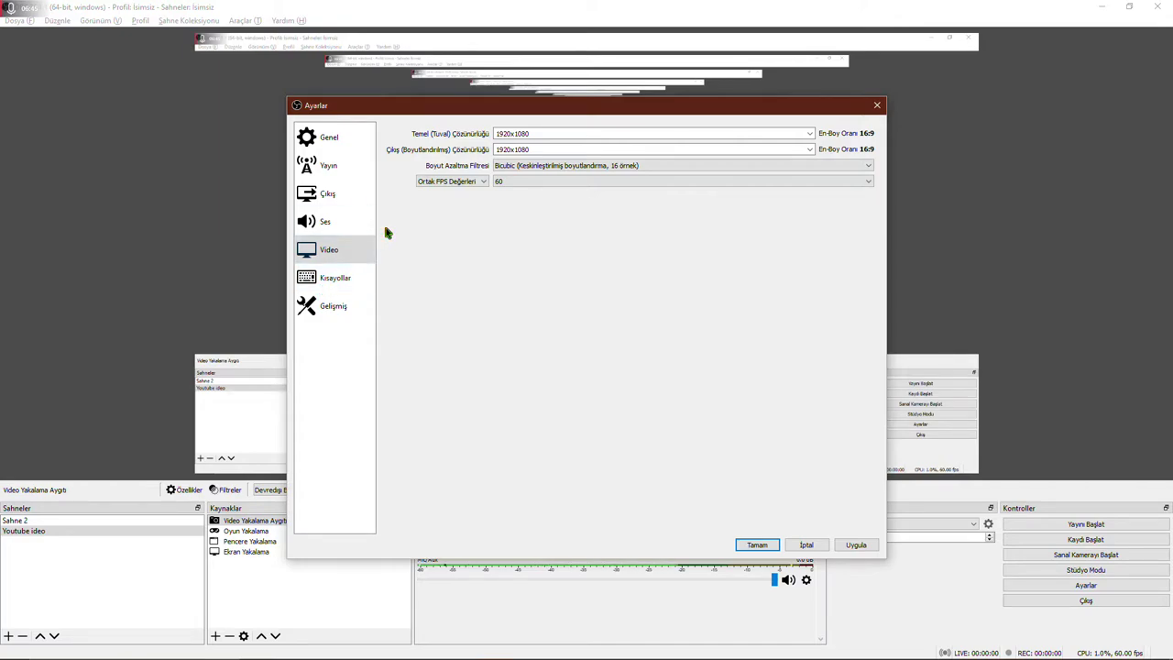
# - Examine the hotkeys assigned to starting, stopping, pausing and resuming the recording
pyautogui.click(334, 280)
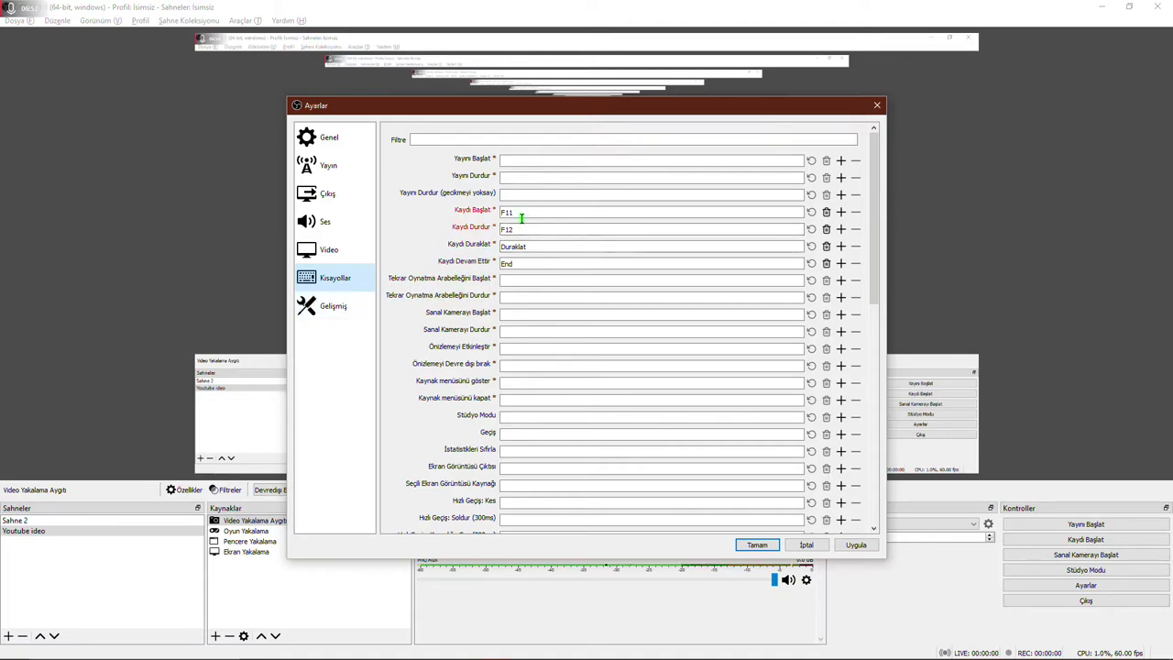
pyautogui.click(519, 279)
pyautogui.click(644, 198)
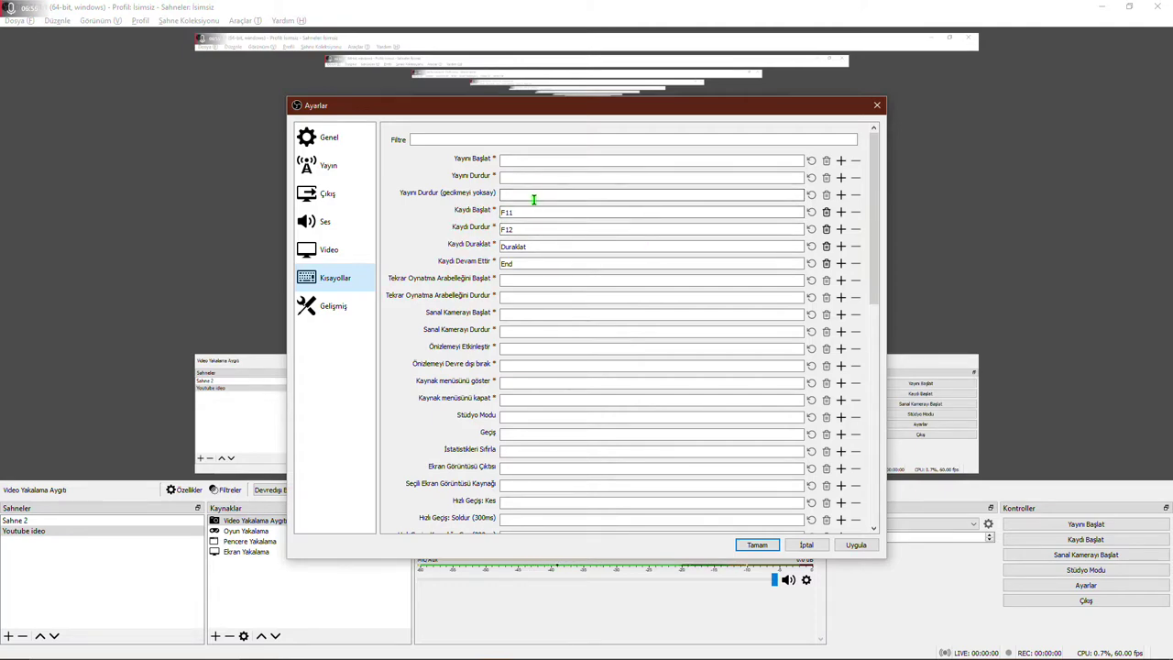
# - Review the advanced settings and process priority choices, keep the priority at Normal, and apply and accept all settings
pyautogui.click(333, 306)
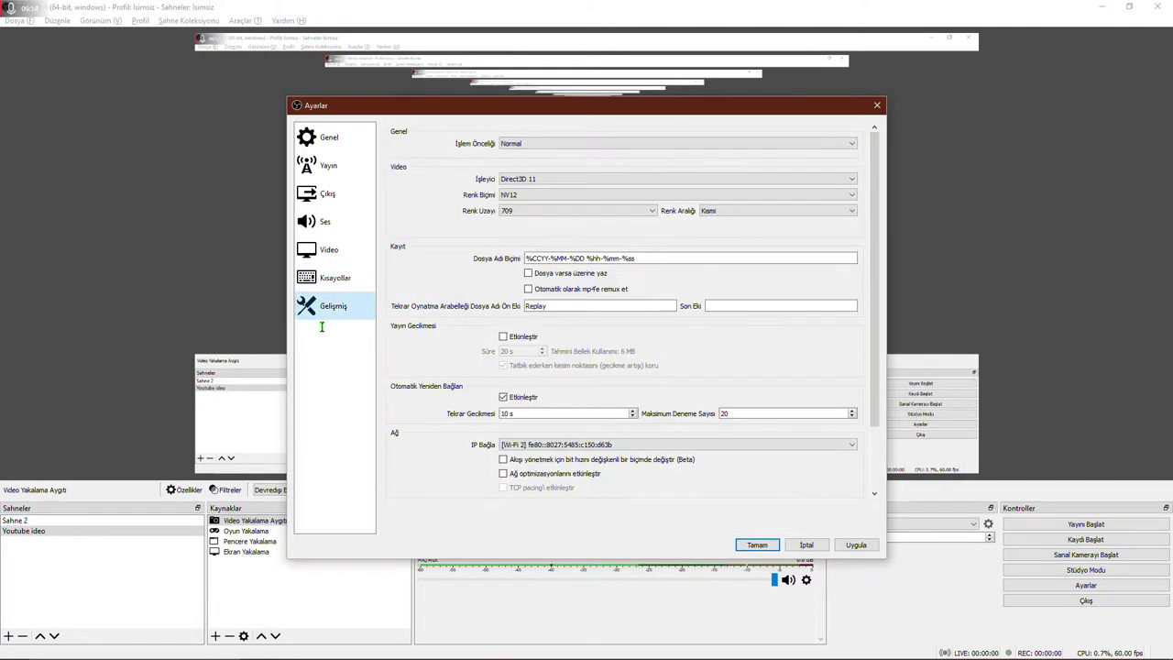
pyautogui.click(515, 145)
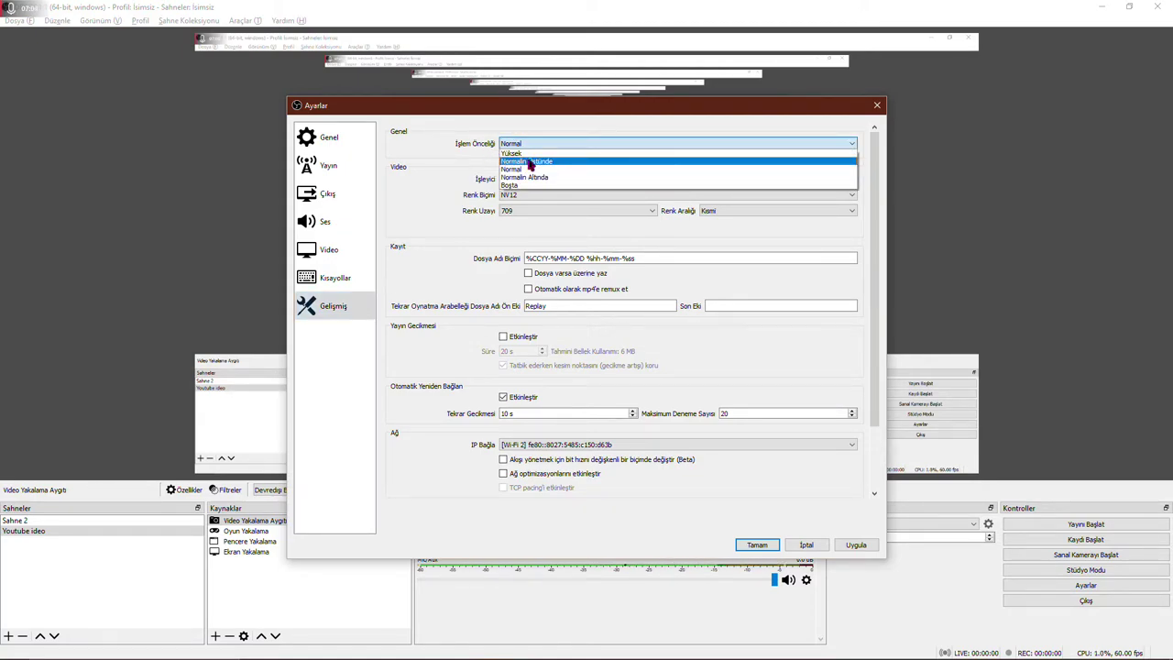
pyautogui.click(556, 496)
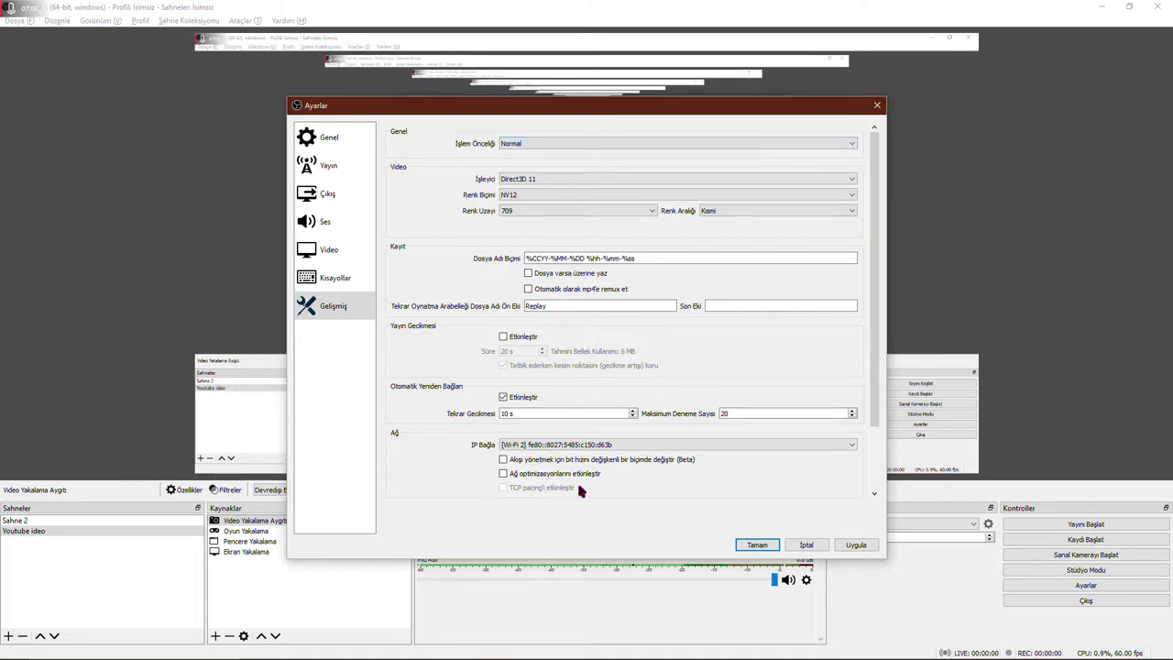
pyautogui.moveTo(584, 494)
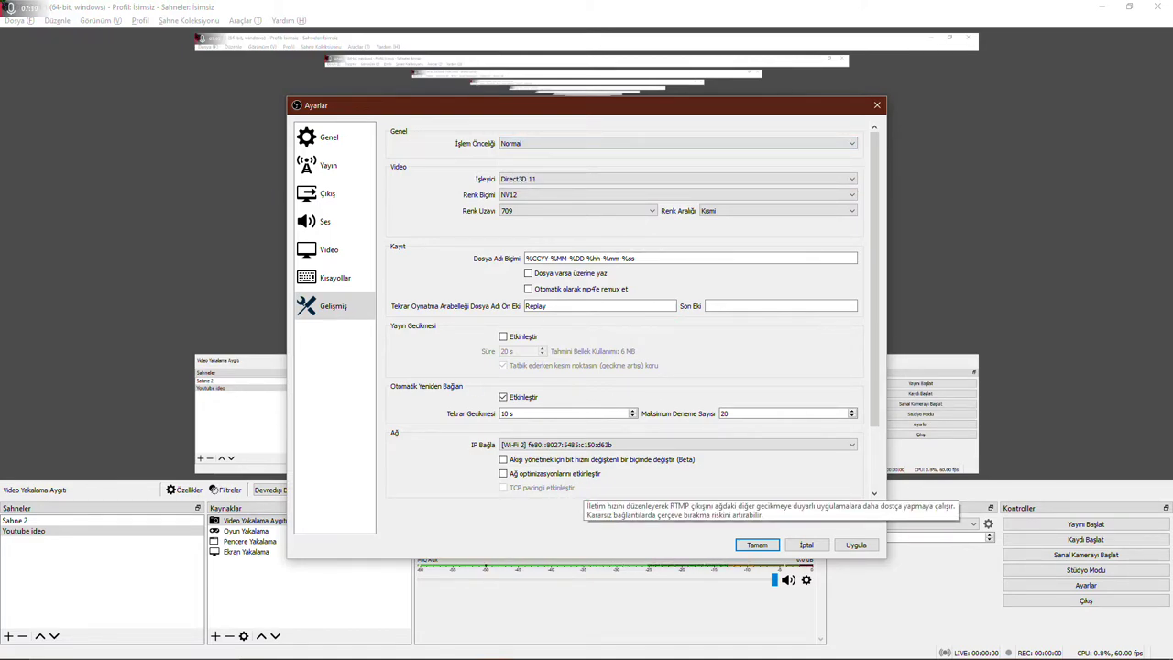
pyautogui.click(855, 544)
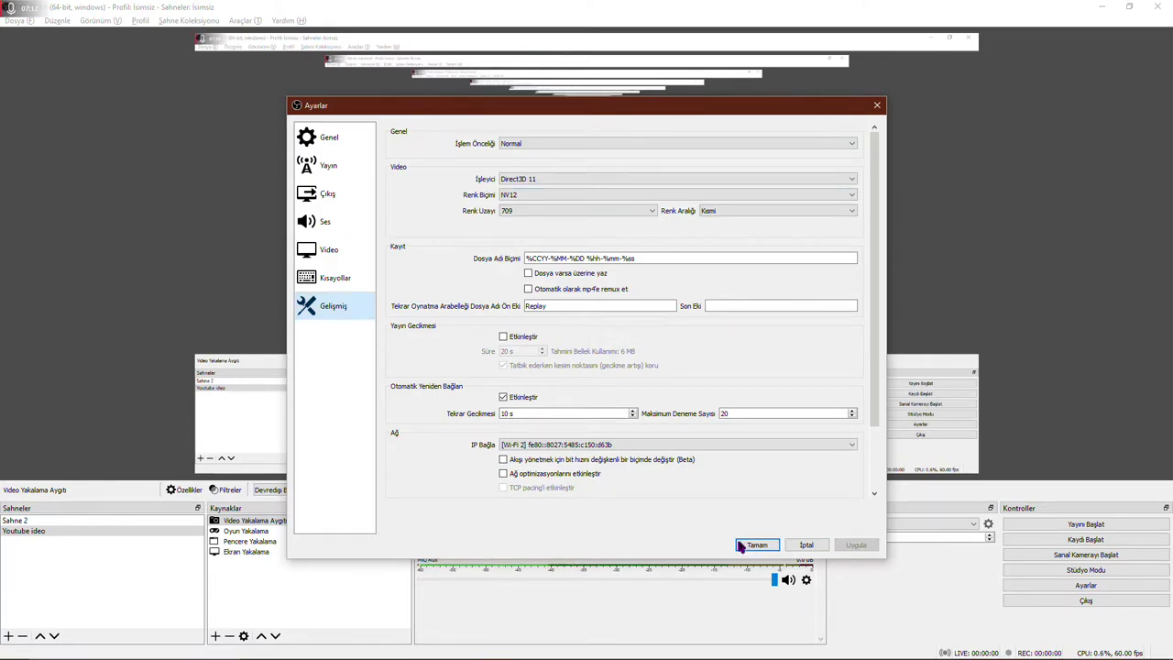
pyautogui.click(772, 546)
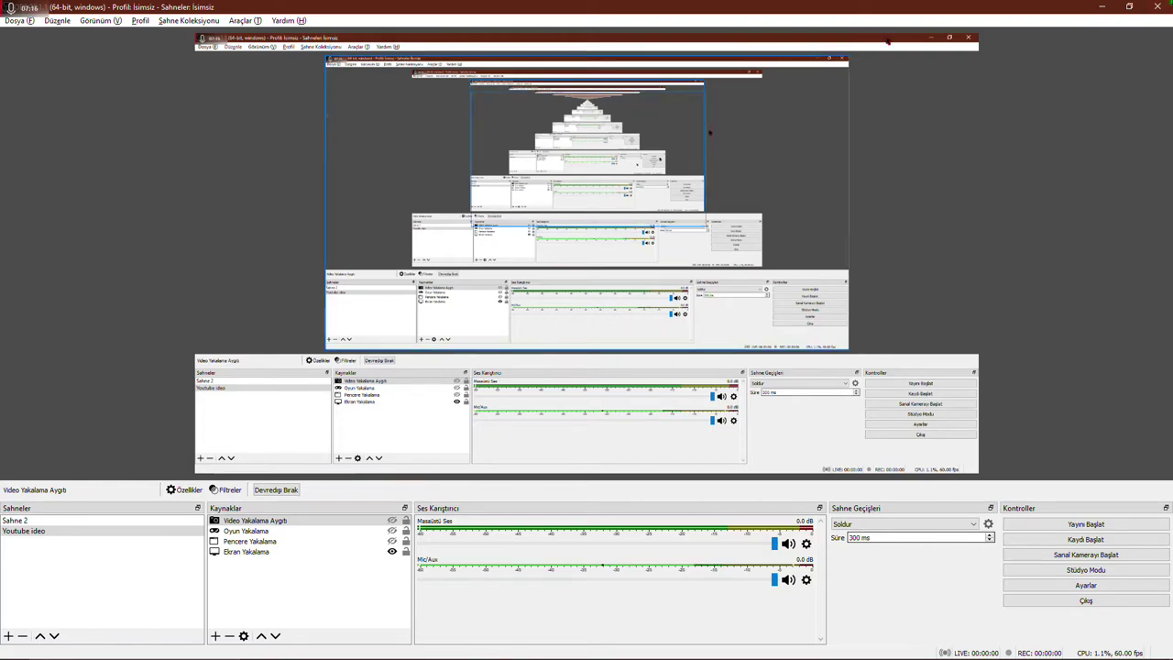
# - Start a recording and minimize the open windows to reveal the desktop
pyautogui.press('Tab')
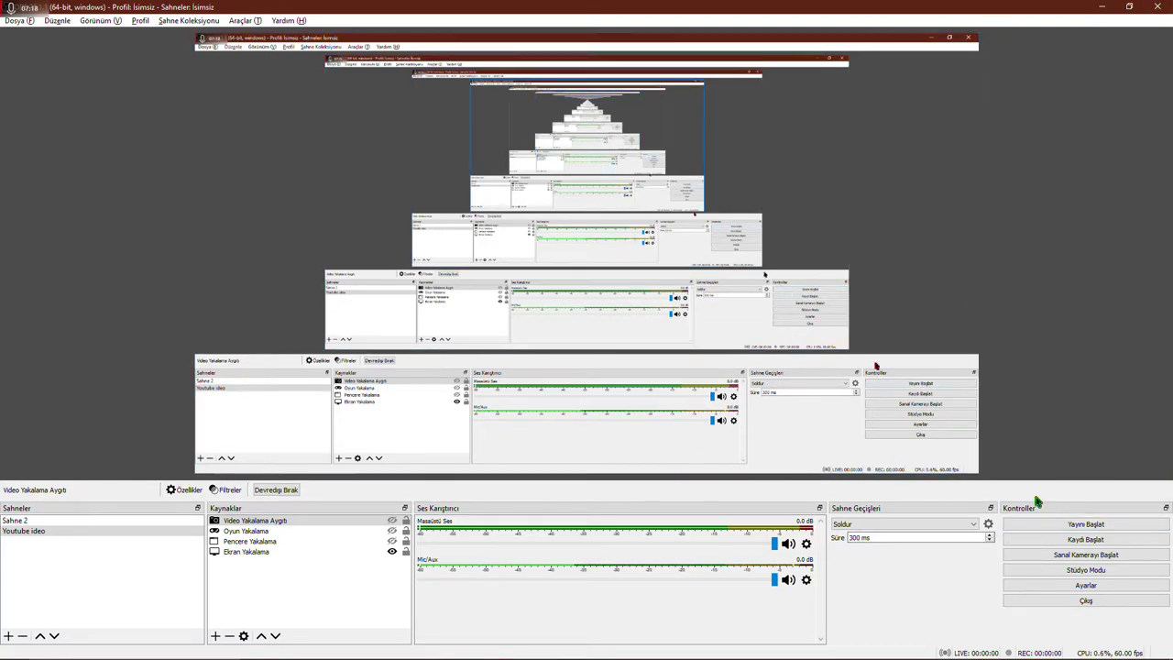
pyautogui.click(1059, 544)
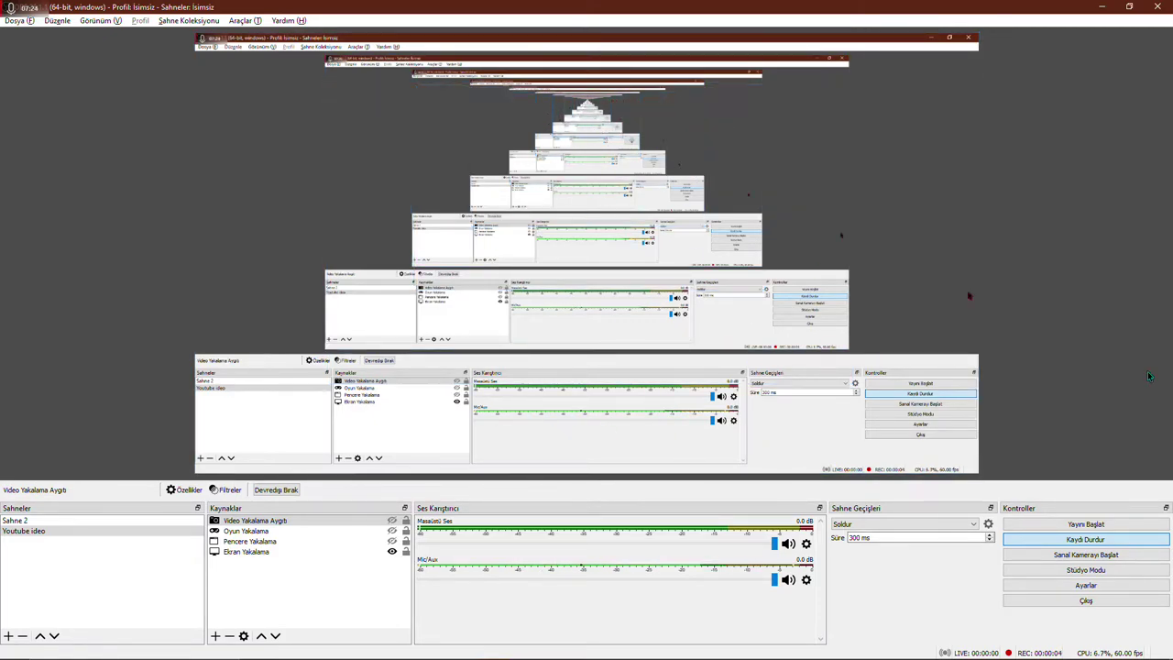
pyautogui.click(1102, 7)
pyautogui.click(453, 649)
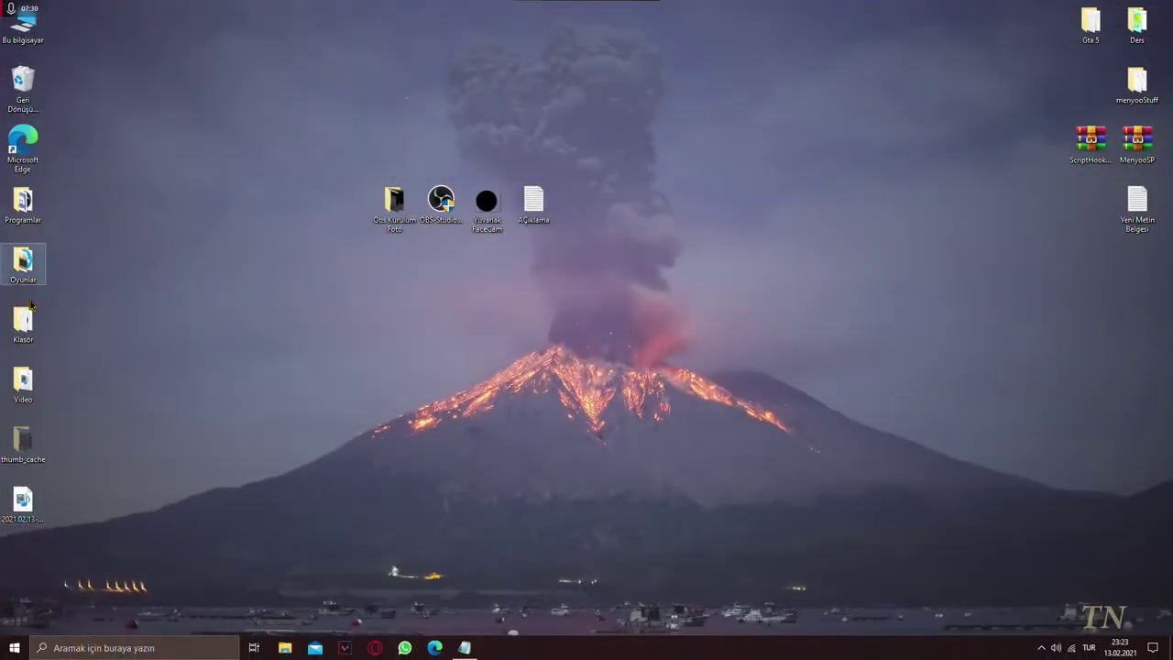
# - Open the Video folder, move the recorded video file onto the desktop, and close the folder
pyautogui.doubleClick(23, 380)
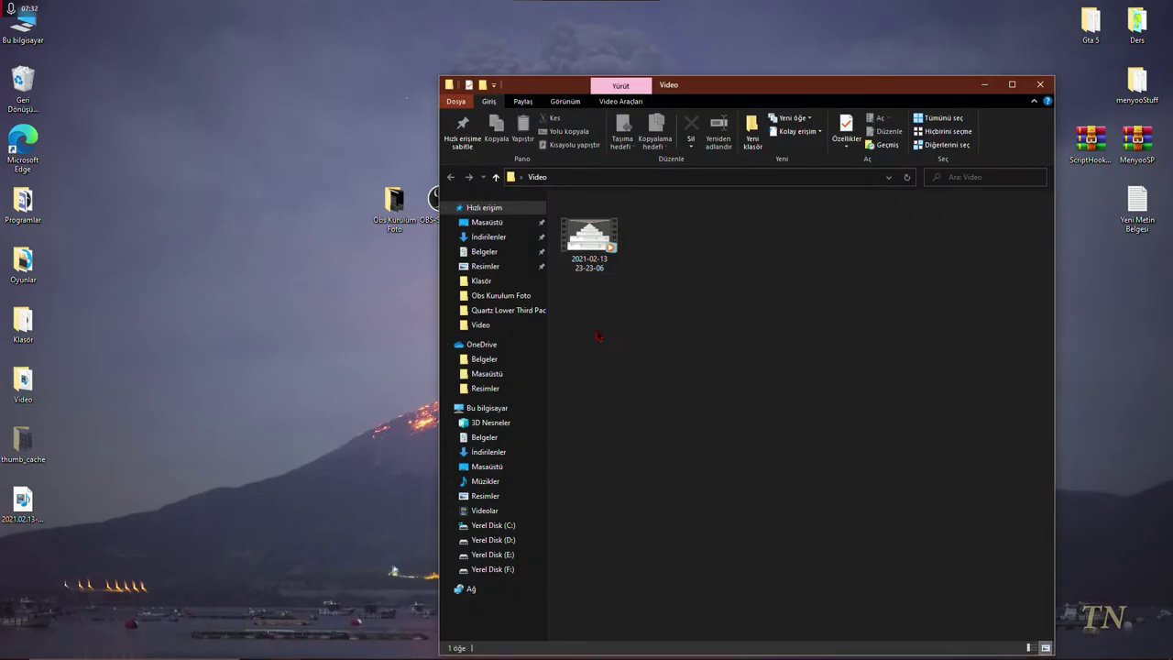
pyautogui.moveTo(589, 240); pyautogui.dragTo(471, 390)
pyautogui.hotkey('alt', 'F4')
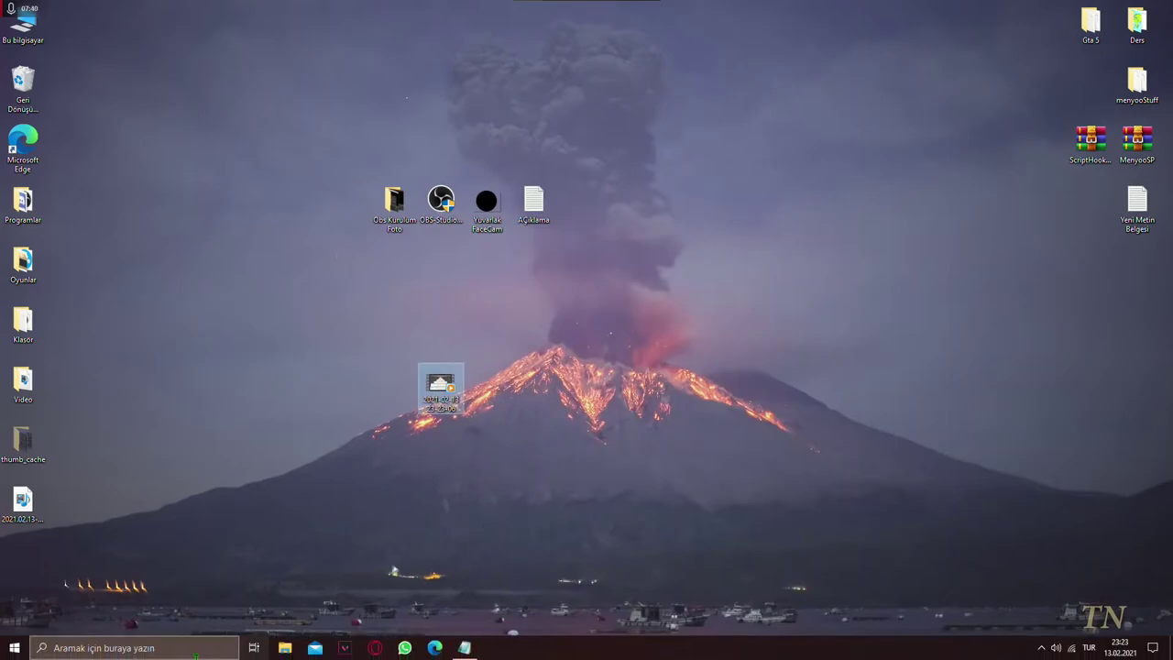
# - Launch OBS Studio and make the Video Yakalama Aygıtı source visible in the scene
pyautogui.click(170, 645)
pyautogui.write('obs')
pyautogui.press('Return')
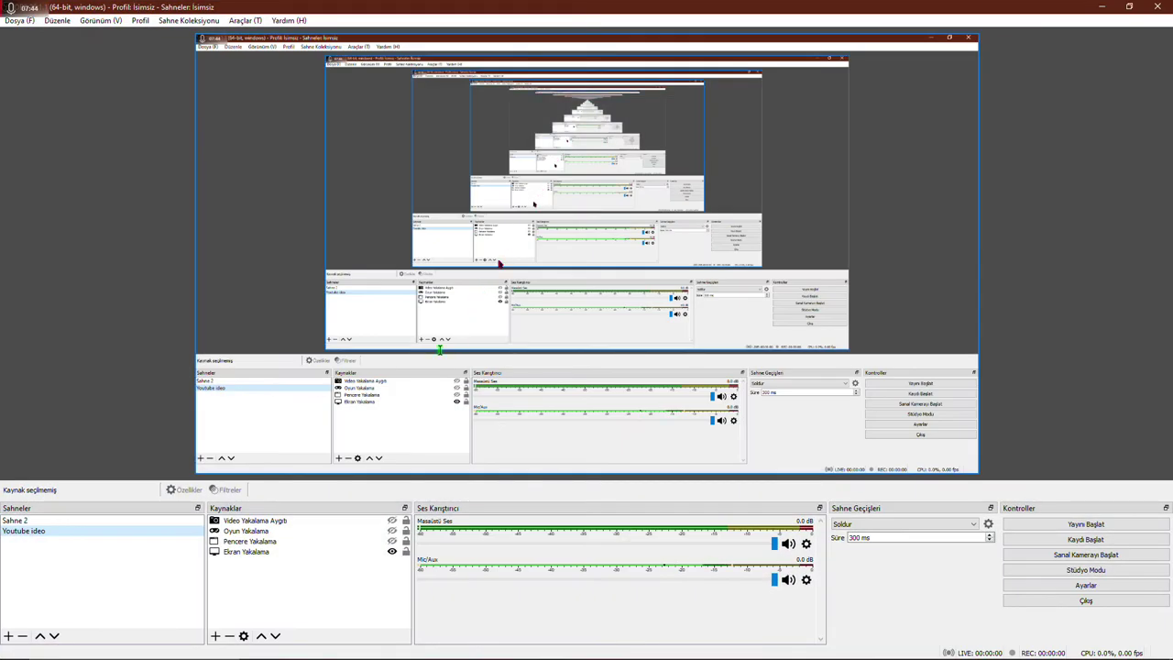
pyautogui.click(342, 520)
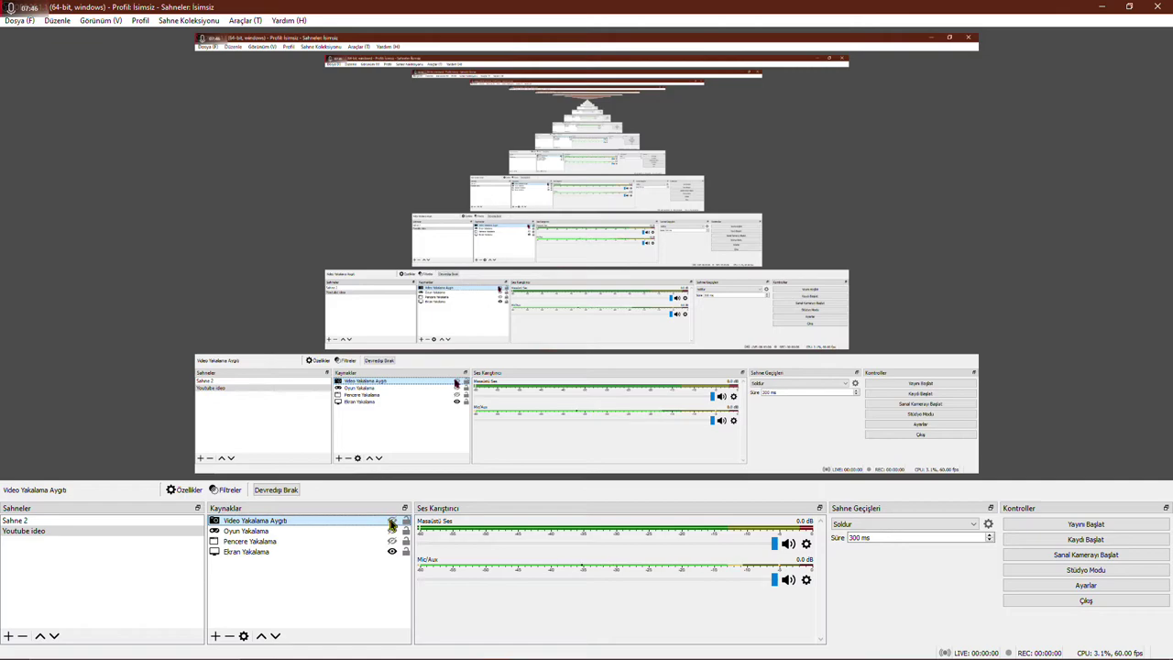
pyautogui.click(392, 520)
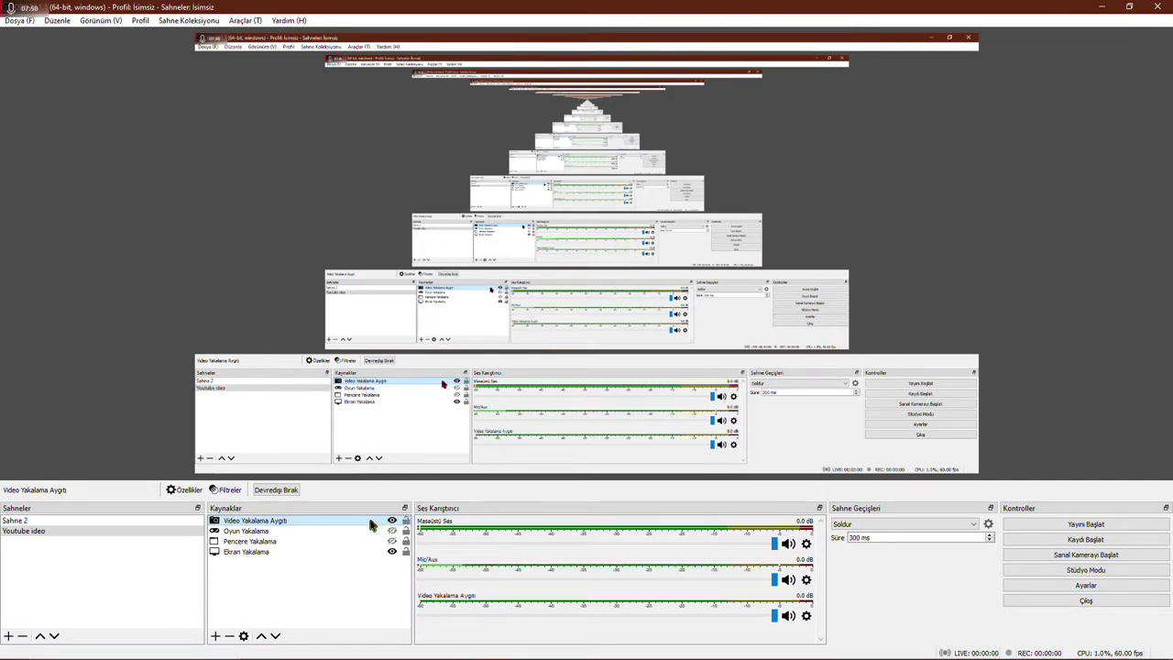
# - Set the device of the Video Yakalama Aygıtı source to USB Camera and accept its properties
pyautogui.doubleClick(371, 524)
pyautogui.click(514, 310)
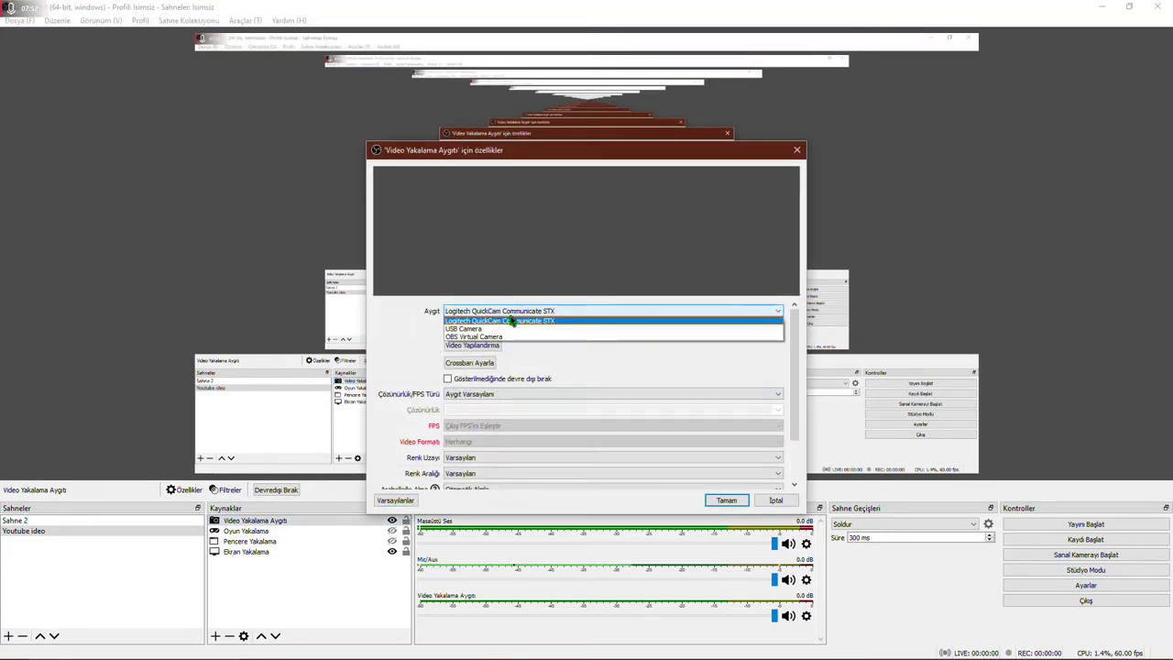
pyautogui.click(516, 330)
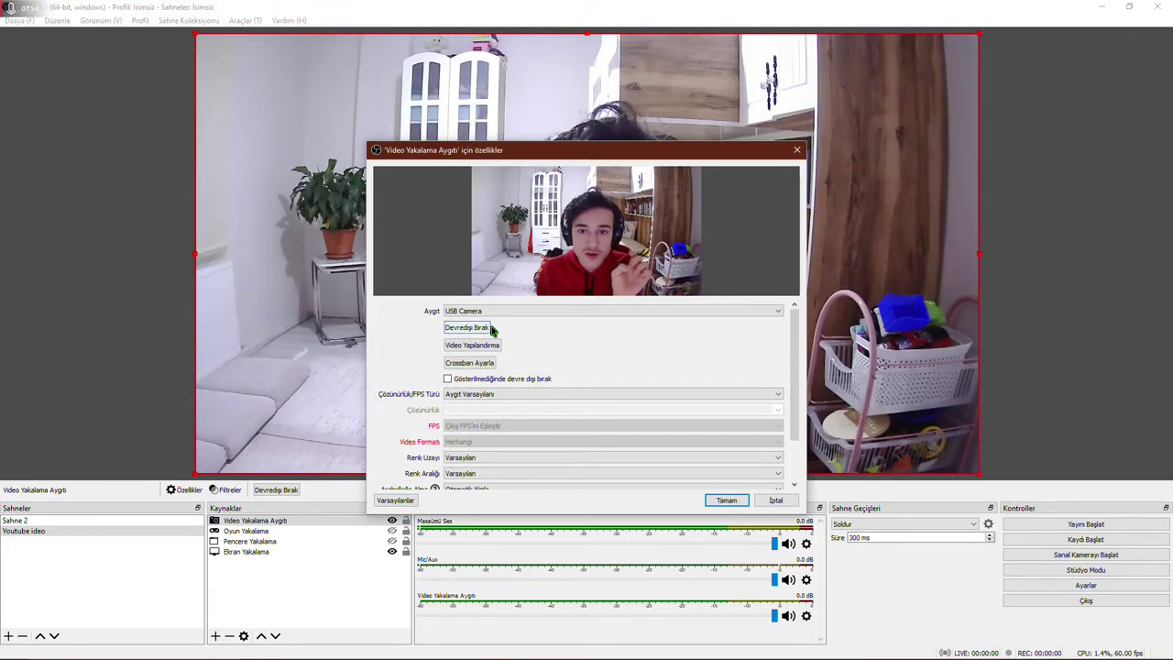
pyautogui.click(733, 501)
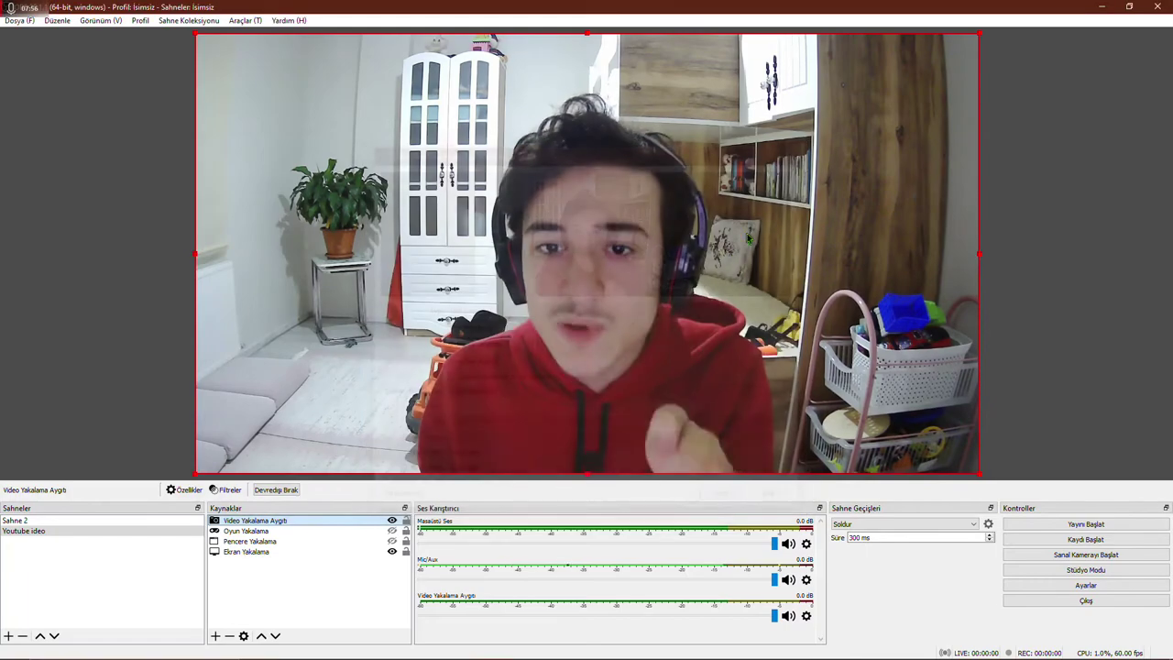
# - Scale the webcam source down to a small overlay and place it near the upper-right corner of the canvas
pyautogui.moveTo(978, 43); pyautogui.dragTo(712, 184)
pyautogui.moveTo(472, 323); pyautogui.dragTo(648, 213)
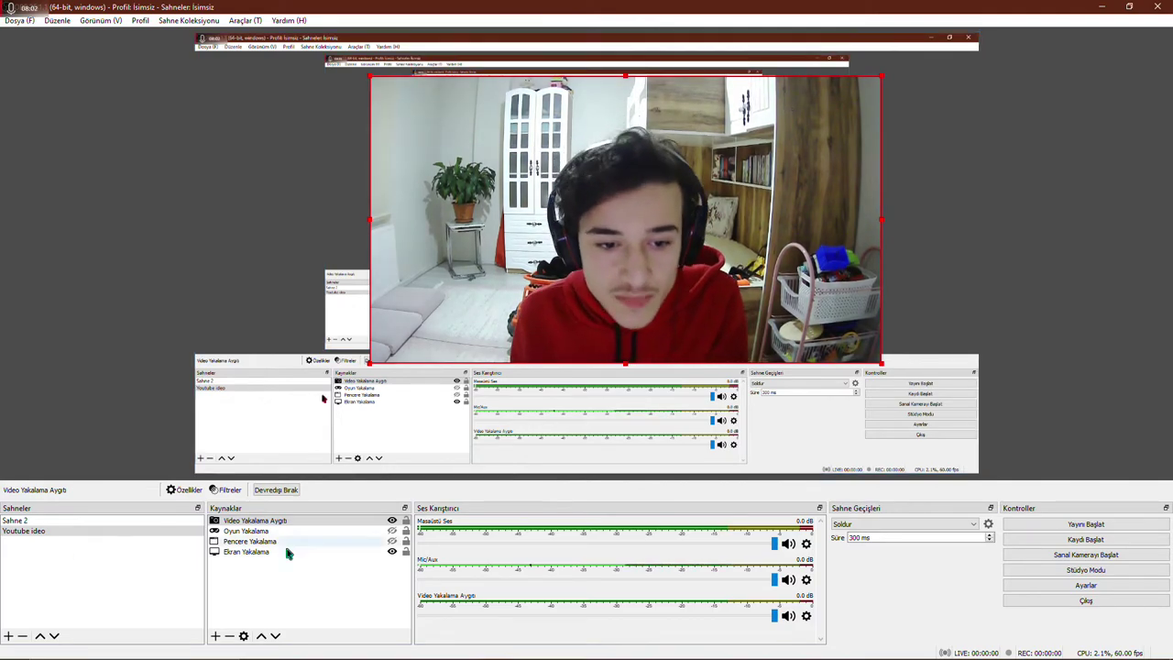
pyautogui.moveTo(368, 361); pyautogui.dragTo(712, 171)
pyautogui.moveTo(793, 123); pyautogui.dragTo(916, 133)
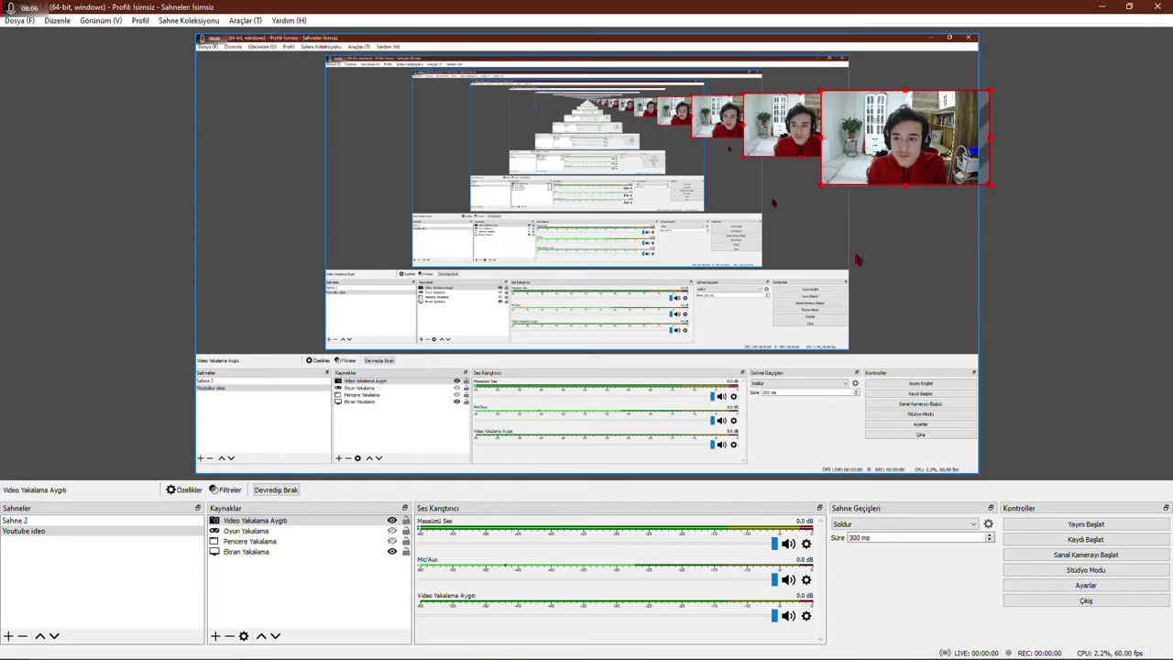
# - Add a Görüntü Maskesi/Blend effect filter with a custom name to the webcam source
pyautogui.click(227, 491)
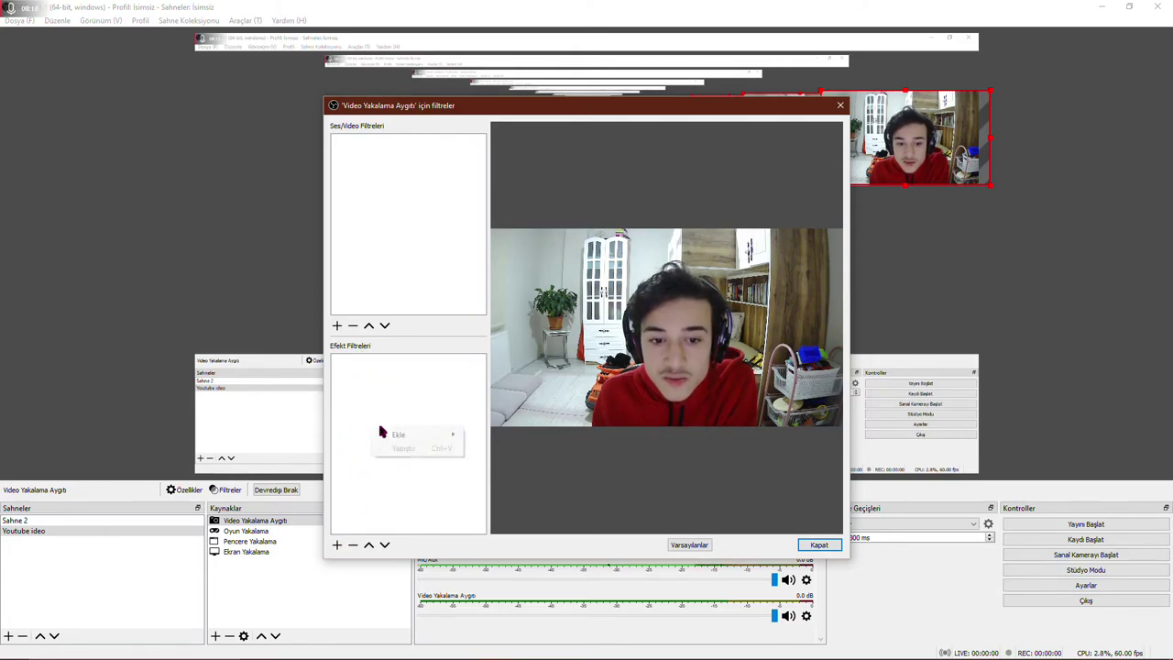
pyautogui.moveTo(390, 433)
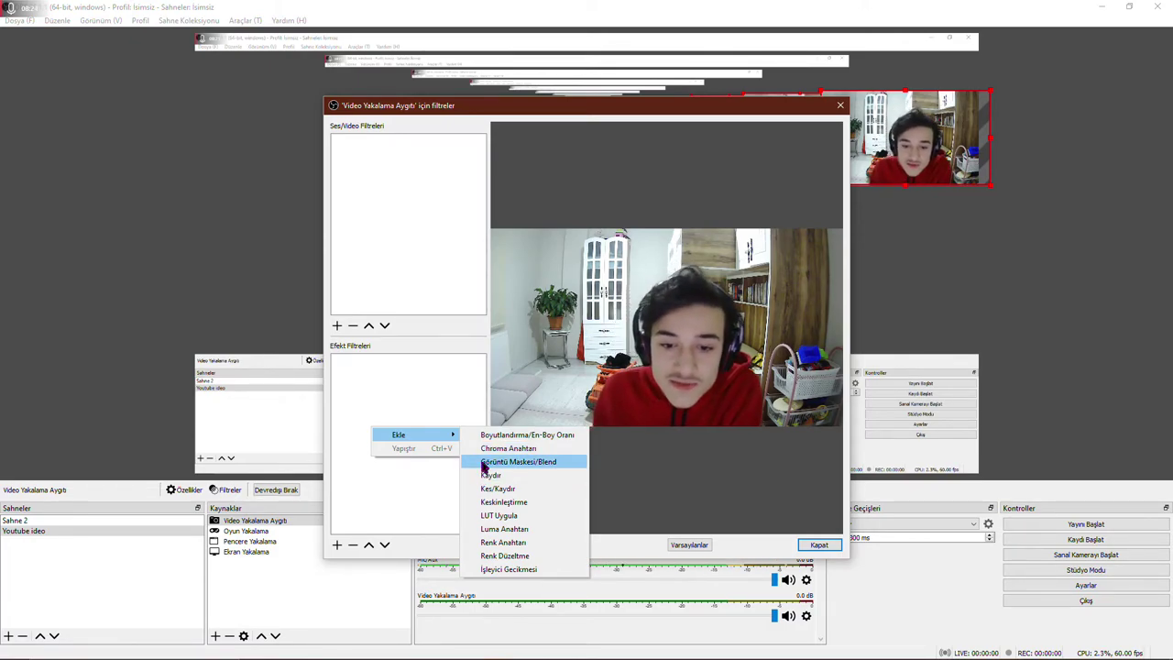
pyautogui.click(484, 463)
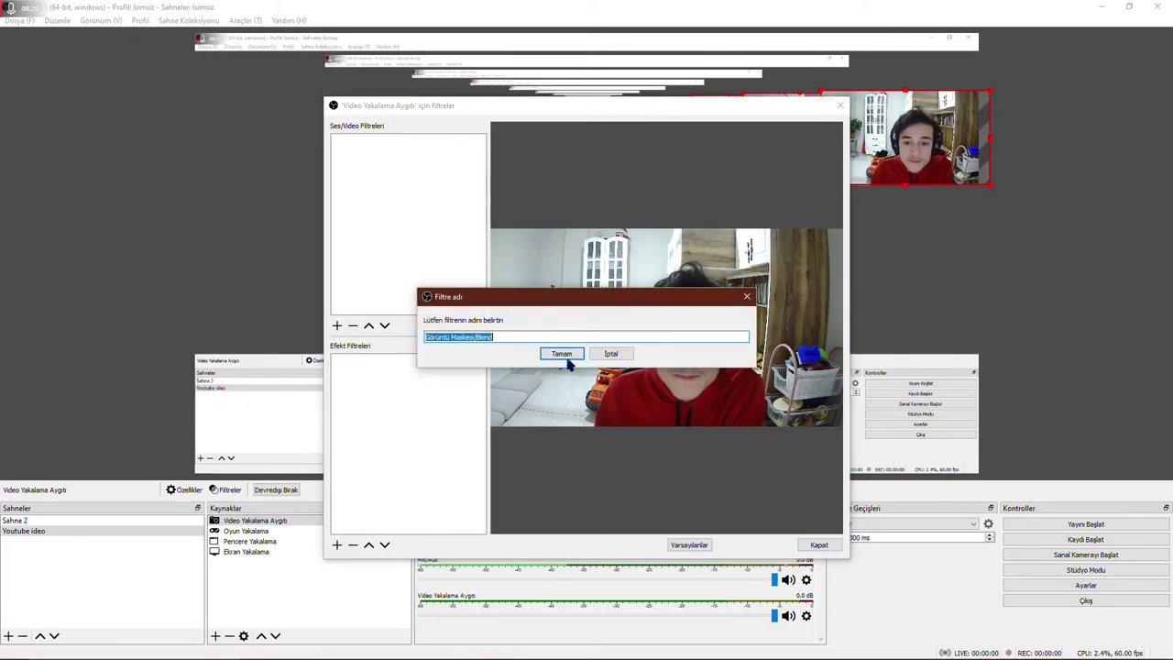
pyautogui.press('BackSpace')
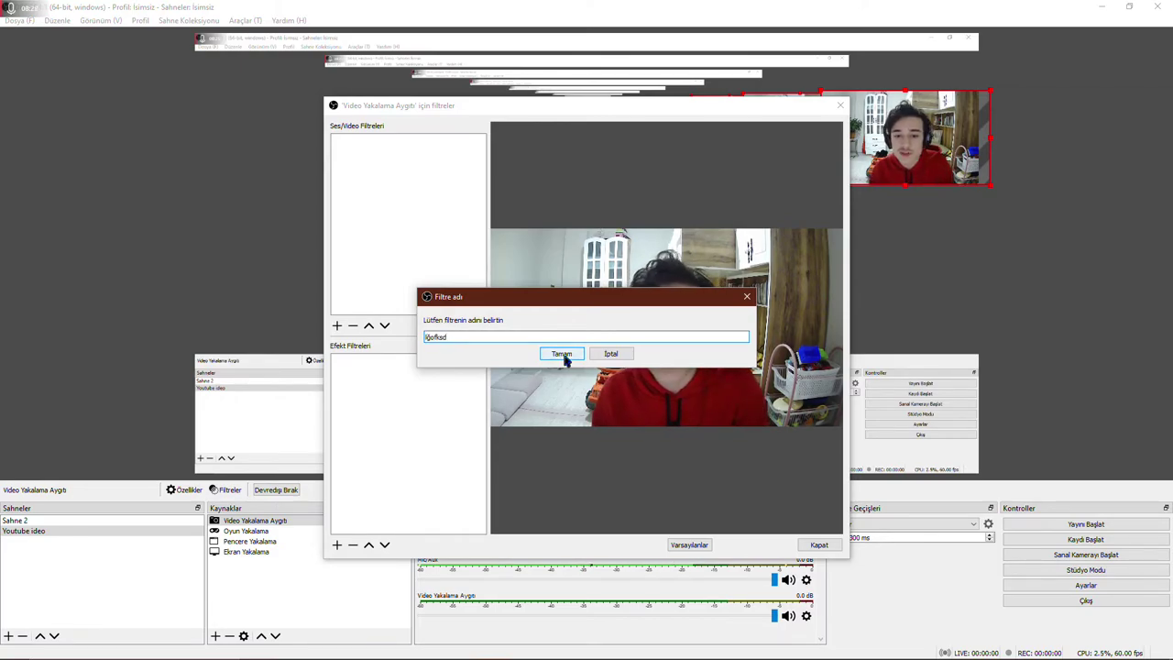
pyautogui.click(562, 355)
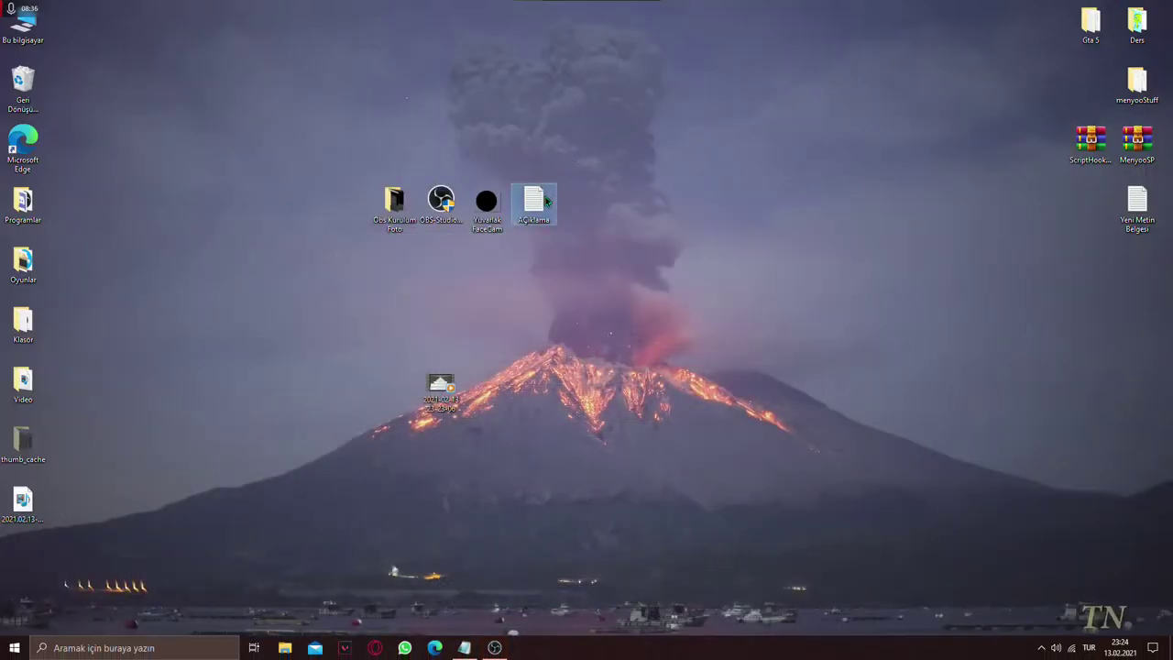
pyautogui.doubleClick(545, 200)
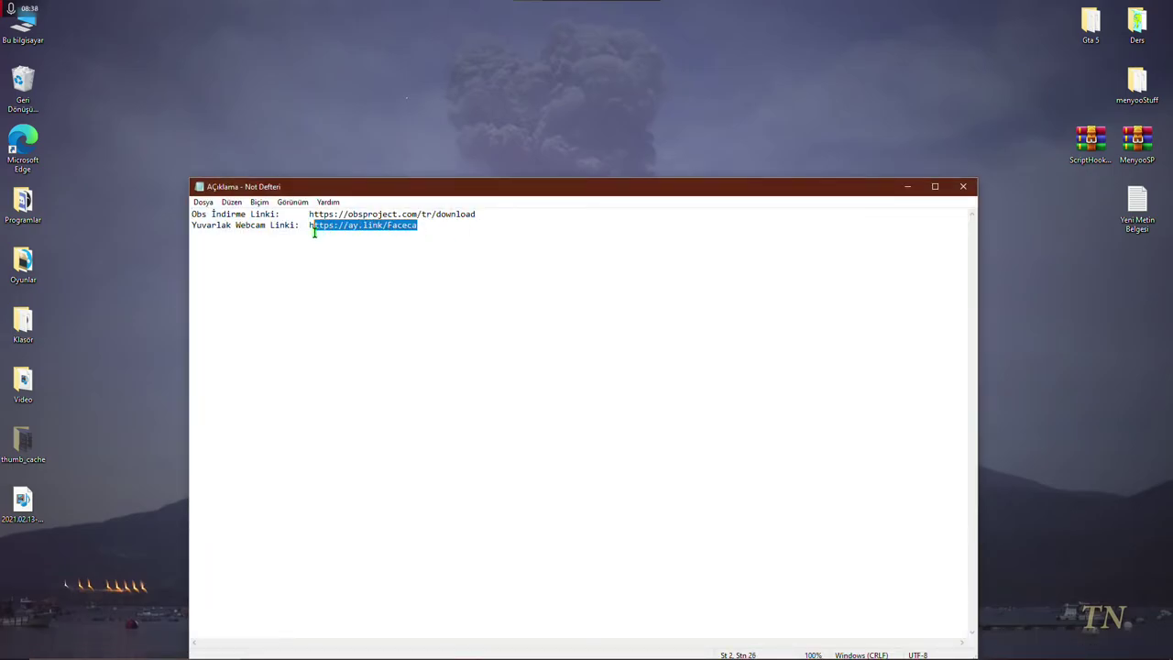
pyautogui.hotkey('alt', 'Tab')
pyautogui.hotkey('alt', 'Tab')
pyautogui.hotkey('alt', 'Tab')
pyautogui.hotkey('alt', 'Tab')
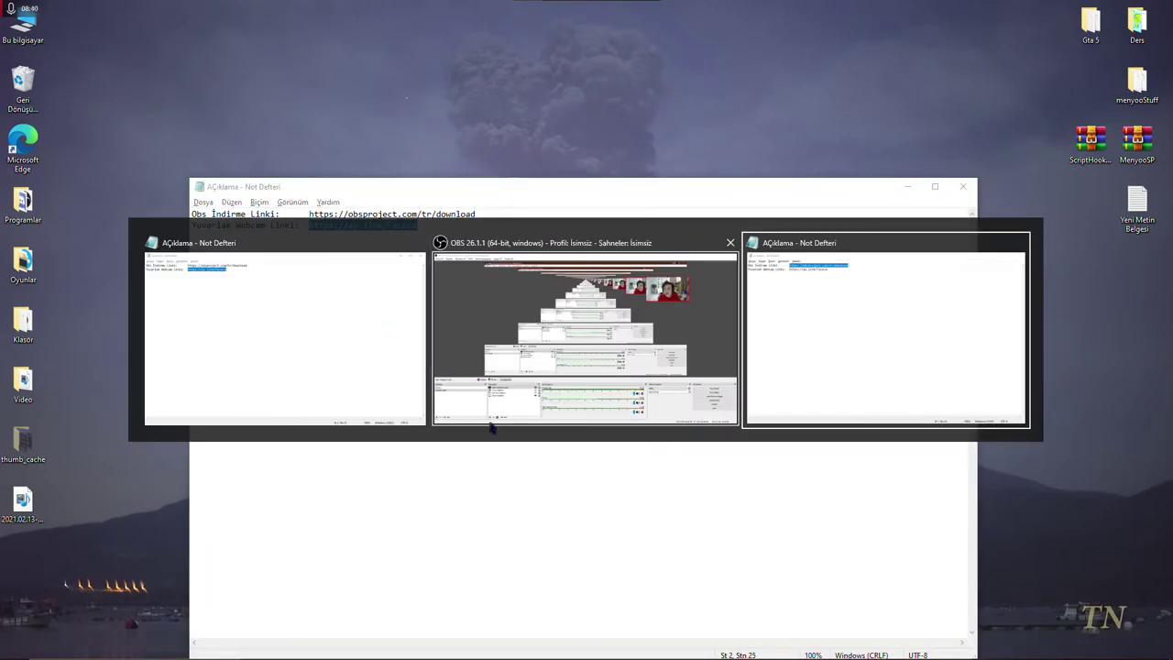
pyautogui.press('super')
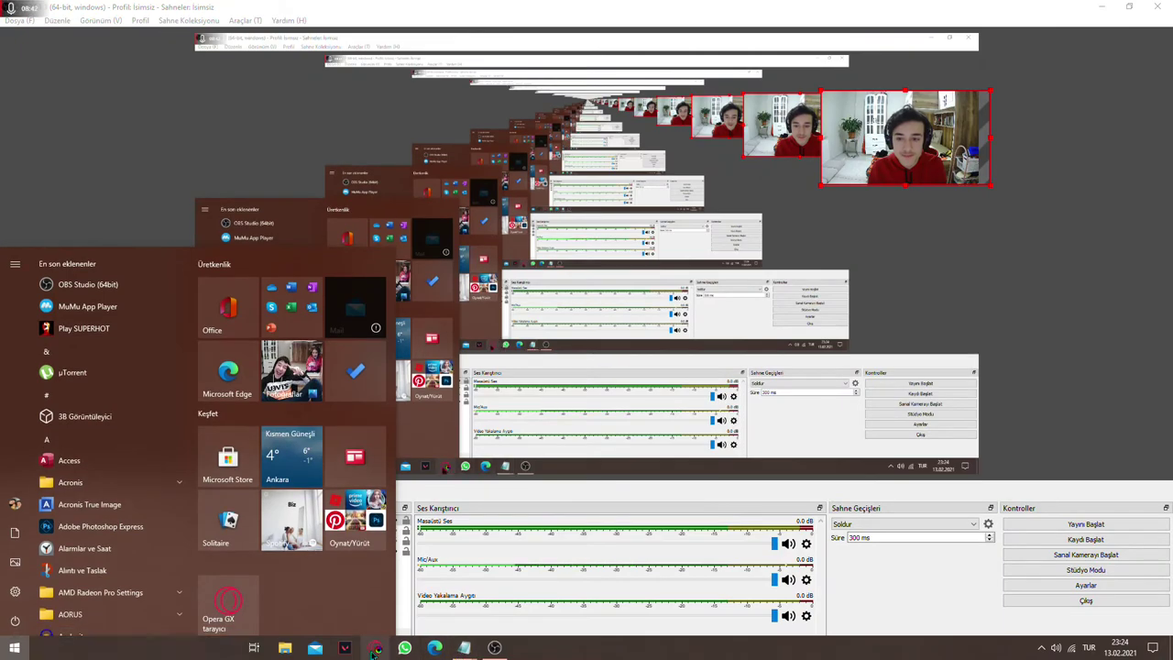
pyautogui.click(376, 647)
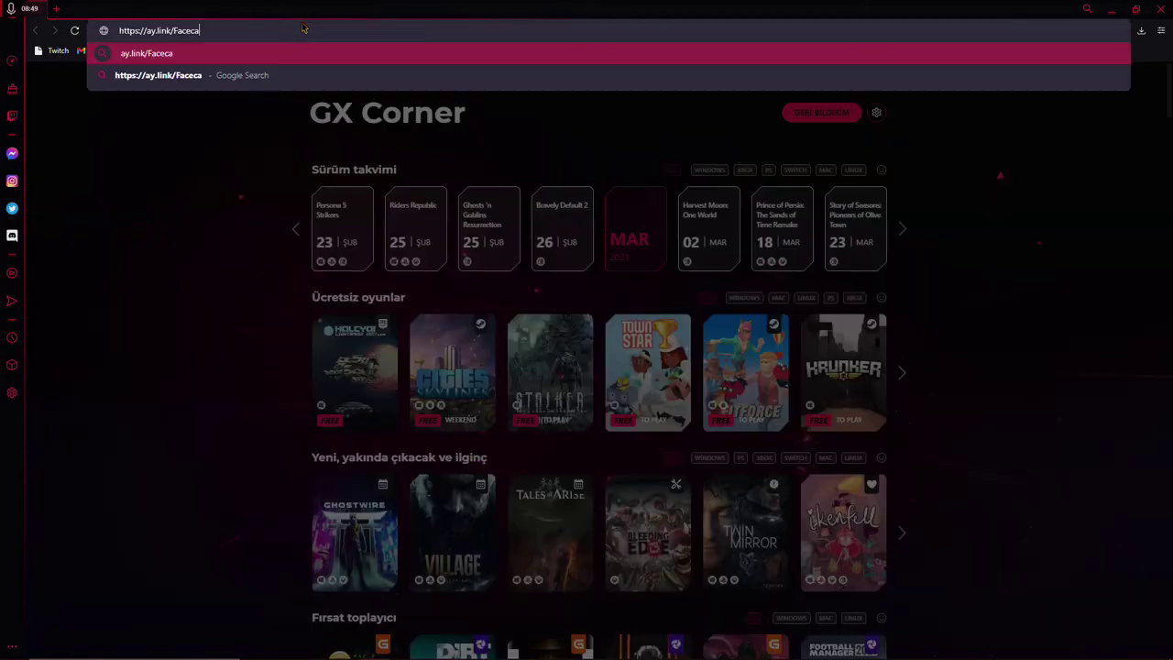
pyautogui.press('Return')
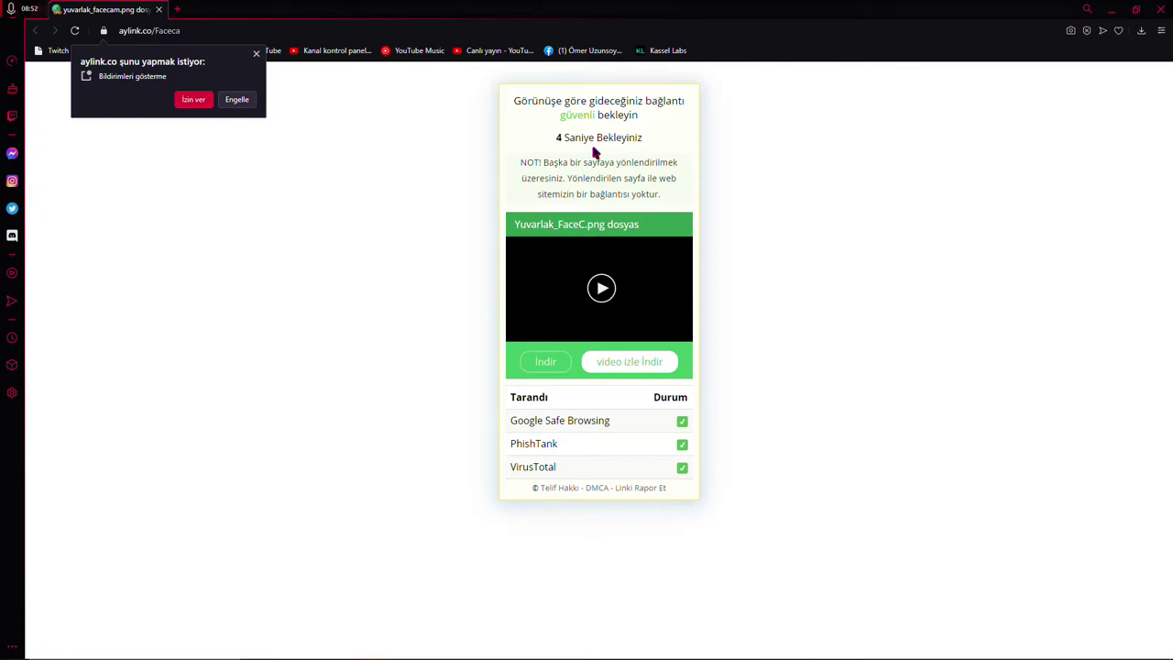
# - Block the link site's notifications, continue to the Yuvarlak_FaceCam.png download page, and close the advertising tab
pyautogui.click(236, 99)
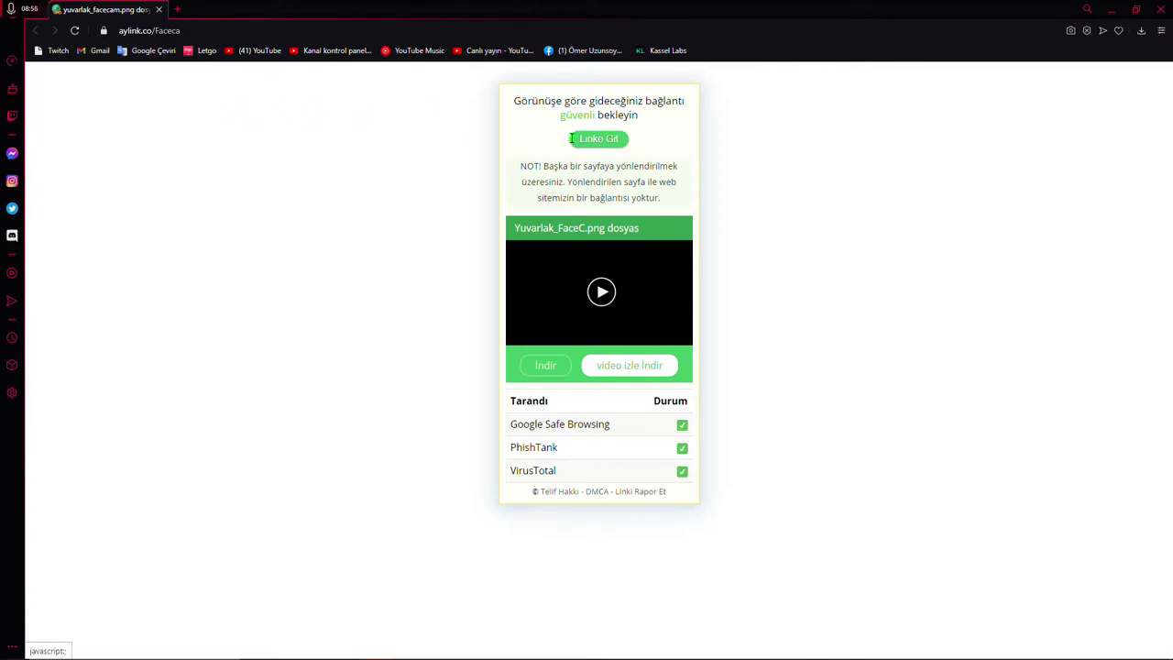
pyautogui.click(572, 138)
pyautogui.hotkey('ctrl', 'shift', 'Tab')
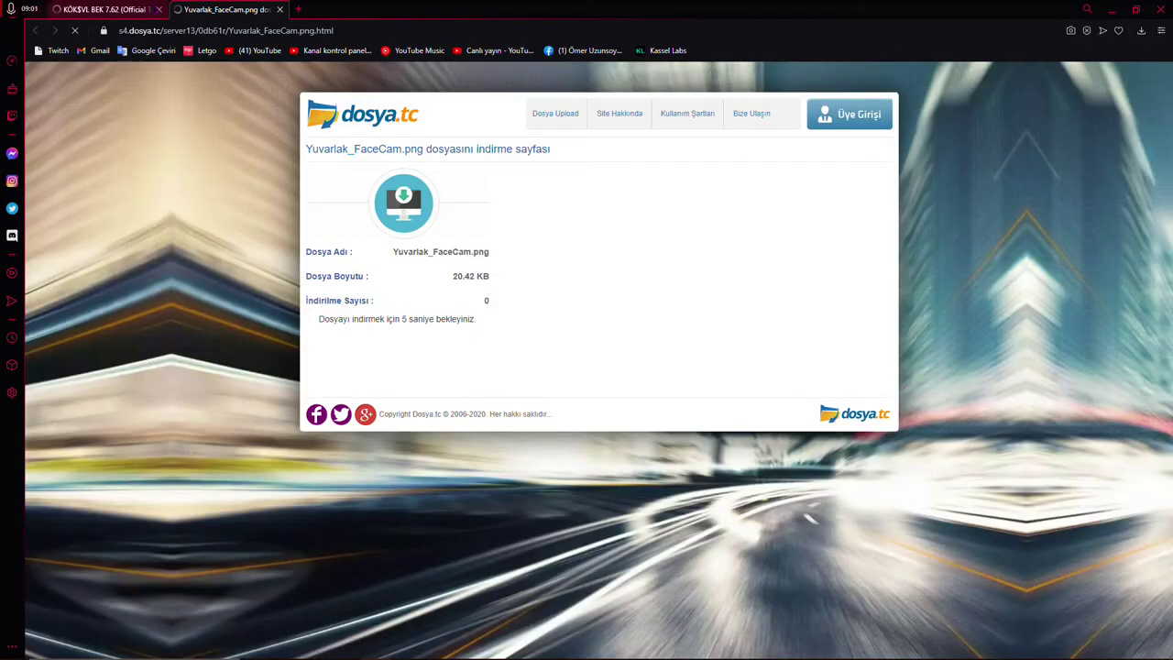
pyautogui.click(158, 9)
pyautogui.moveTo(390, 251); pyautogui.dragTo(509, 266)
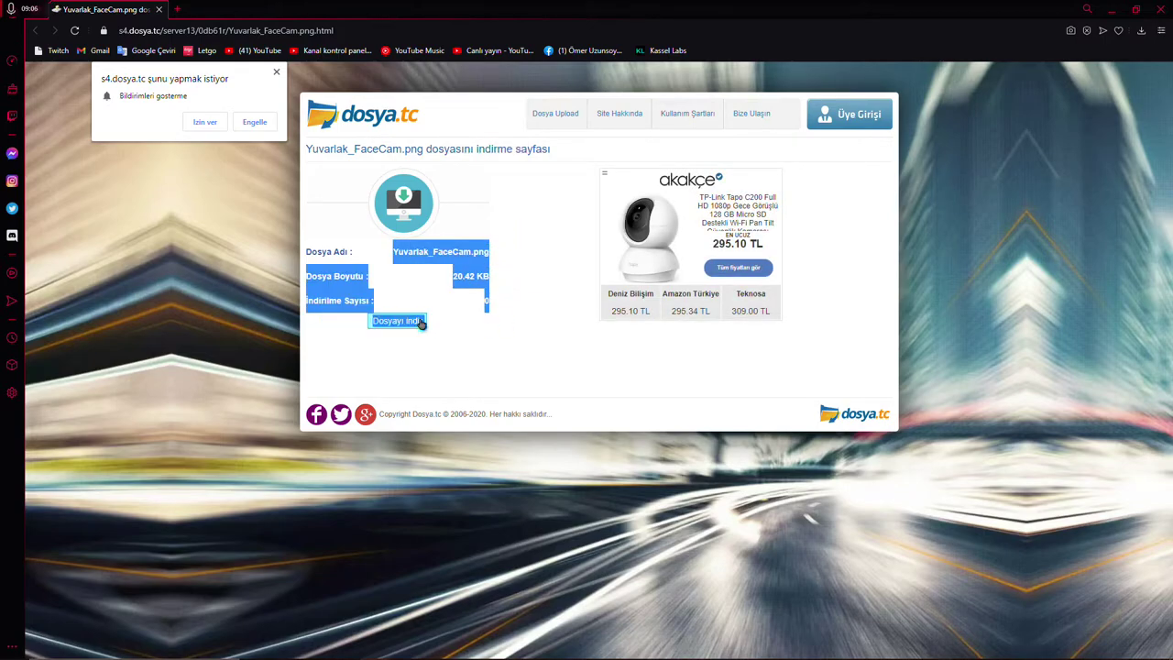
# - Switch back to OBS Studio, enlarge the webcam source against the canvas's right edge, and adjust the crop of its left side
pyautogui.hotkey('alt', 'Tab')
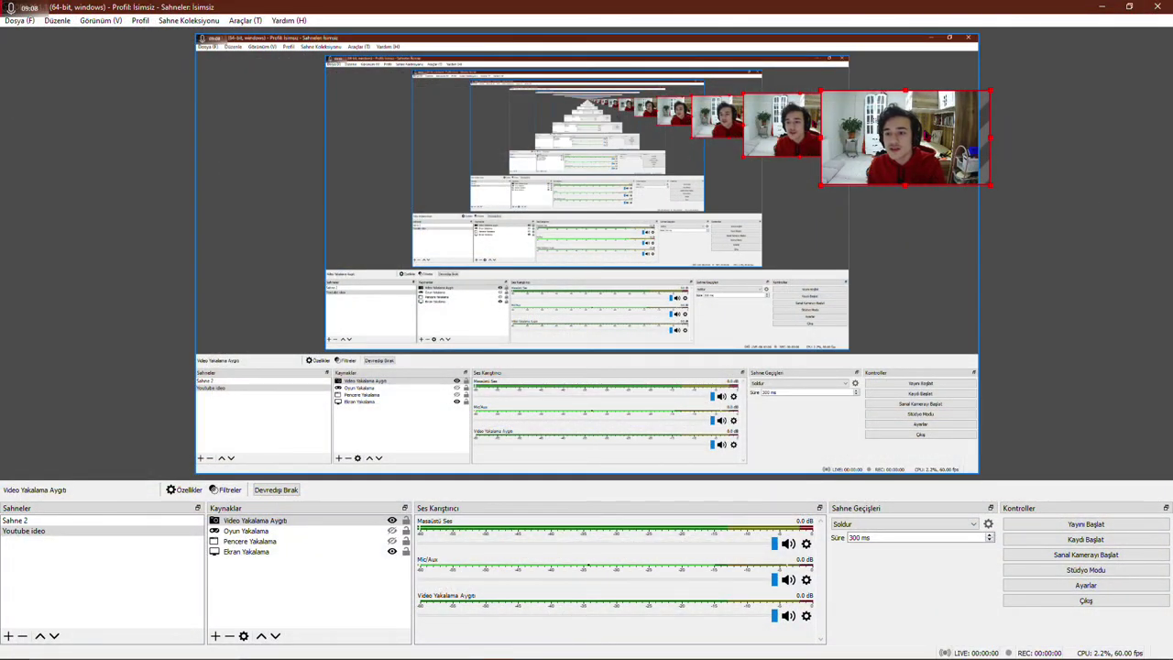
pyautogui.moveTo(794, 186); pyautogui.dragTo(719, 233)
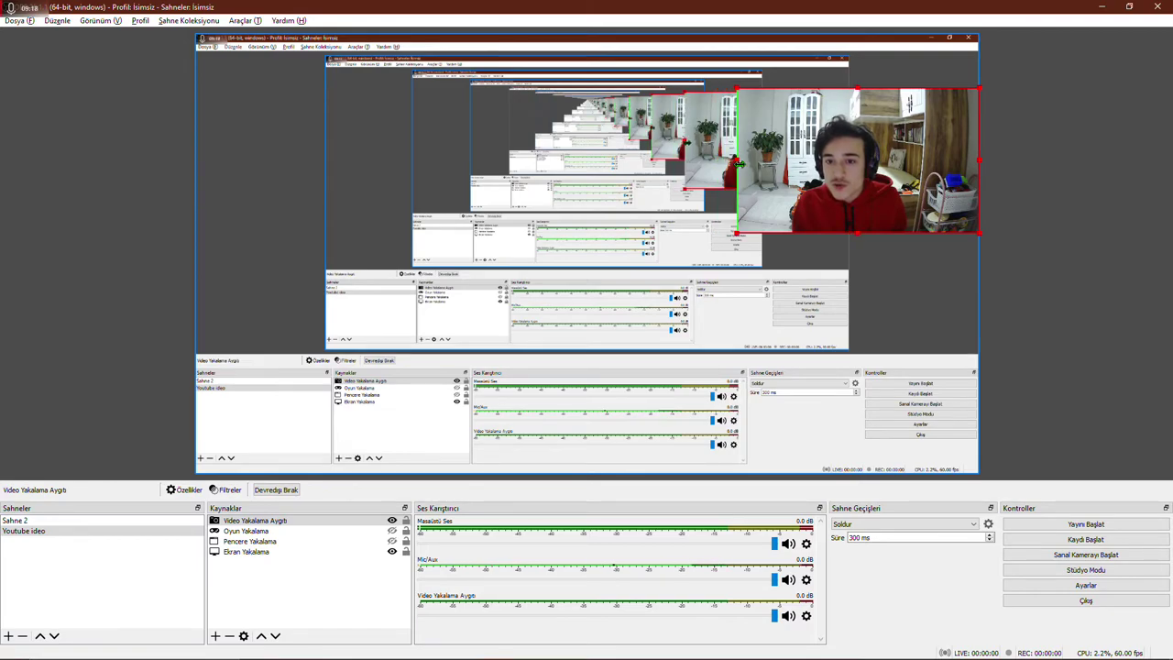
pyautogui.moveTo(744, 165); pyautogui.dragTo(754, 163)
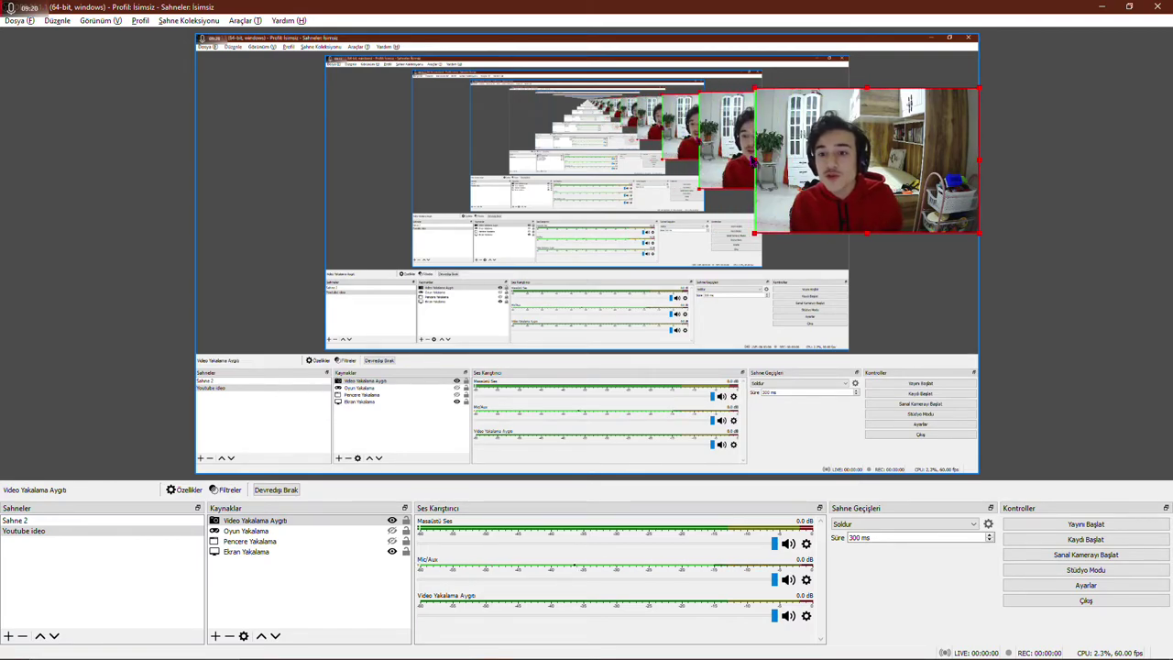
pyautogui.moveTo(753, 163); pyautogui.dragTo(720, 168)
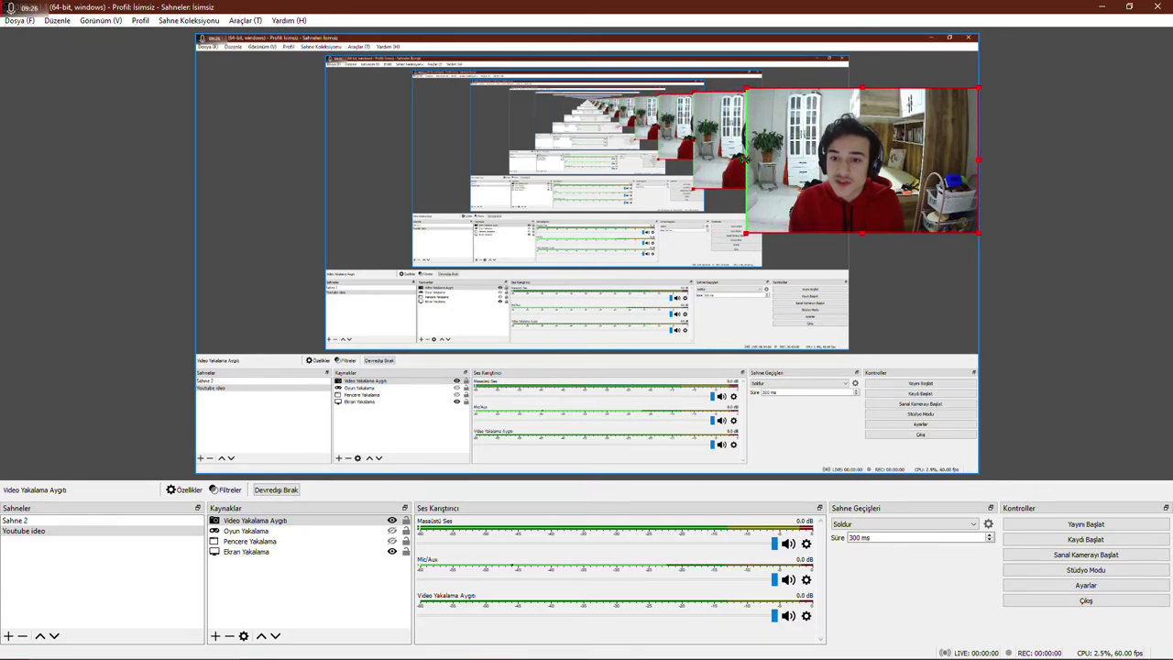
pyautogui.moveTo(754, 163); pyautogui.dragTo(720, 168)
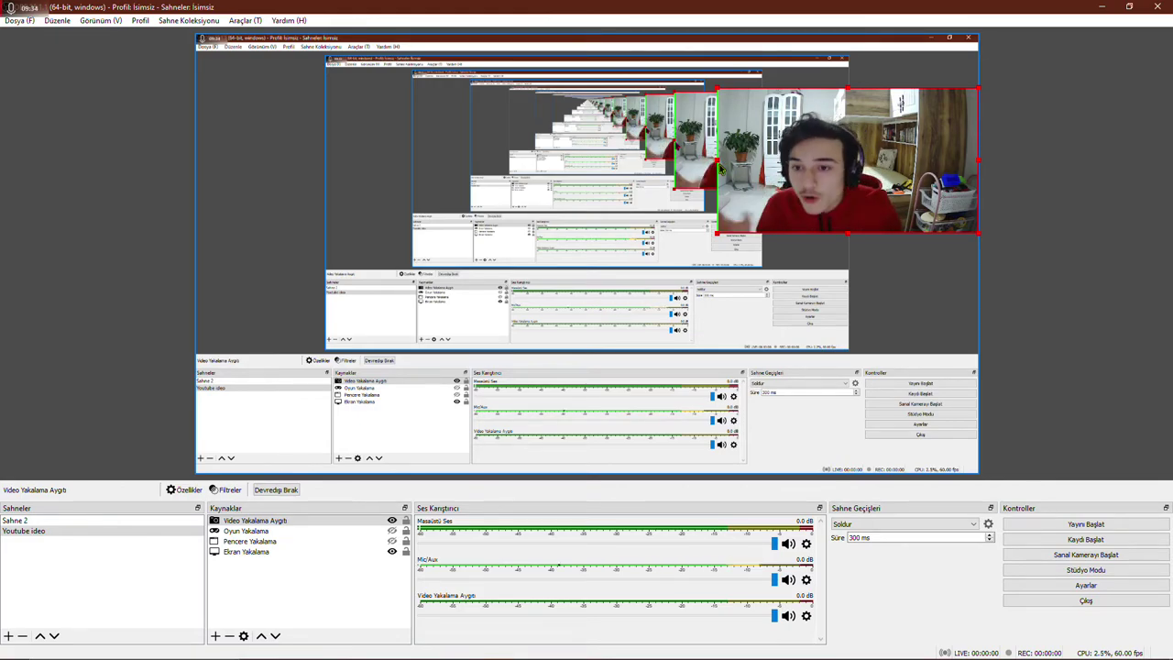
# - Try stretching the webcam source horizontally from its left edge and rescaling it from its lower-left corner
pyautogui.moveTo(716, 157); pyautogui.dragTo(811, 162)
pyautogui.moveTo(811, 234); pyautogui.dragTo(751, 235)
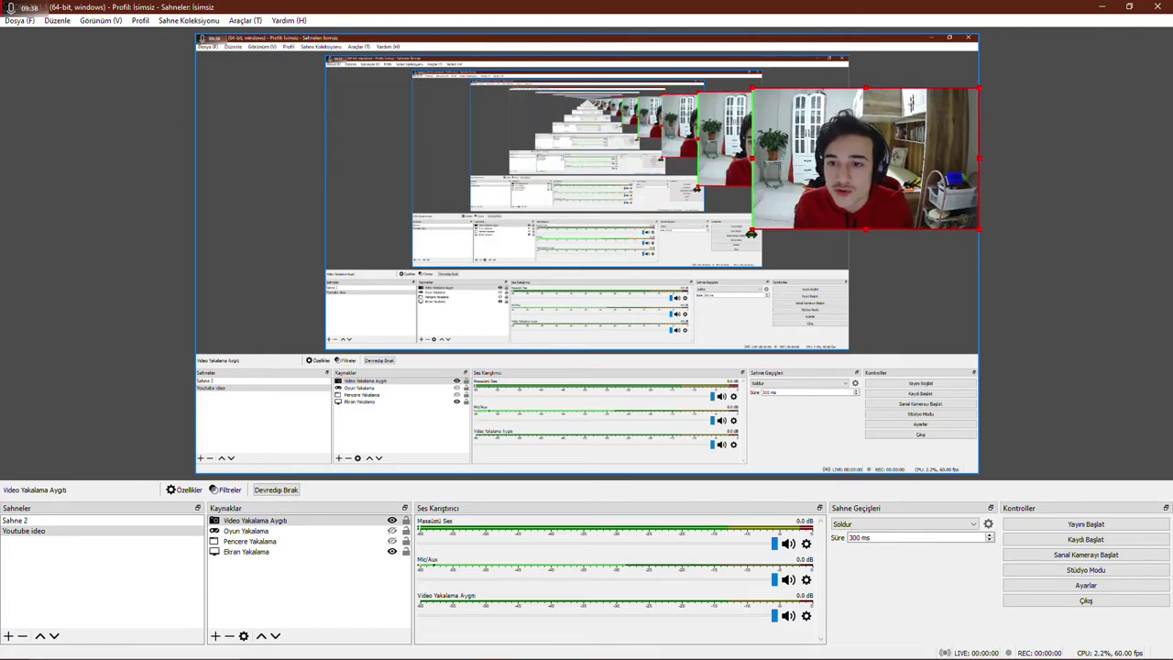
pyautogui.moveTo(752, 158); pyautogui.dragTo(659, 157)
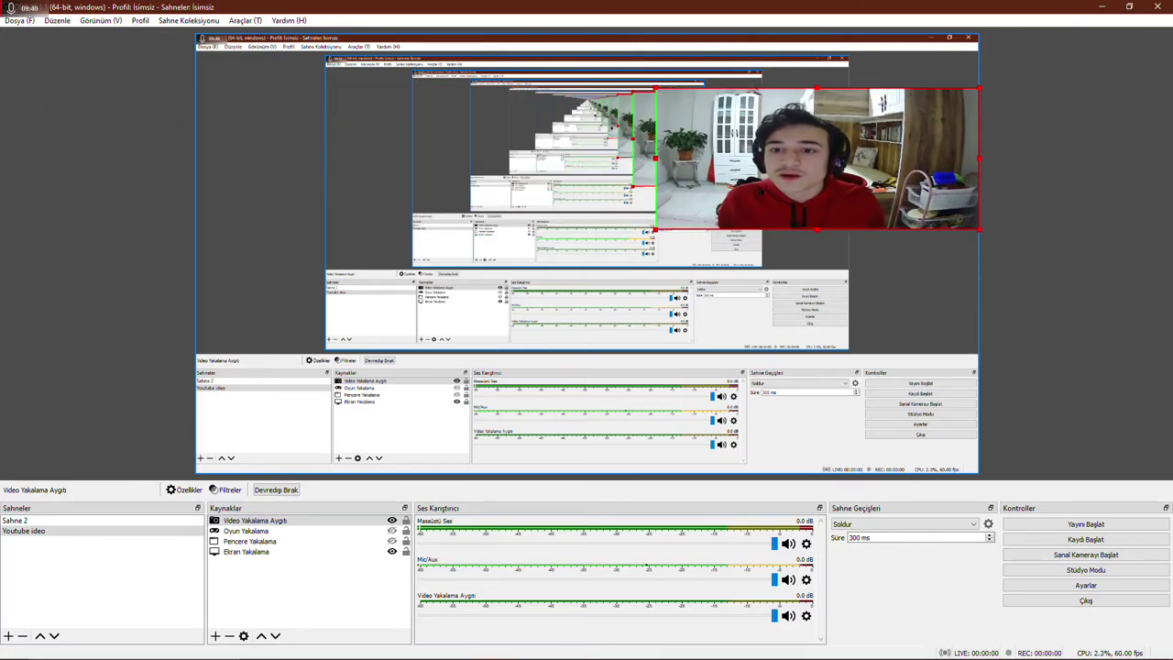
pyautogui.click(653, 155)
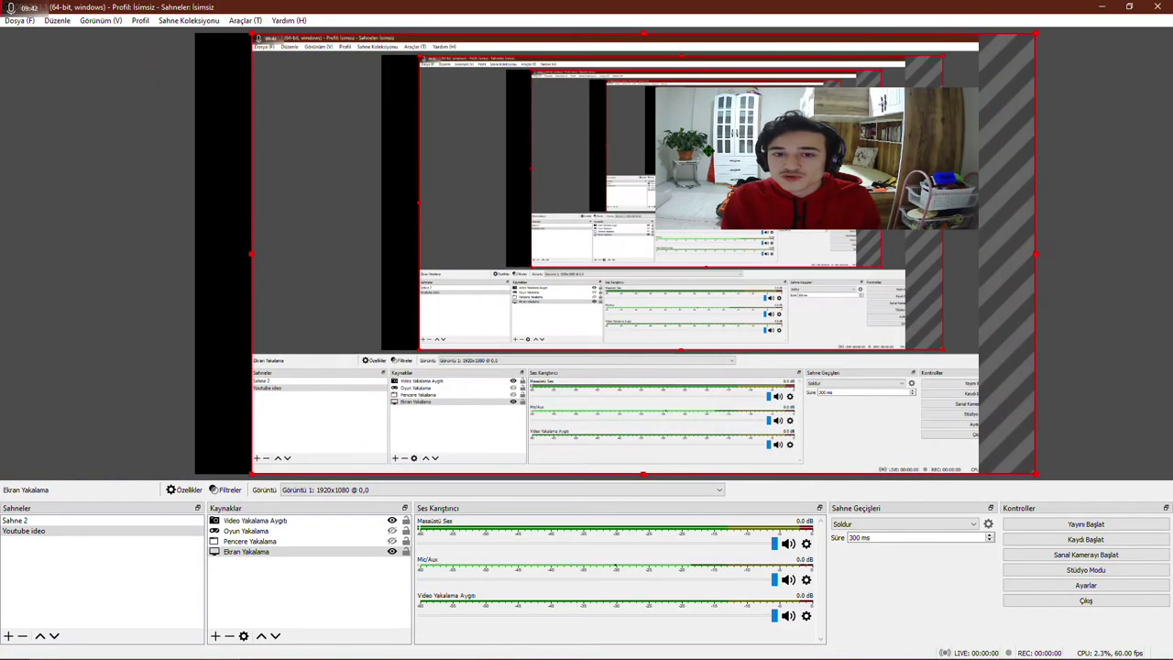
pyautogui.click(672, 161)
pyautogui.moveTo(656, 229); pyautogui.dragTo(423, 434)
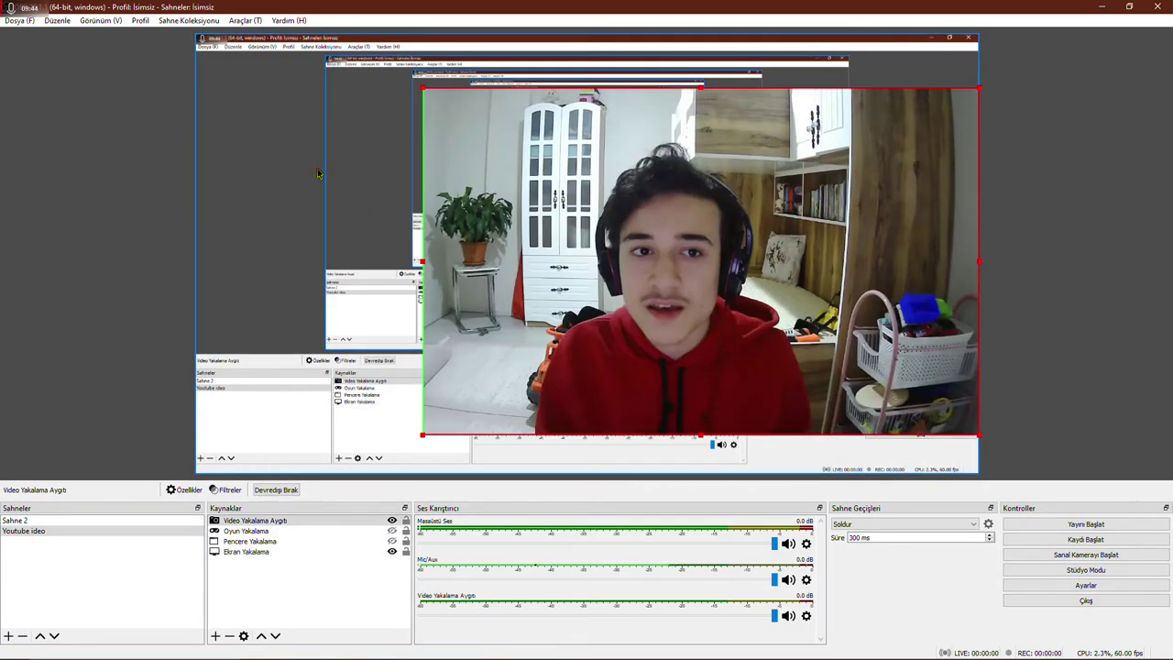
# - Shrink the webcam source to a small overlay at the canvas's upper right and crop its left side
pyautogui.moveTo(423, 261); pyautogui.dragTo(835, 117)
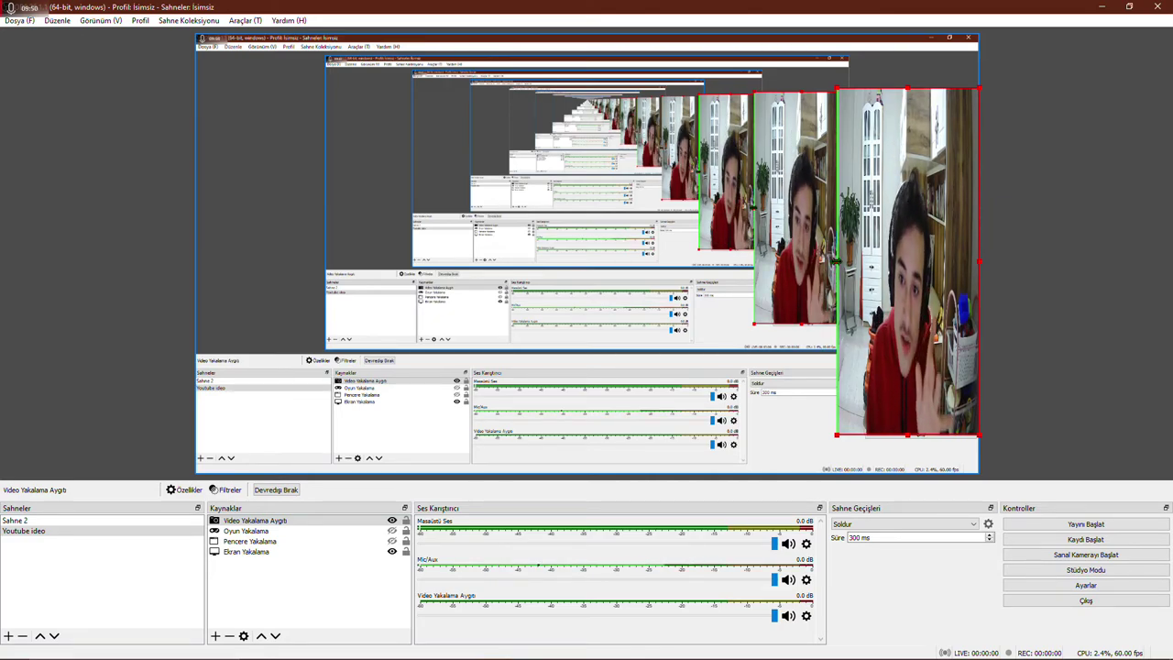
pyautogui.moveTo(836, 262); pyautogui.dragTo(832, 138)
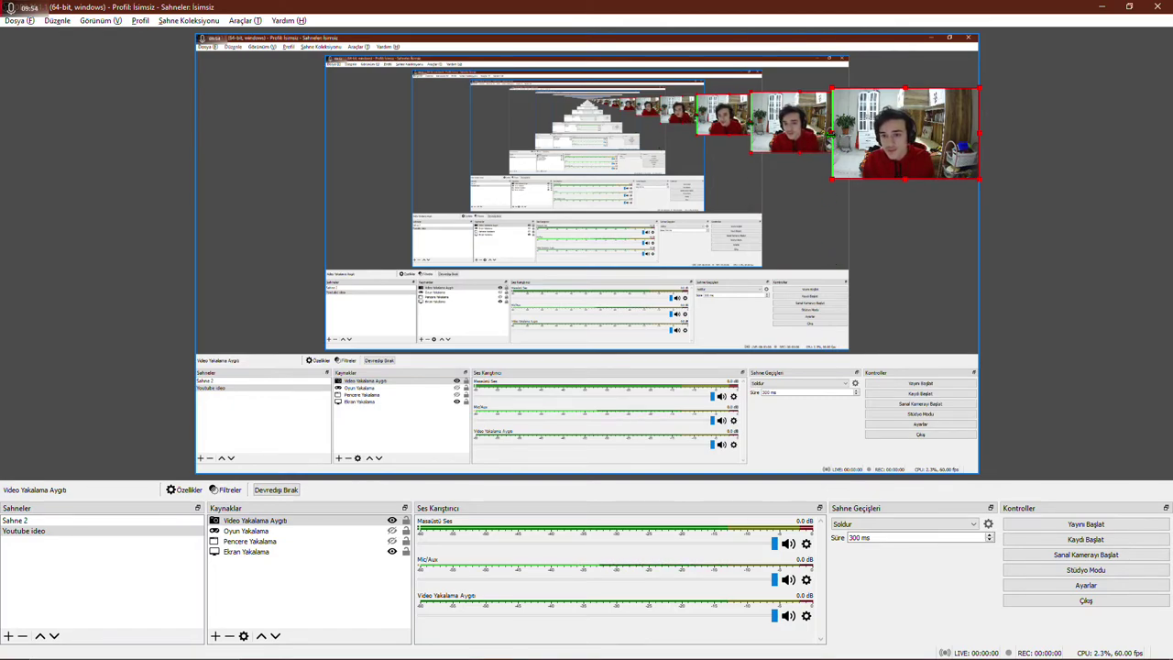
pyautogui.moveTo(830, 134); pyautogui.dragTo(859, 140)
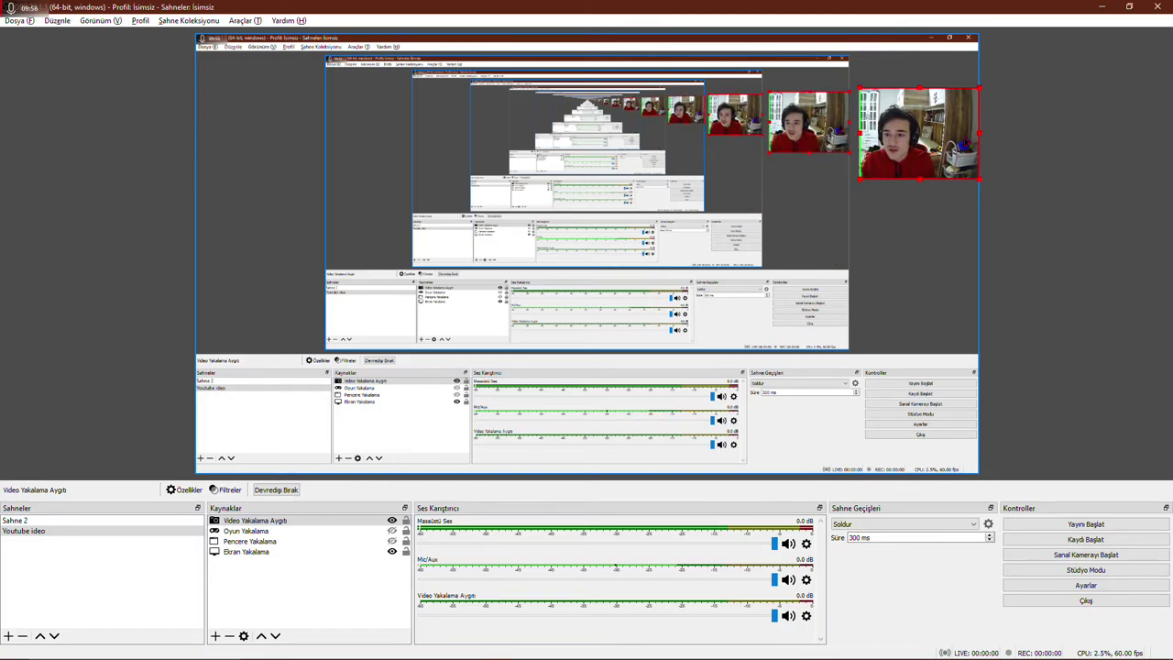
# - Crop the webcam source's right side, enlarge it, and move it over the middle right area of the canvas
pyautogui.moveTo(976, 133); pyautogui.dragTo(937, 132)
pyautogui.moveTo(901, 88); pyautogui.dragTo(901, 29)
pyautogui.moveTo(944, 106); pyautogui.dragTo(733, 188)
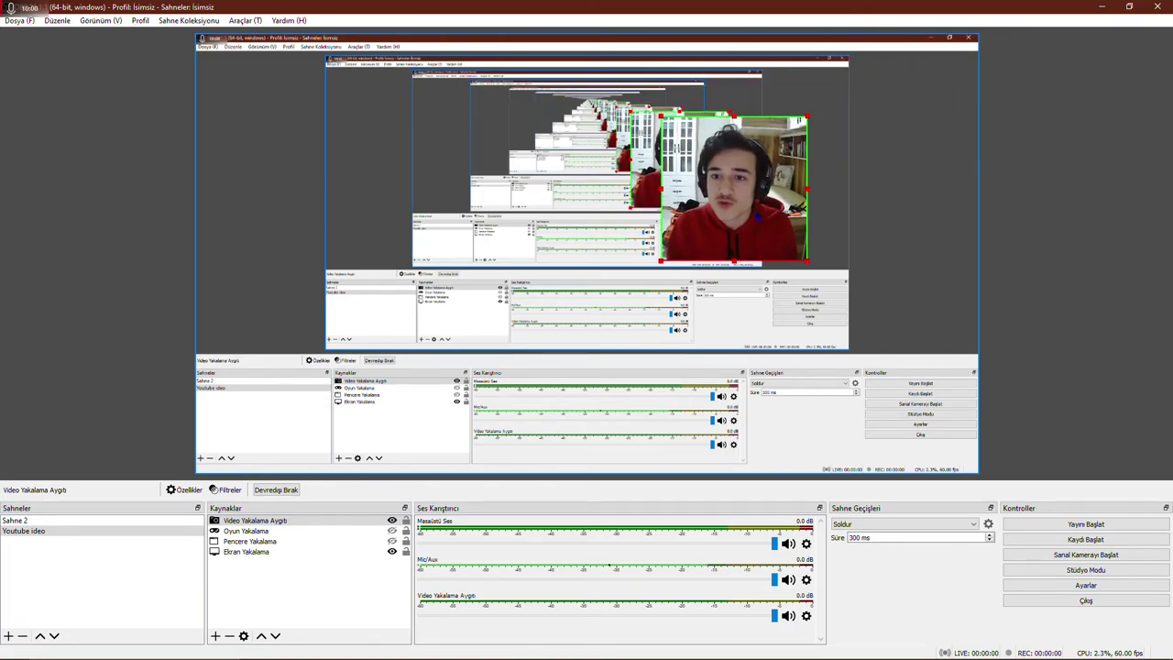
# - In the webcam source's existing image mask filter, load Yuvarlak FaceCam.png from the desktop as the mask file
pyautogui.doubleClick(268, 522)
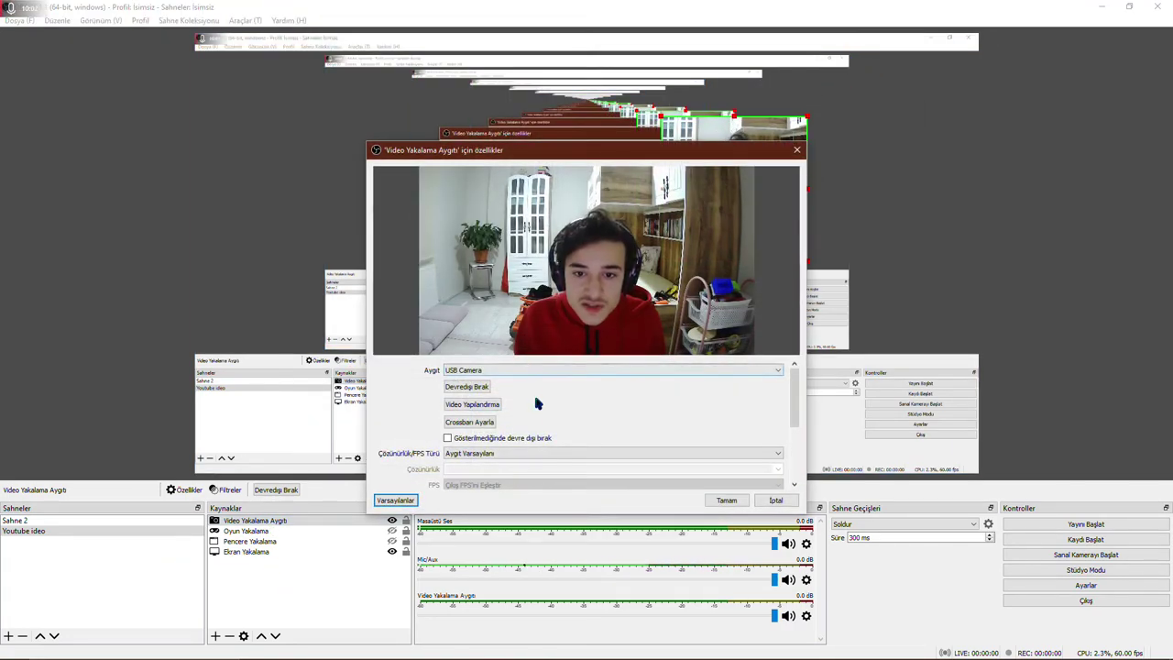
pyautogui.click(774, 424)
pyautogui.click(237, 491)
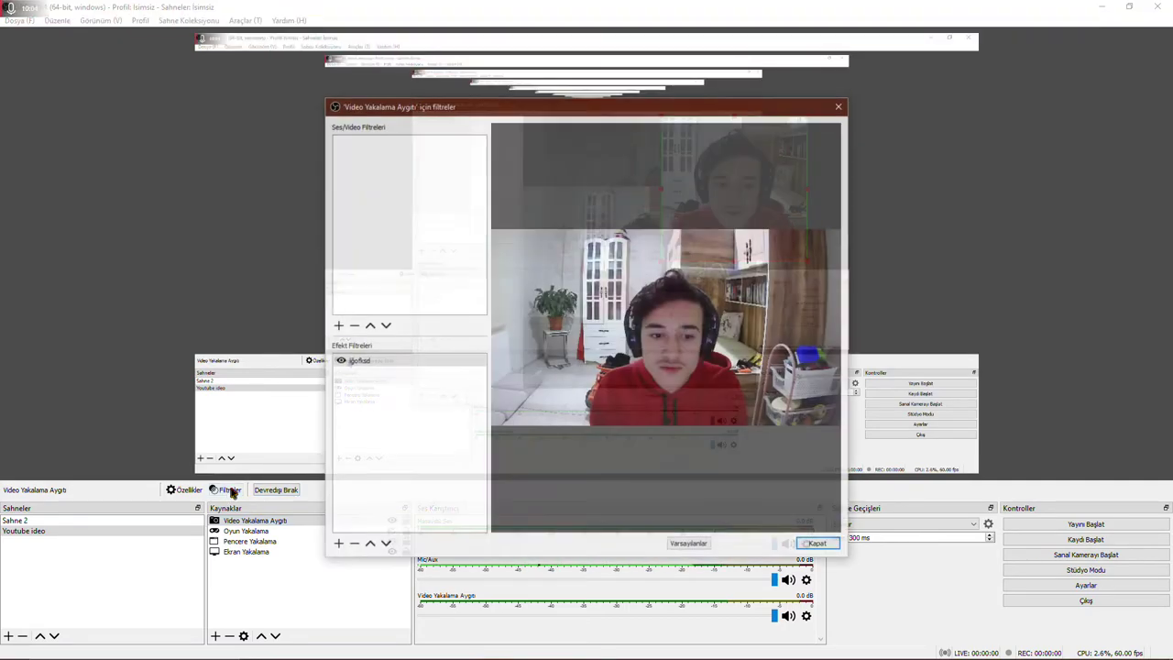
pyautogui.click(358, 363)
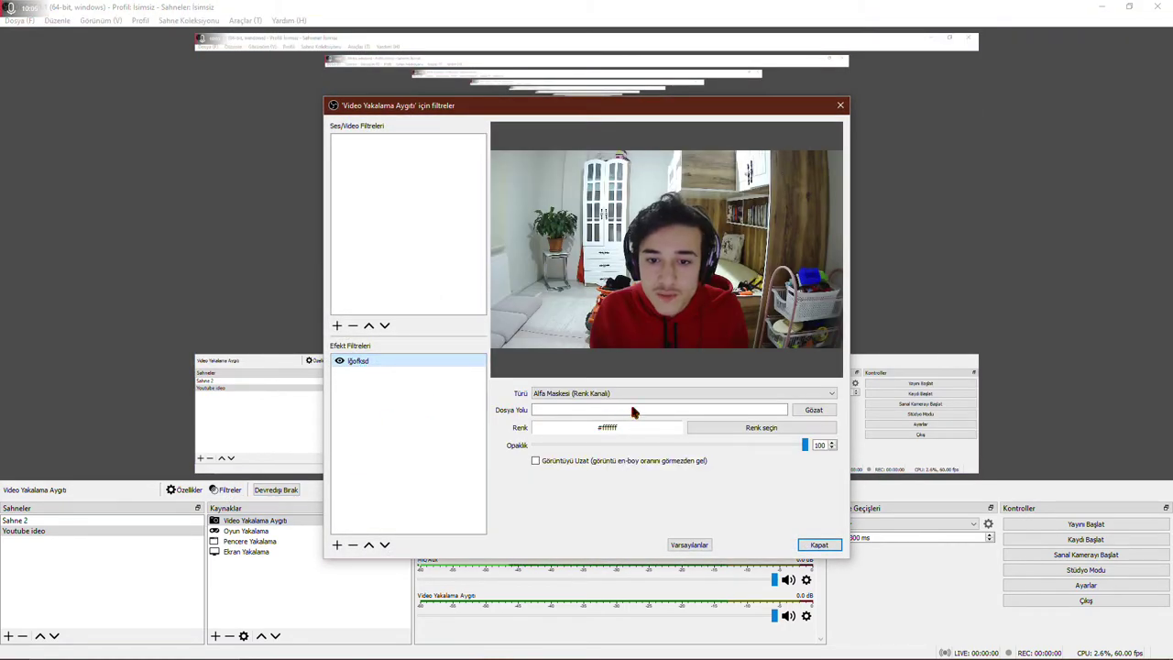
pyautogui.click(813, 411)
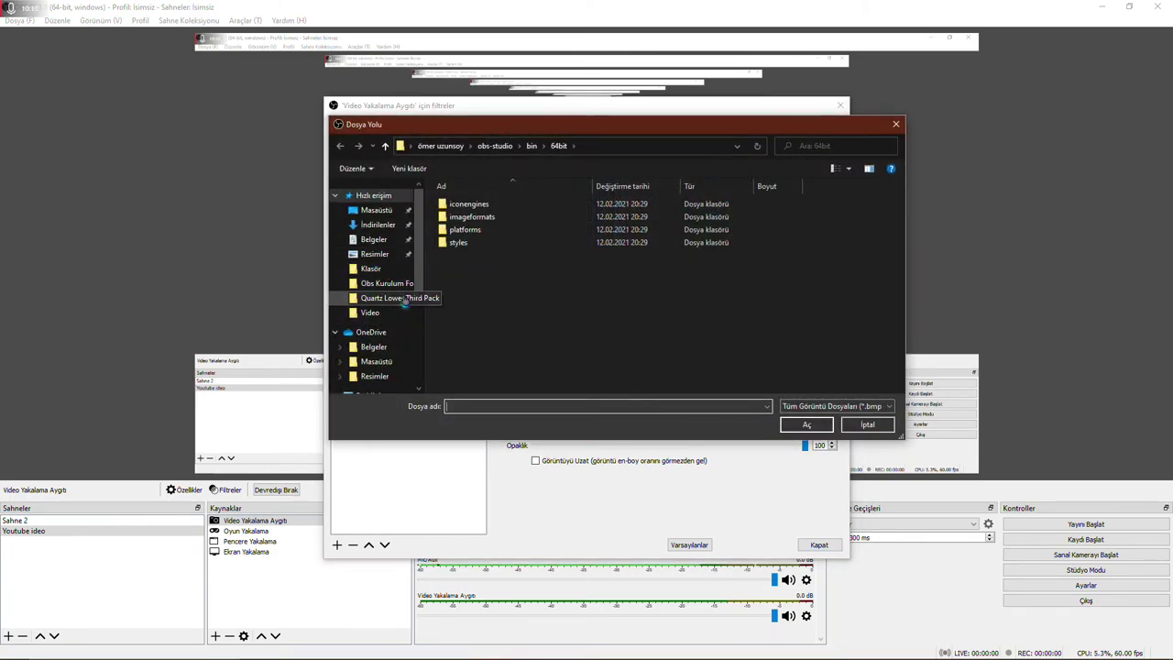
pyautogui.click(381, 393)
pyautogui.click(392, 370)
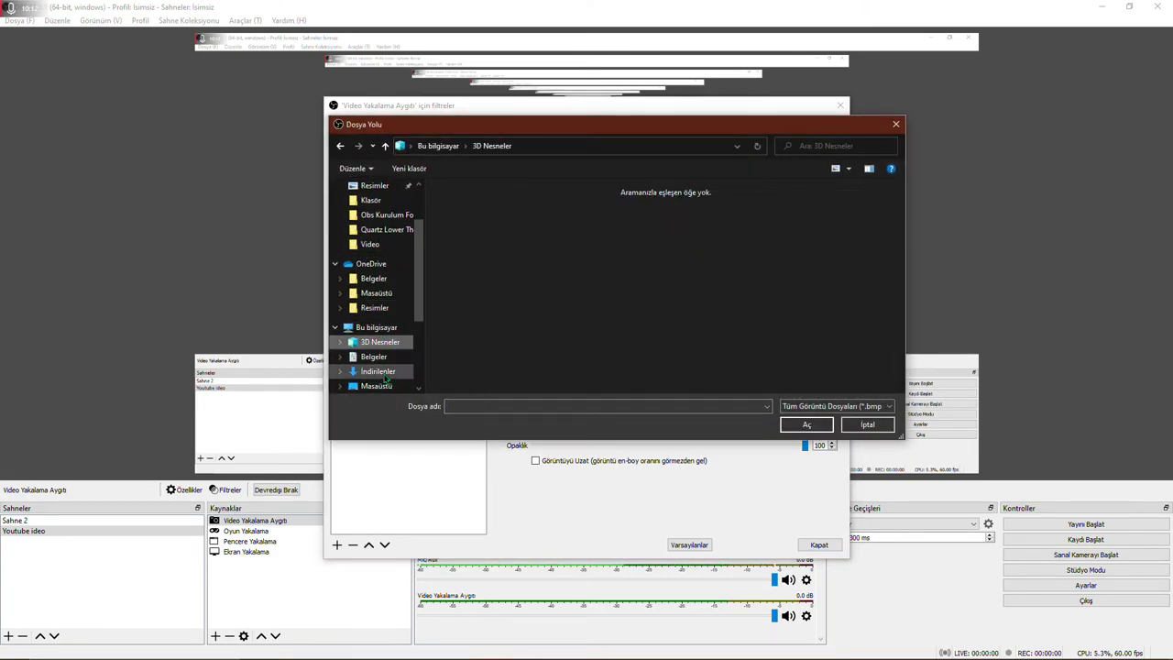
pyautogui.click(387, 371)
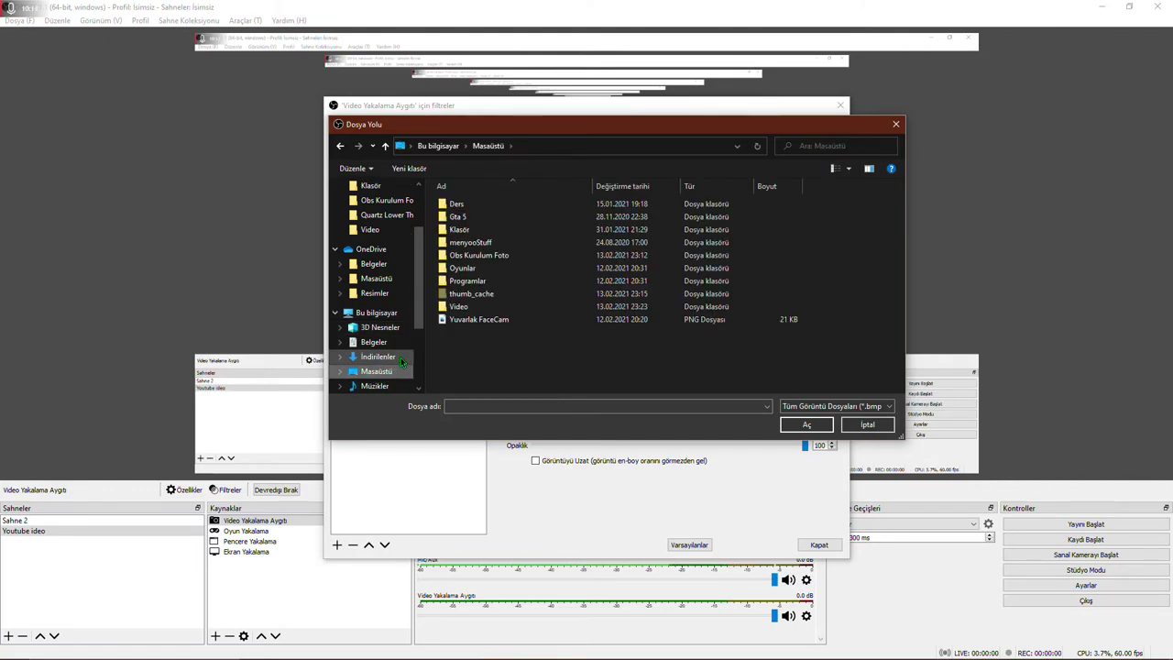
pyautogui.doubleClick(486, 320)
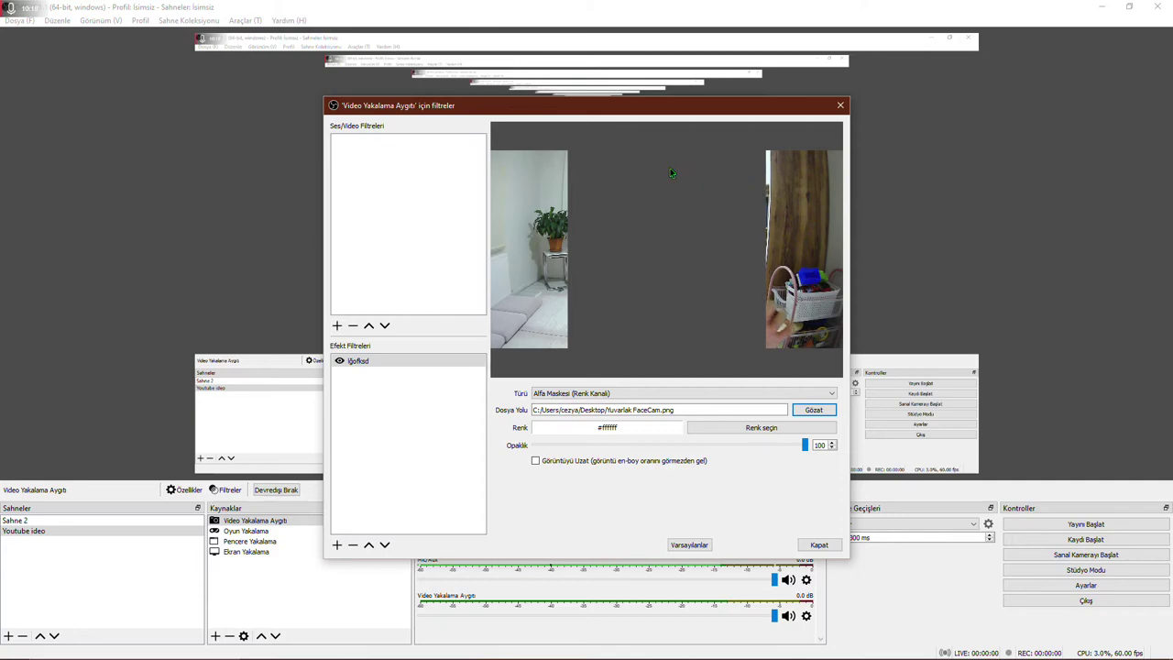
# - Set the mask type to Alfa Maskesi (Alfa Kanalı), keep opacity at 100, and close the webcam's filters
pyautogui.click(550, 393)
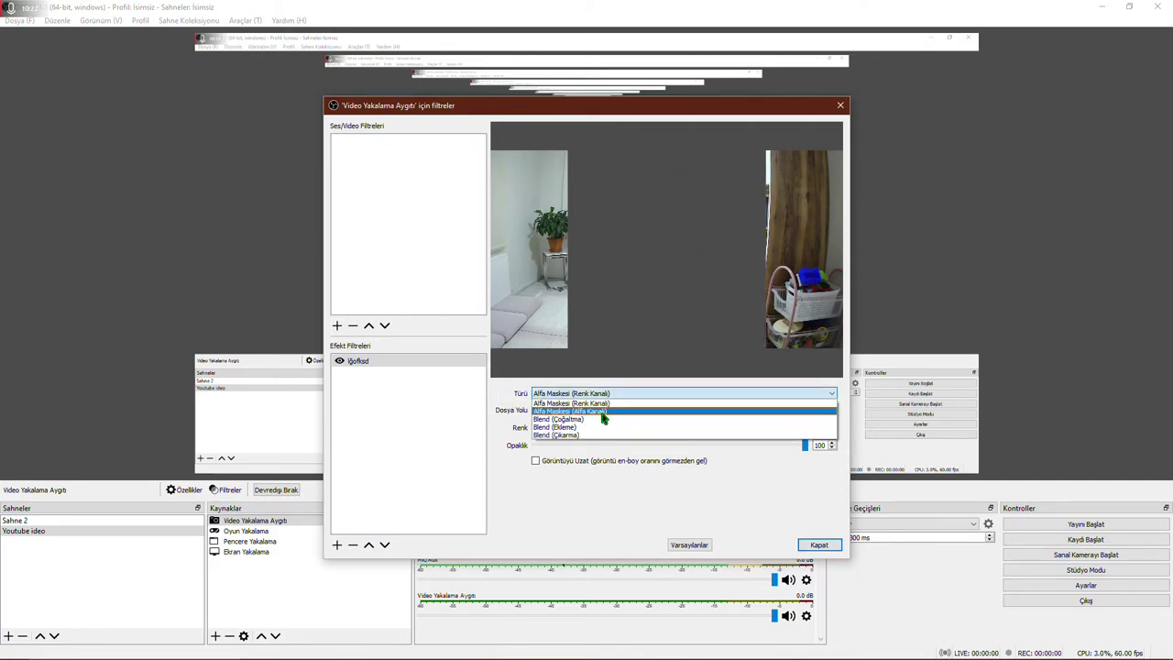
pyautogui.click(604, 412)
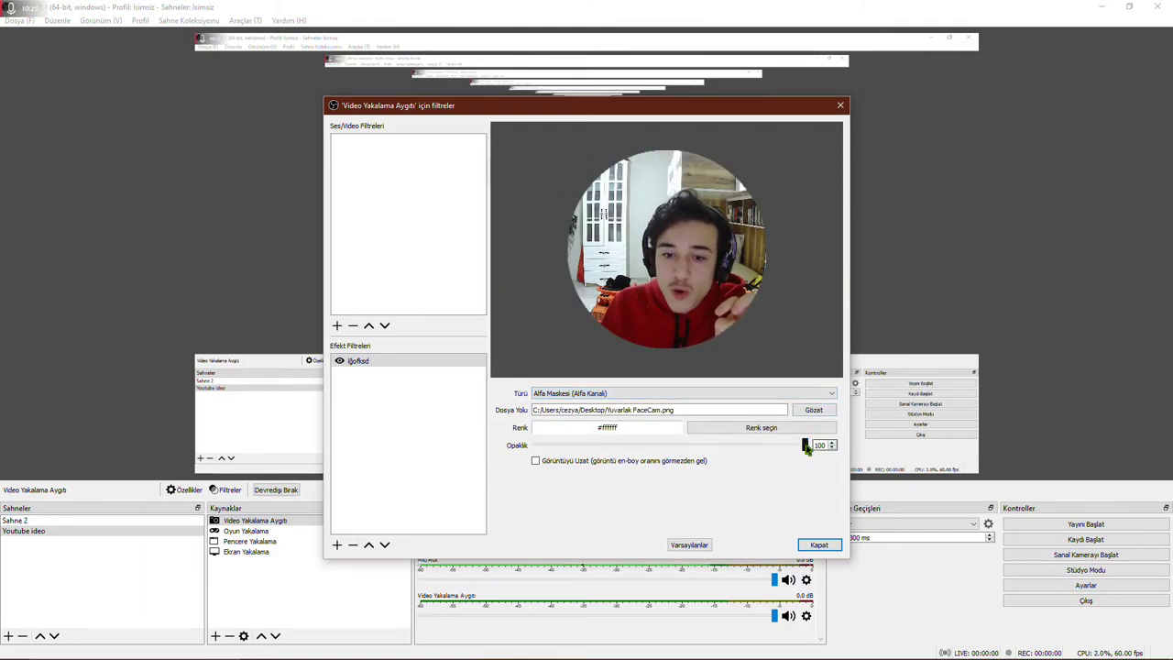
pyautogui.moveTo(802, 445); pyautogui.dragTo(770, 446)
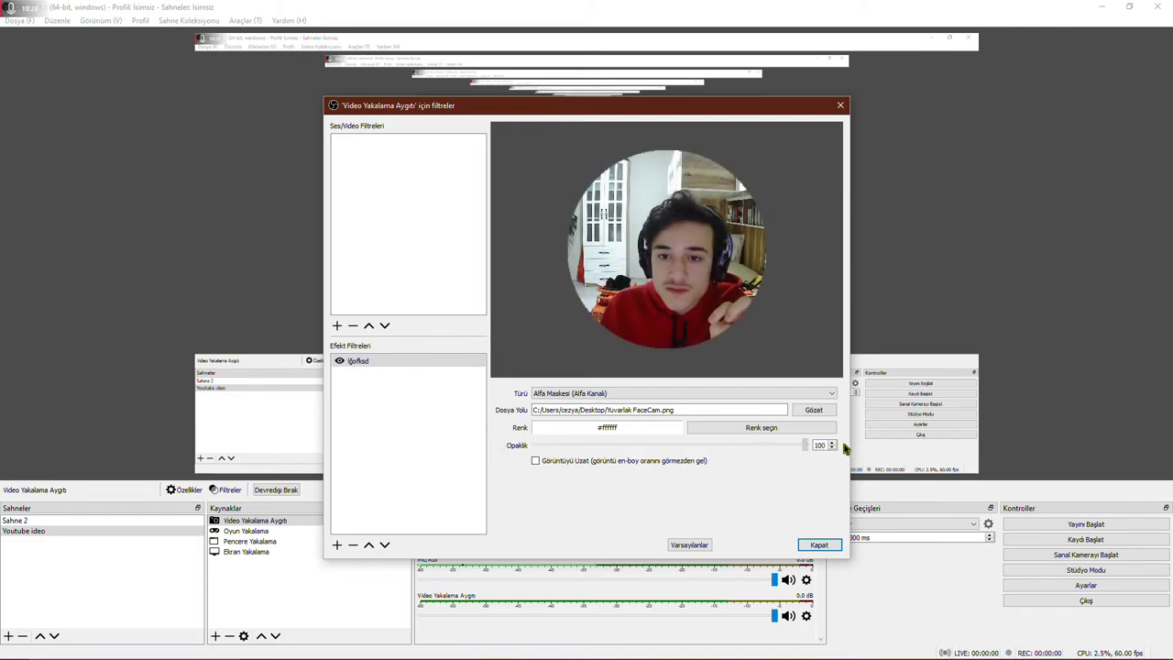
pyautogui.click(820, 543)
# - Enlarge the round webcam source on the canvas and remove the cropping from its left and right sides
pyautogui.moveTo(638, 284); pyautogui.dragTo(581, 309)
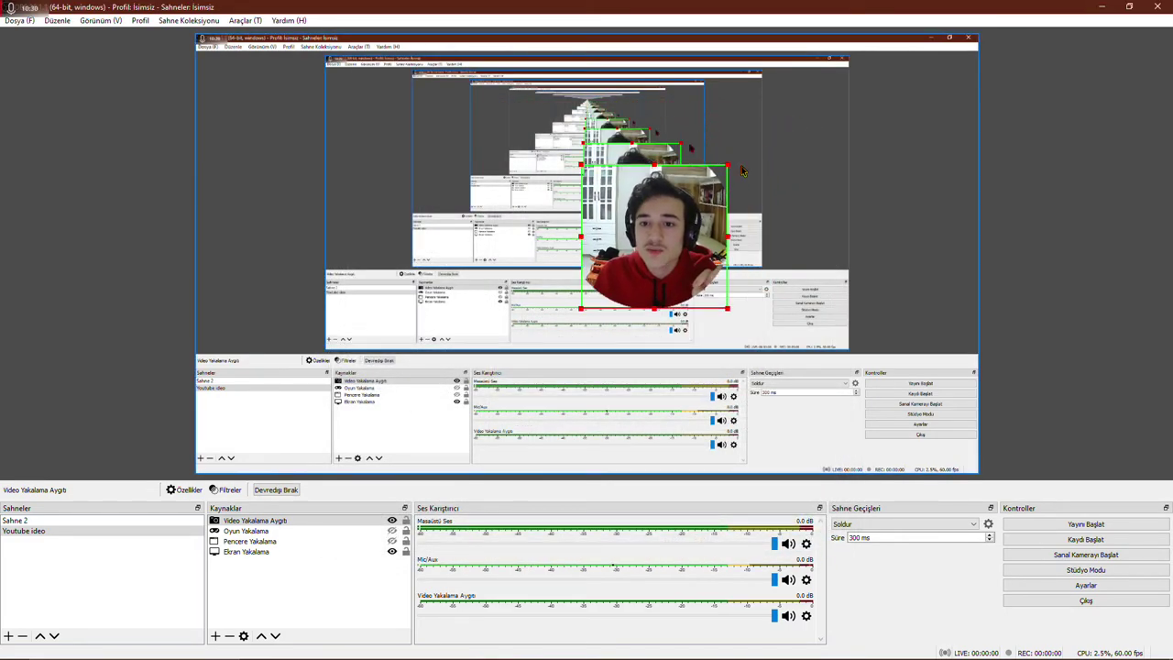
pyautogui.moveTo(685, 140); pyautogui.dragTo(685, 107)
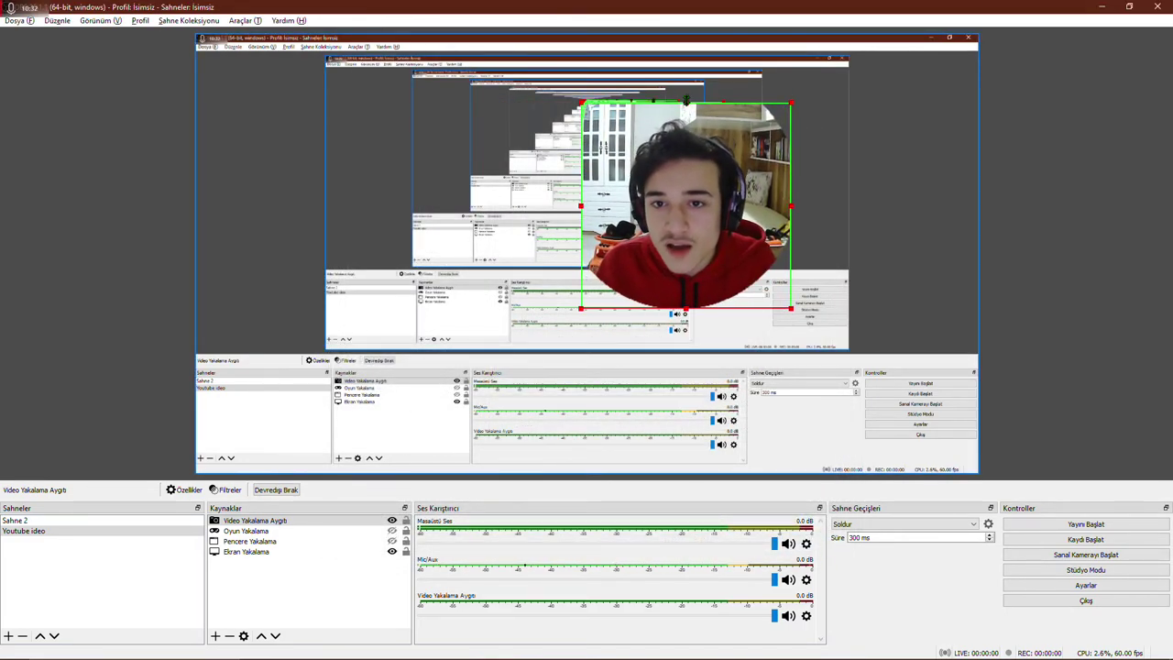
pyautogui.moveTo(581, 205); pyautogui.dragTo(381, 220)
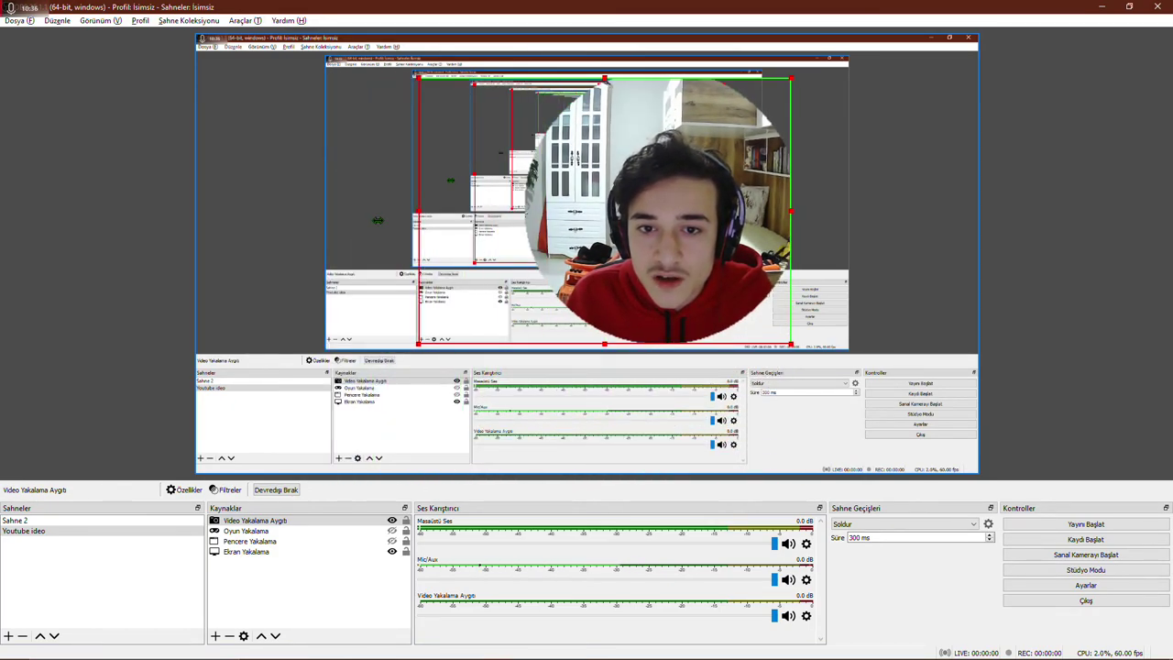
pyautogui.moveTo(800, 241); pyautogui.dragTo(908, 219)
# - Shrink the round webcam source, place it at the canvas's right edge, and leave OBS Studio for the desktop
pyautogui.moveTo(710, 93); pyautogui.dragTo(603, 90)
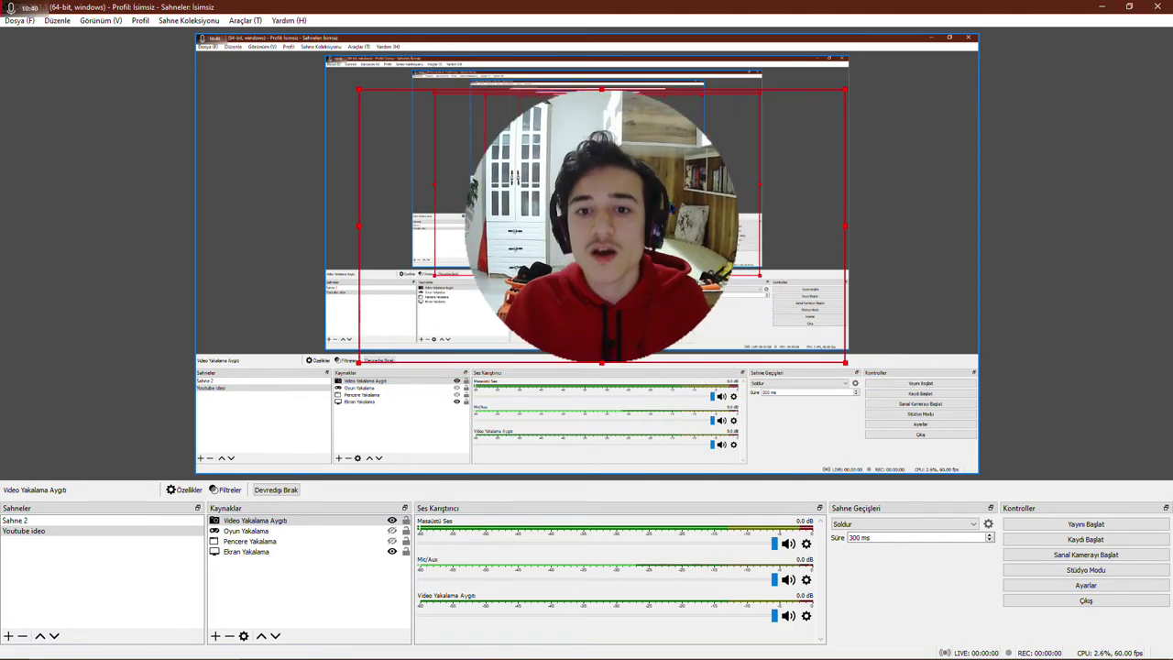
pyautogui.moveTo(844, 362); pyautogui.dragTo(1091, 202)
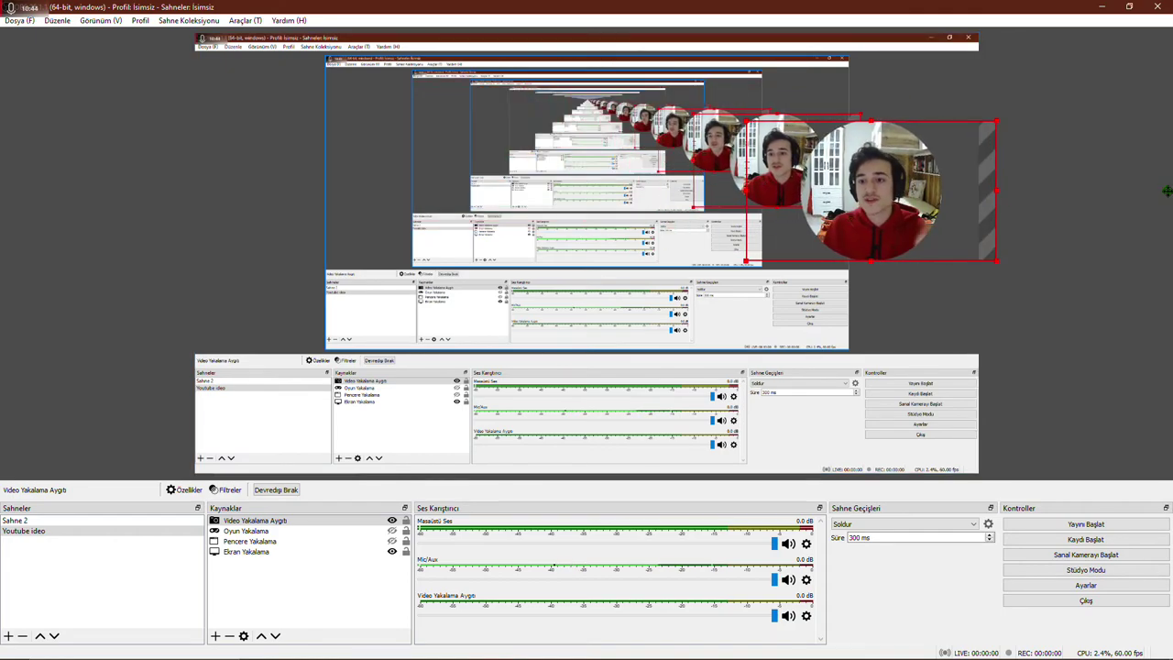
pyautogui.click(1109, 203)
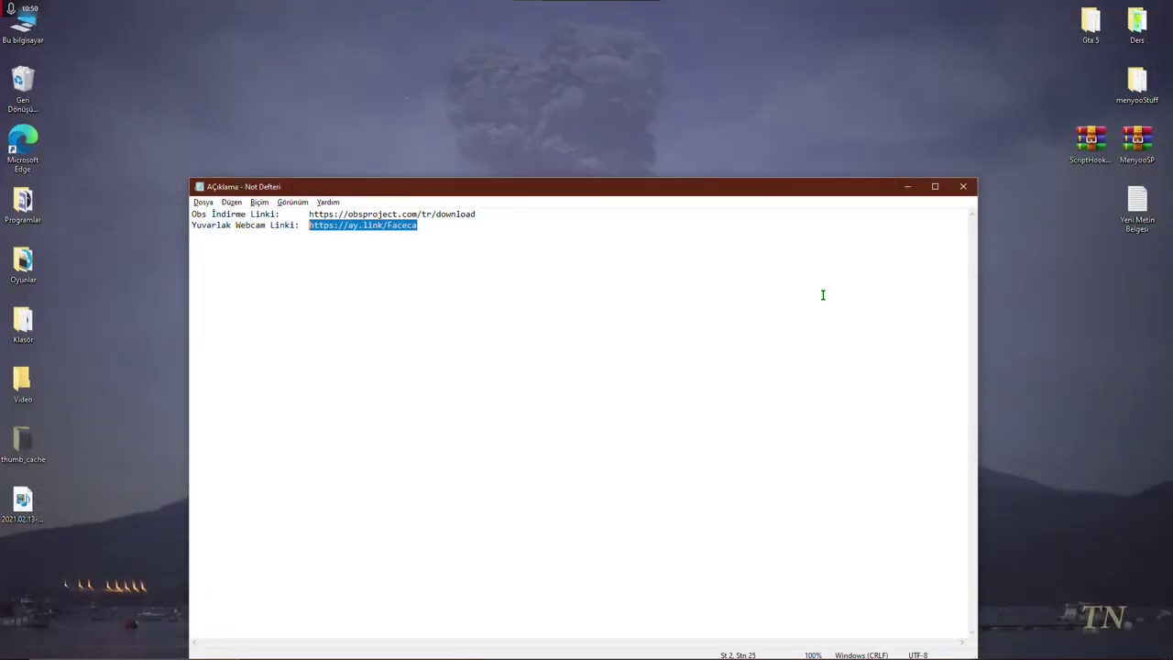
# - Close the AÇıklama notes, switch to the Opera GX browser, search for youtube, and open the YouTube site
pyautogui.click(963, 186)
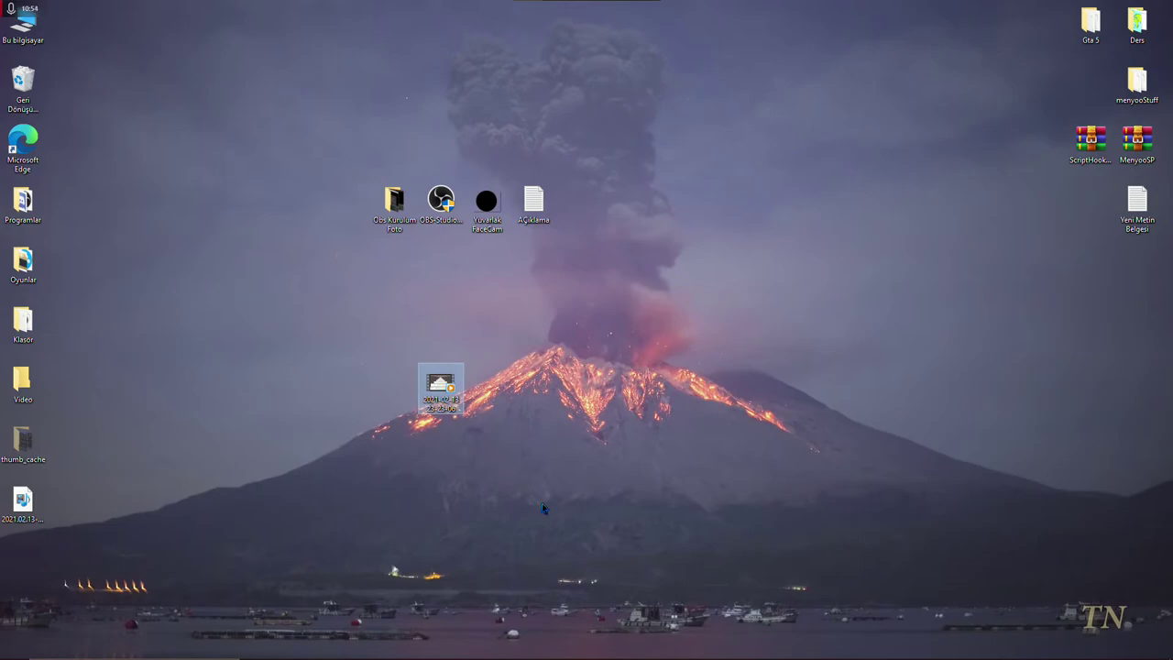
pyautogui.hotkey('alt', 'Tab')
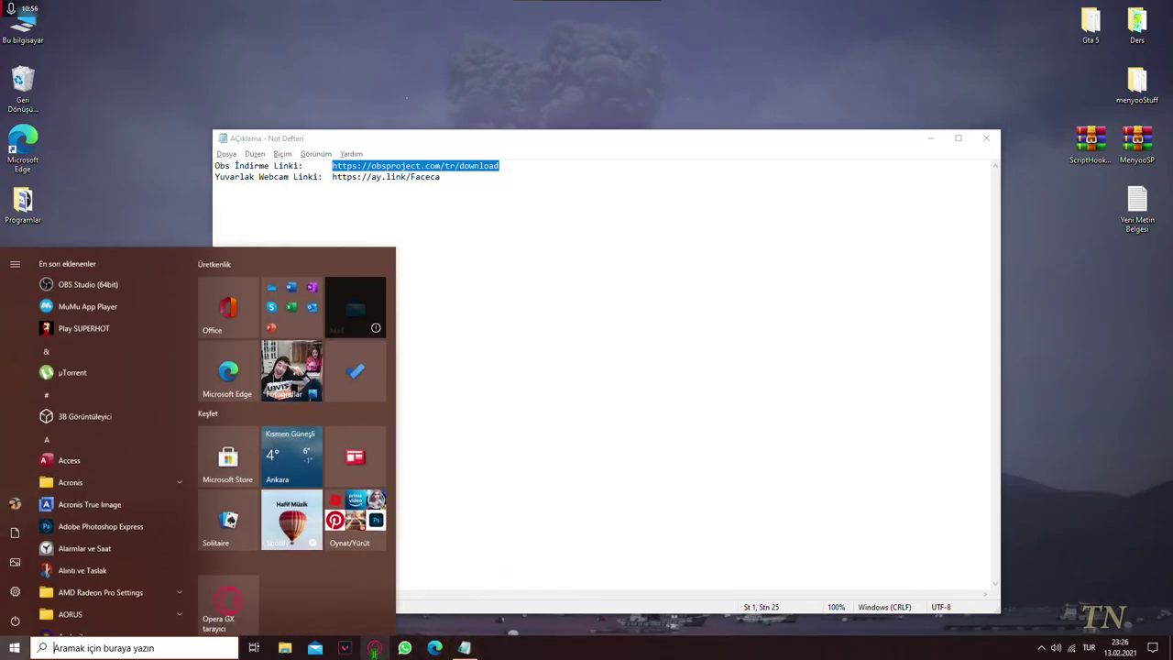
pyautogui.press('Escape')
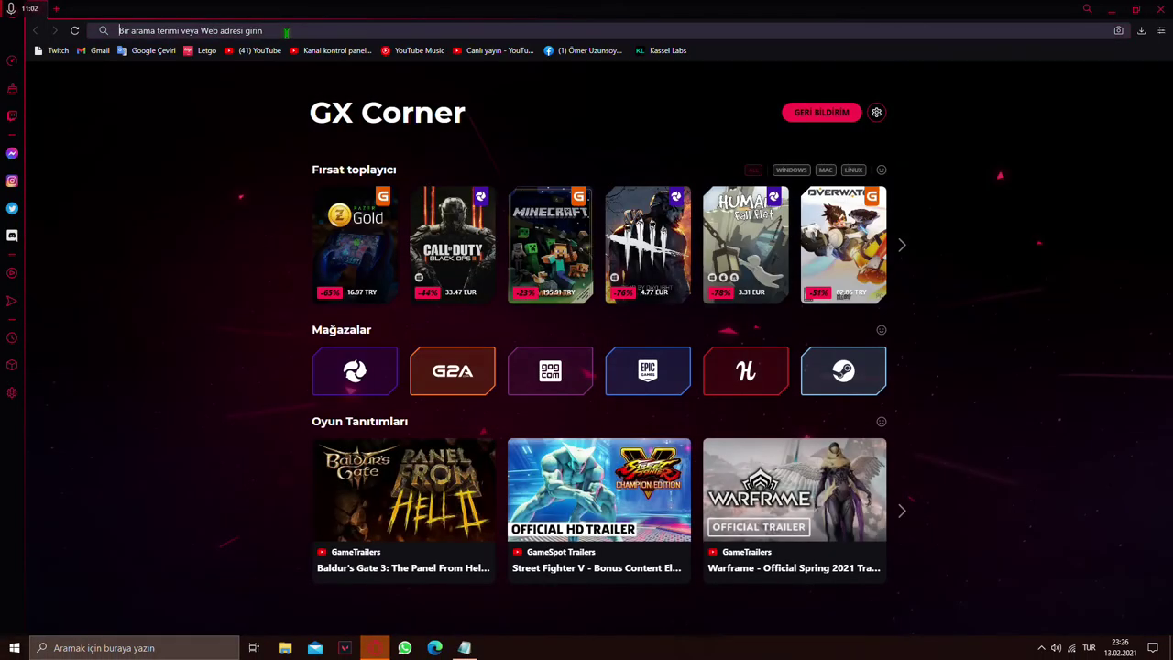
pyautogui.click(286, 30)
pyautogui.write('youtube')
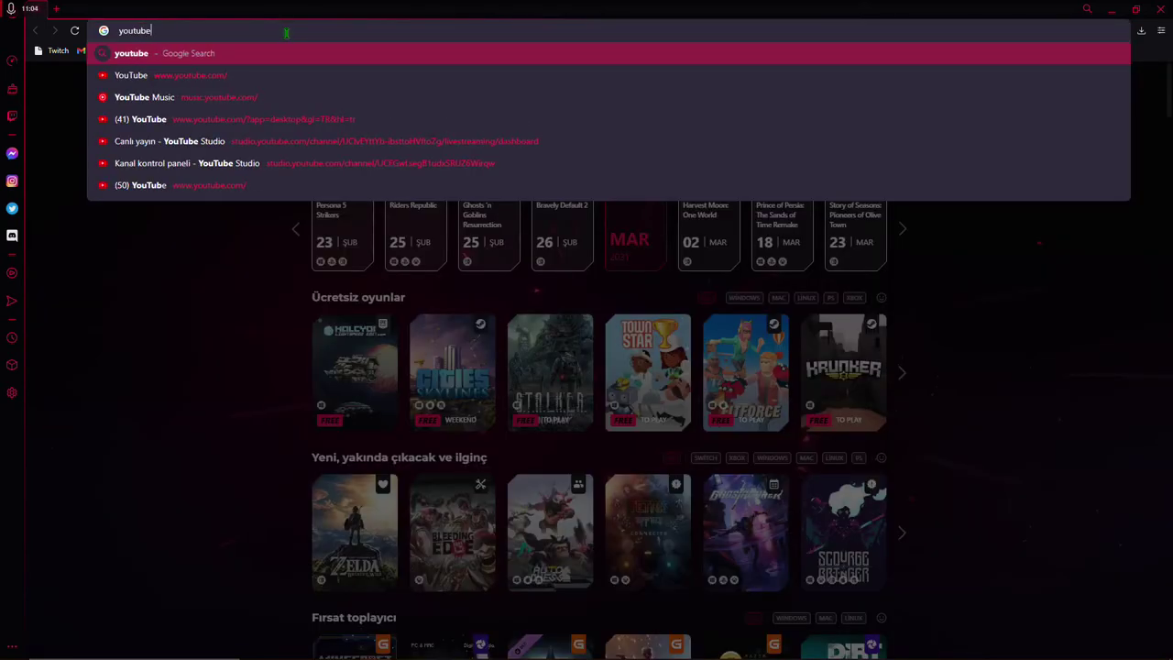
pyautogui.press('Return')
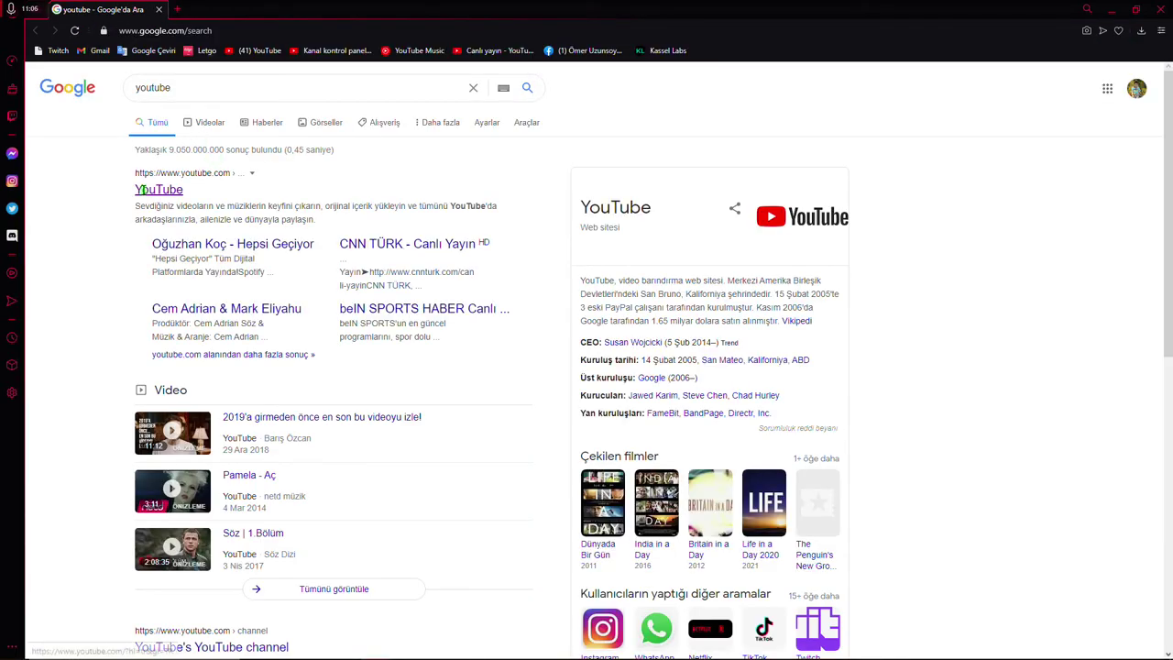
pyautogui.click(156, 190)
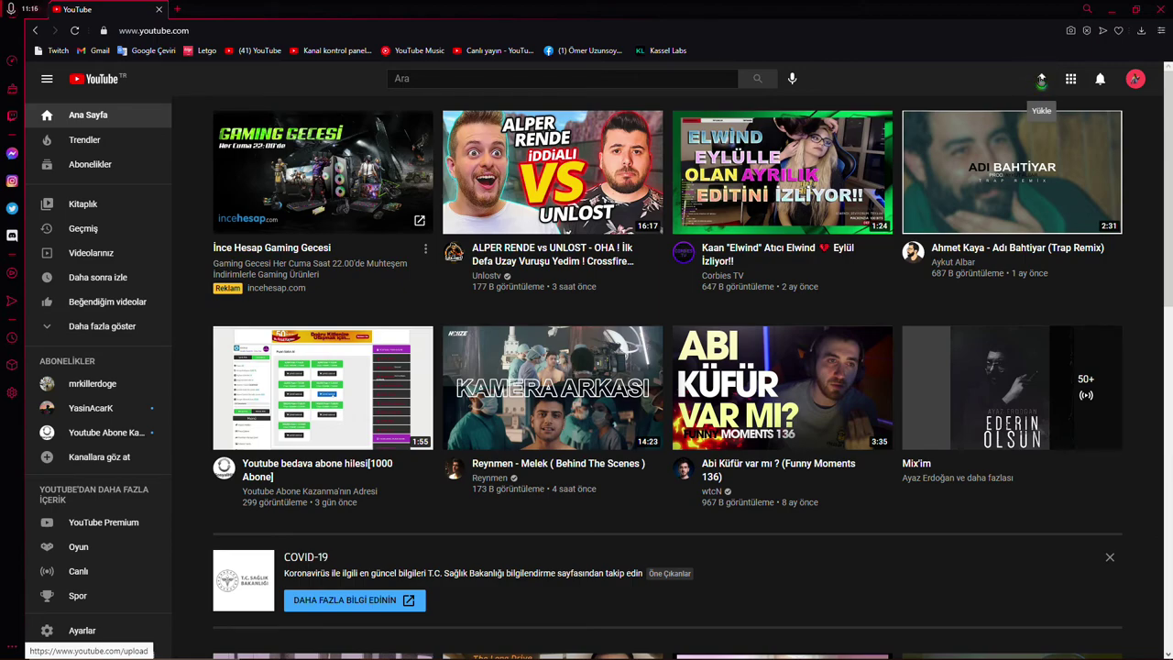
# - Go to the channel dashboard in YouTube Studio and open the video upload dialog from there
pyautogui.click(1041, 81)
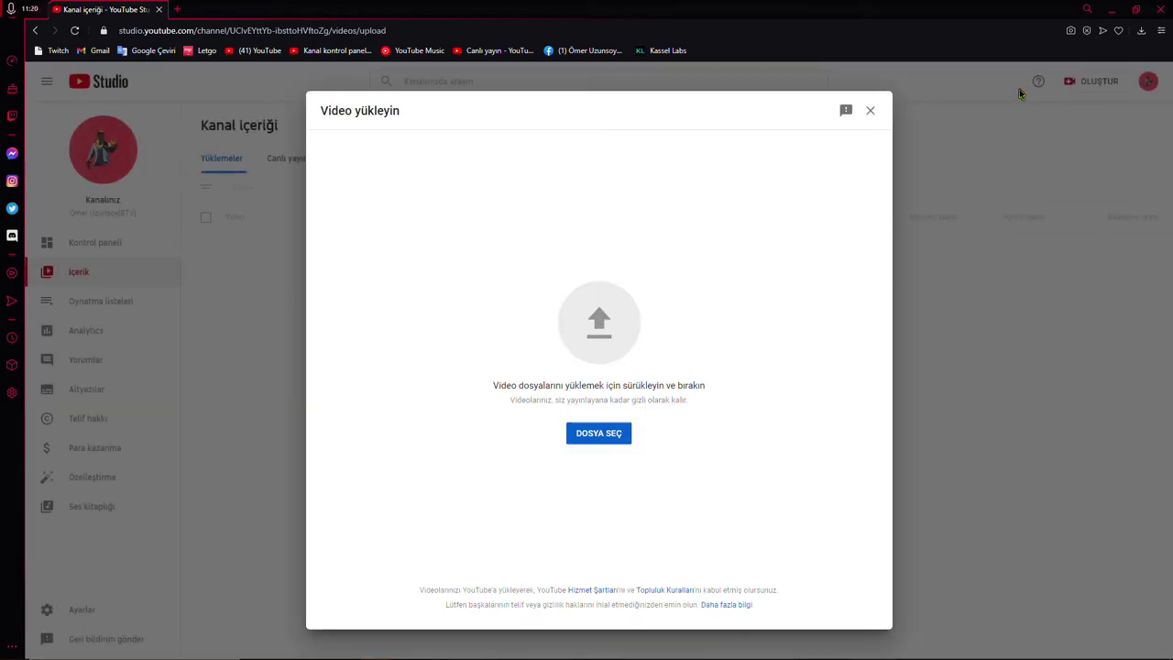
pyautogui.click(870, 112)
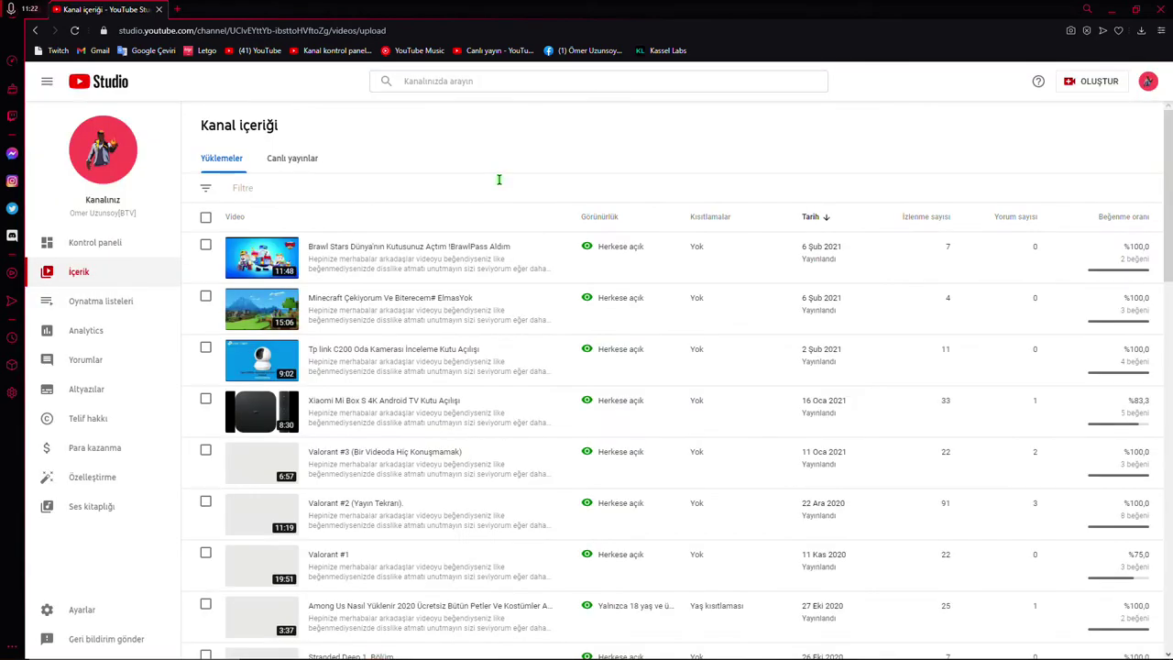
pyautogui.click(94, 242)
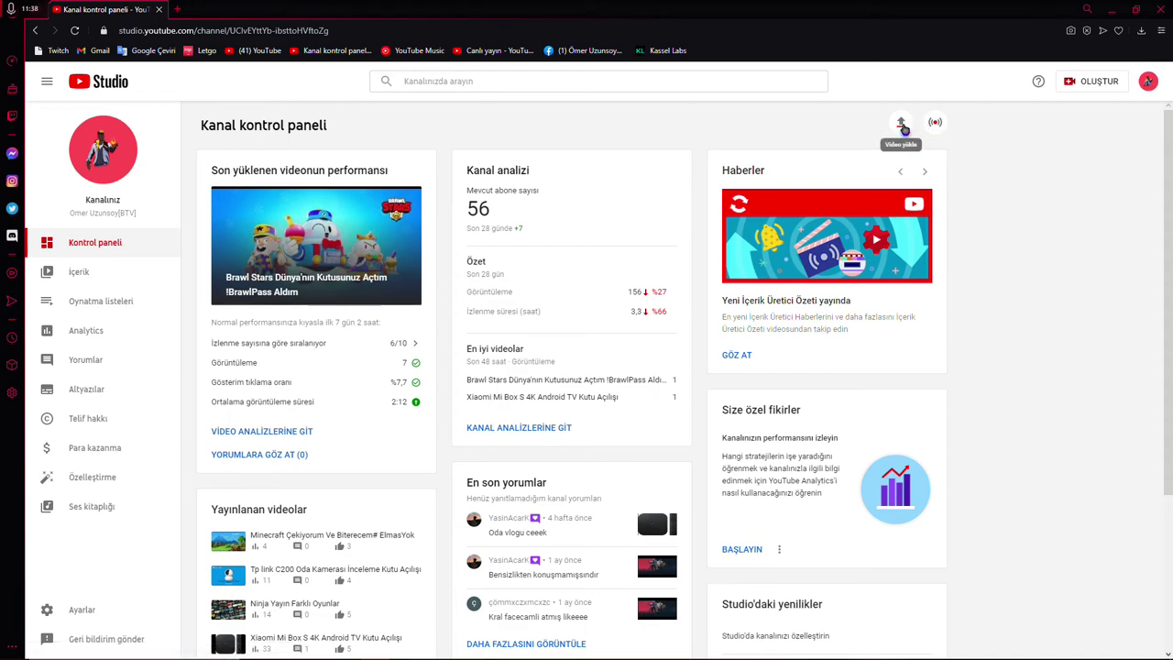
pyautogui.click(902, 125)
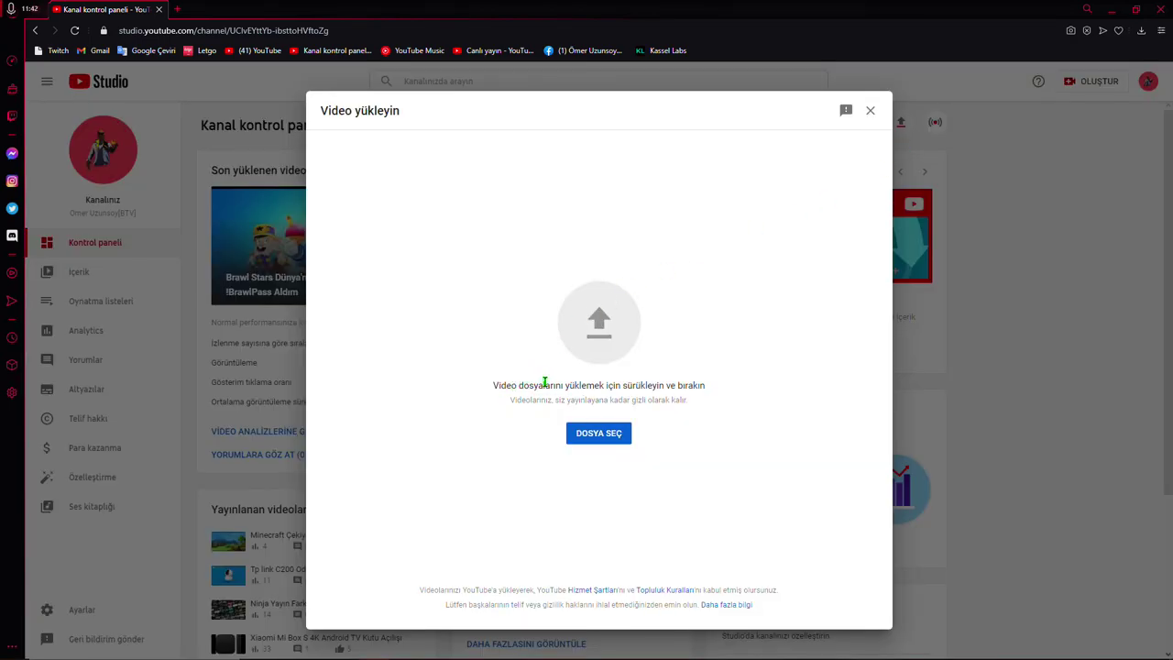
pyautogui.click(600, 433)
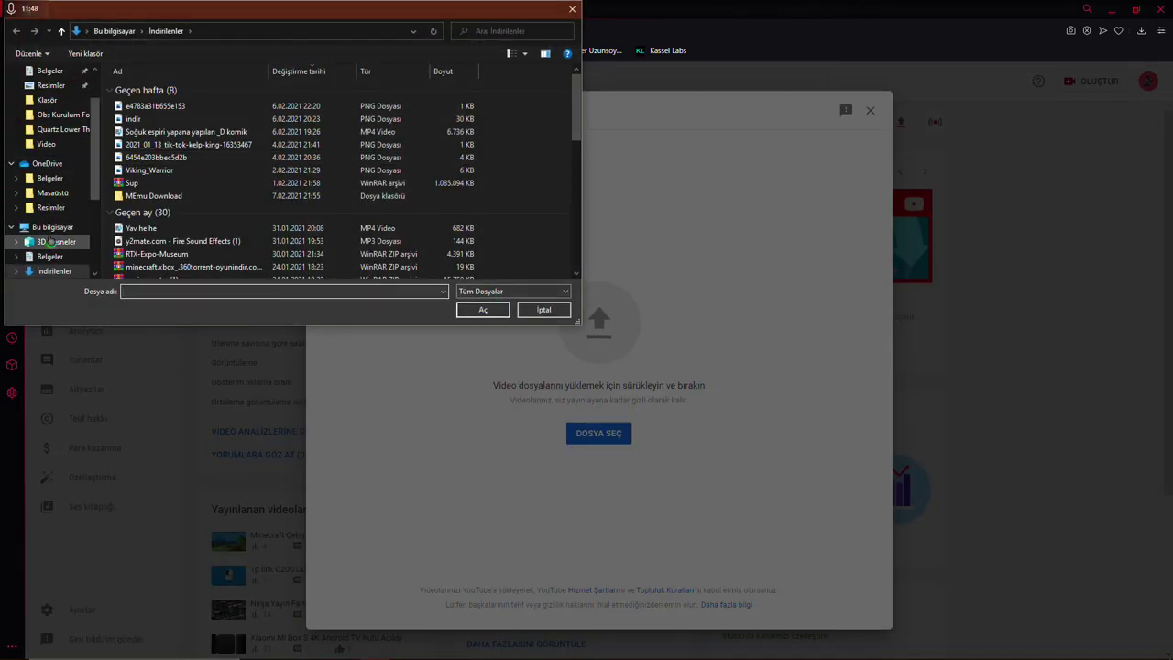
pyautogui.click(50, 242)
pyautogui.click(52, 226)
pyautogui.click(52, 272)
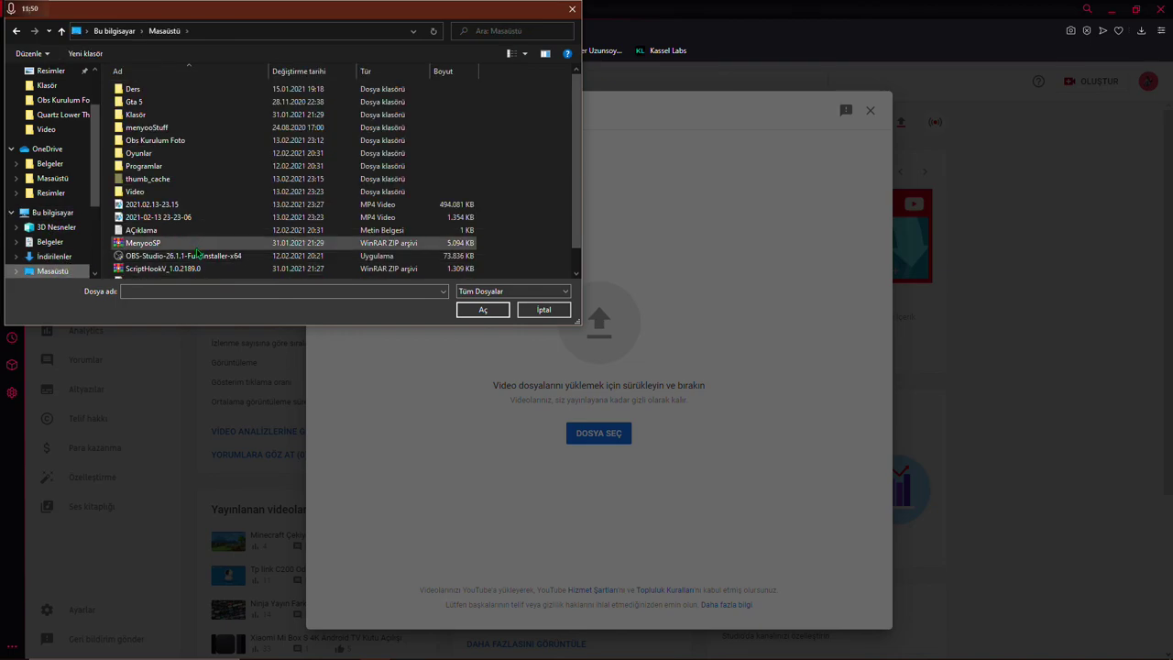
pyautogui.scroll(-1, 198, 253)
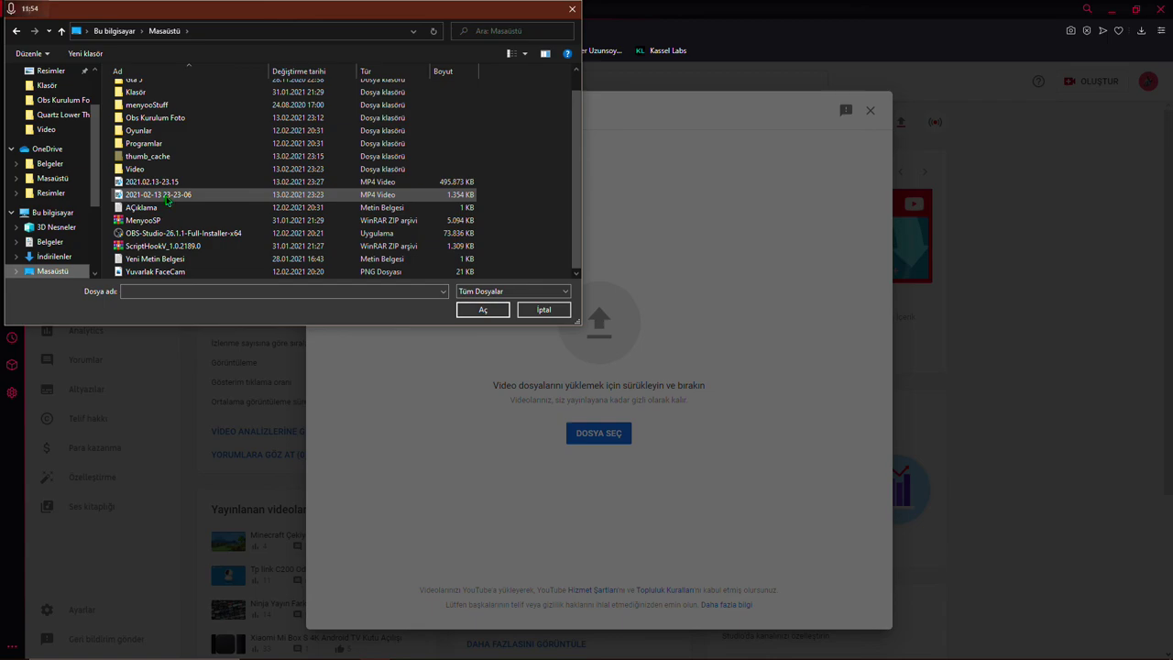
pyautogui.doubleClick(315, 195)
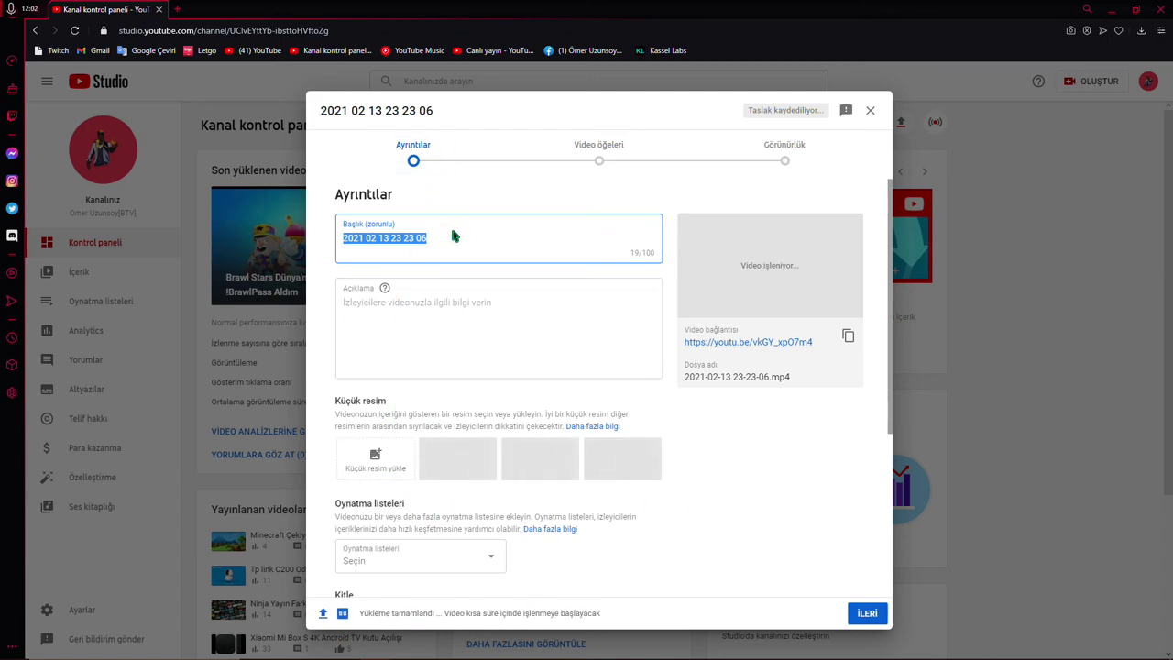
# - Review the upload's title, description, thumbnail, playlist and audience settings, then close the draft without filling them in
pyautogui.click(431, 311)
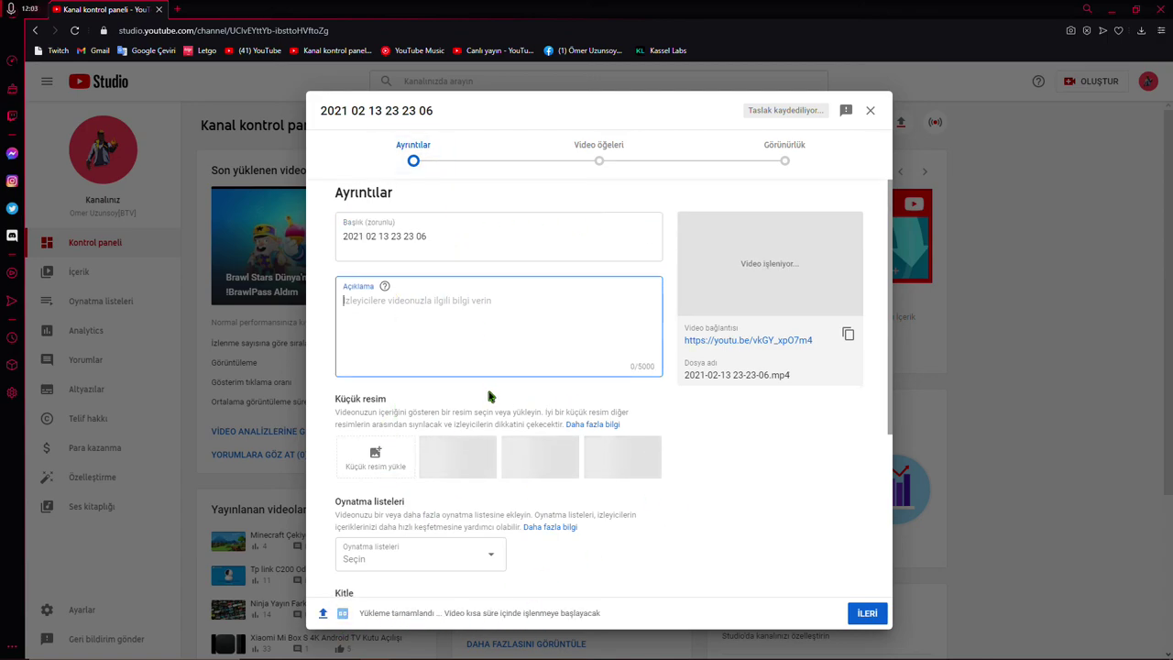
pyautogui.scroll(-2, 490, 396)
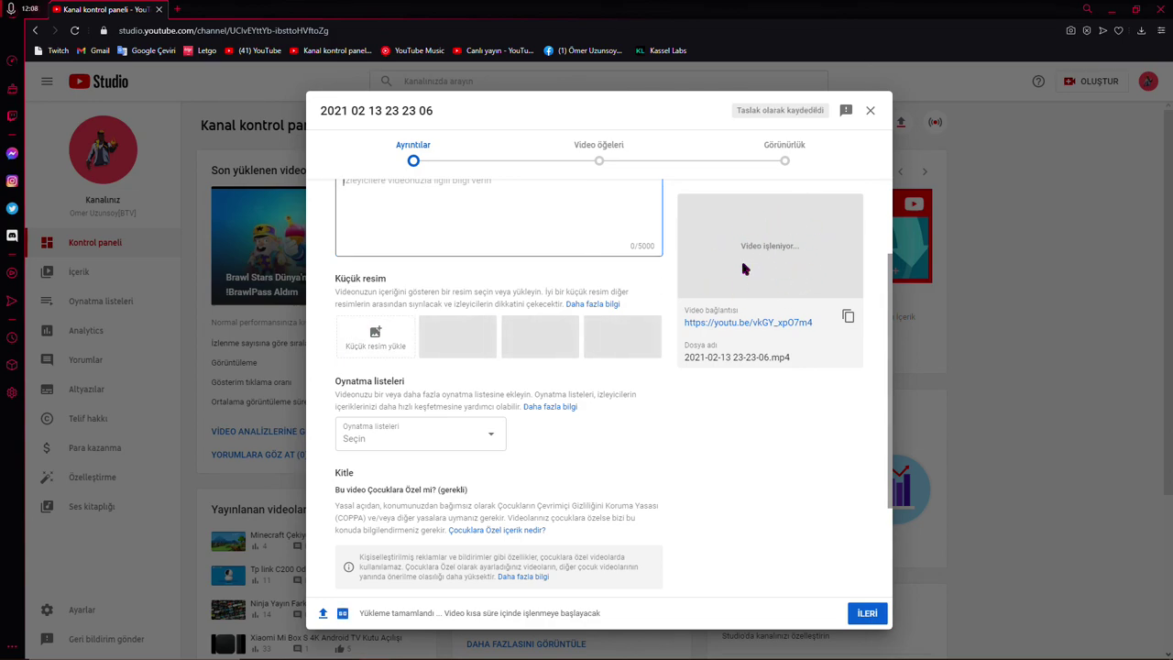
pyautogui.scroll(-1, 515, 320)
pyautogui.click(404, 372)
pyautogui.scroll(-5, 453, 403)
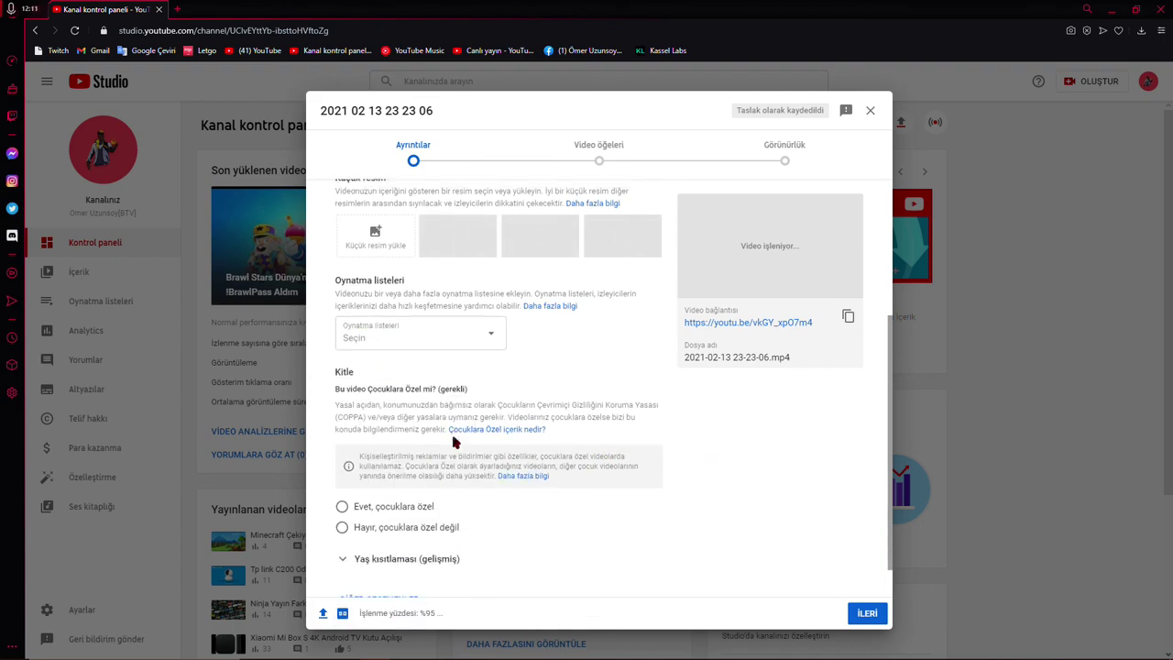
pyautogui.scroll(-1, 452, 441)
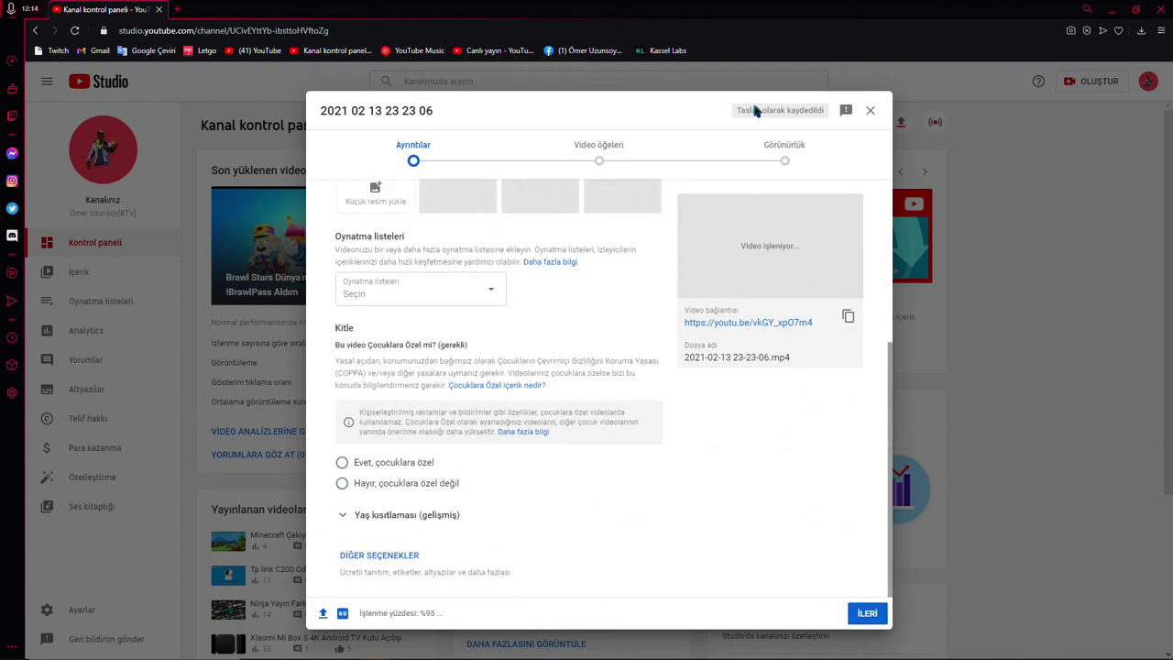
pyautogui.click(871, 110)
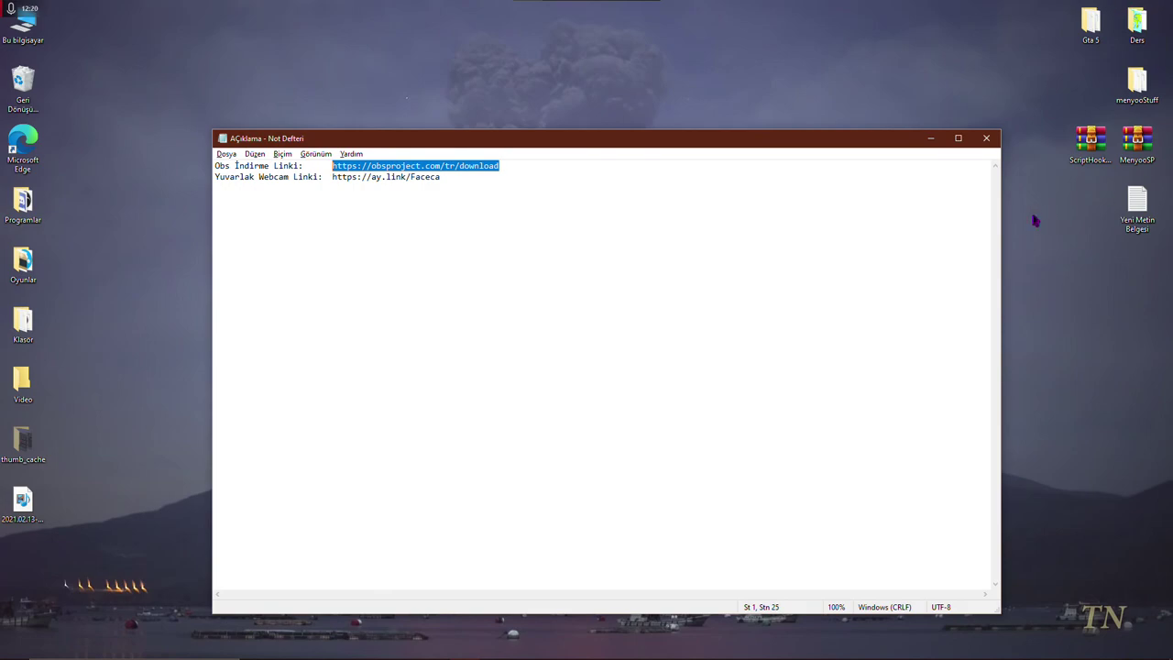
# - Close the AÇıklama notes and bring up the AMD Radeon software window
pyautogui.click(986, 139)
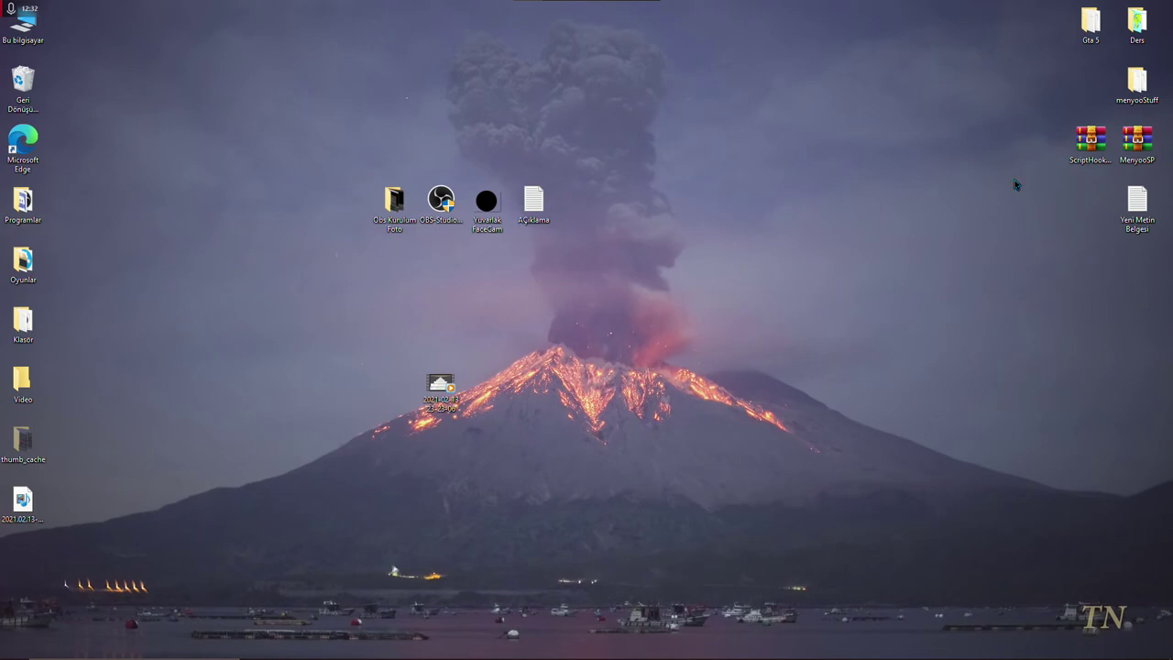
pyautogui.hotkey('alt', 'r')
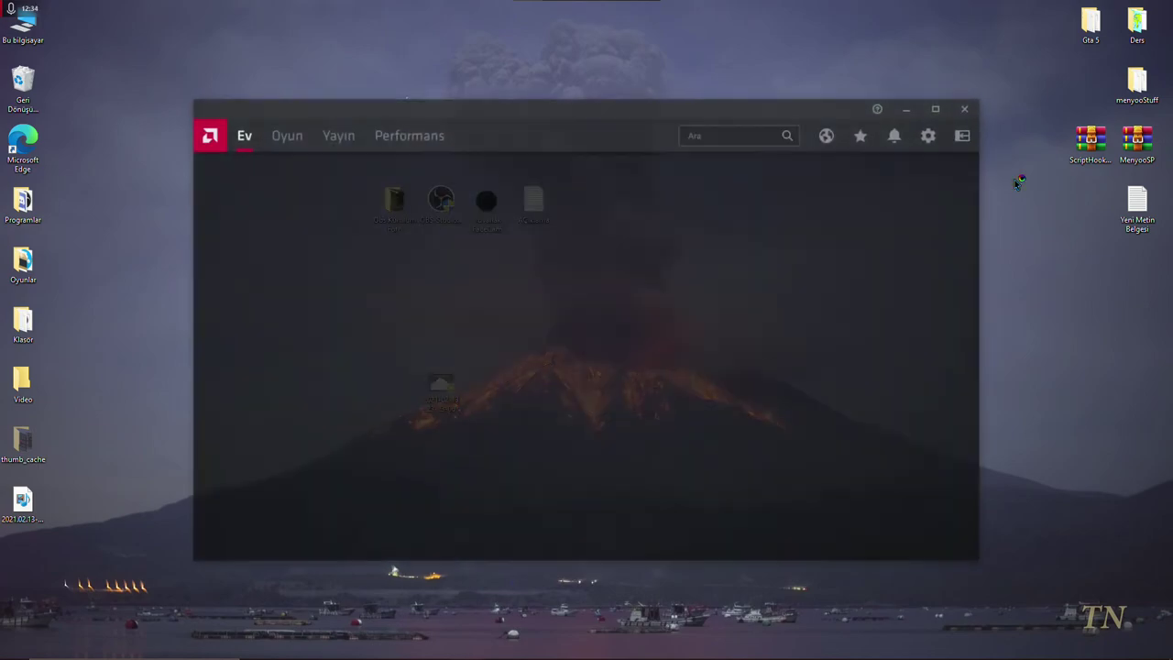